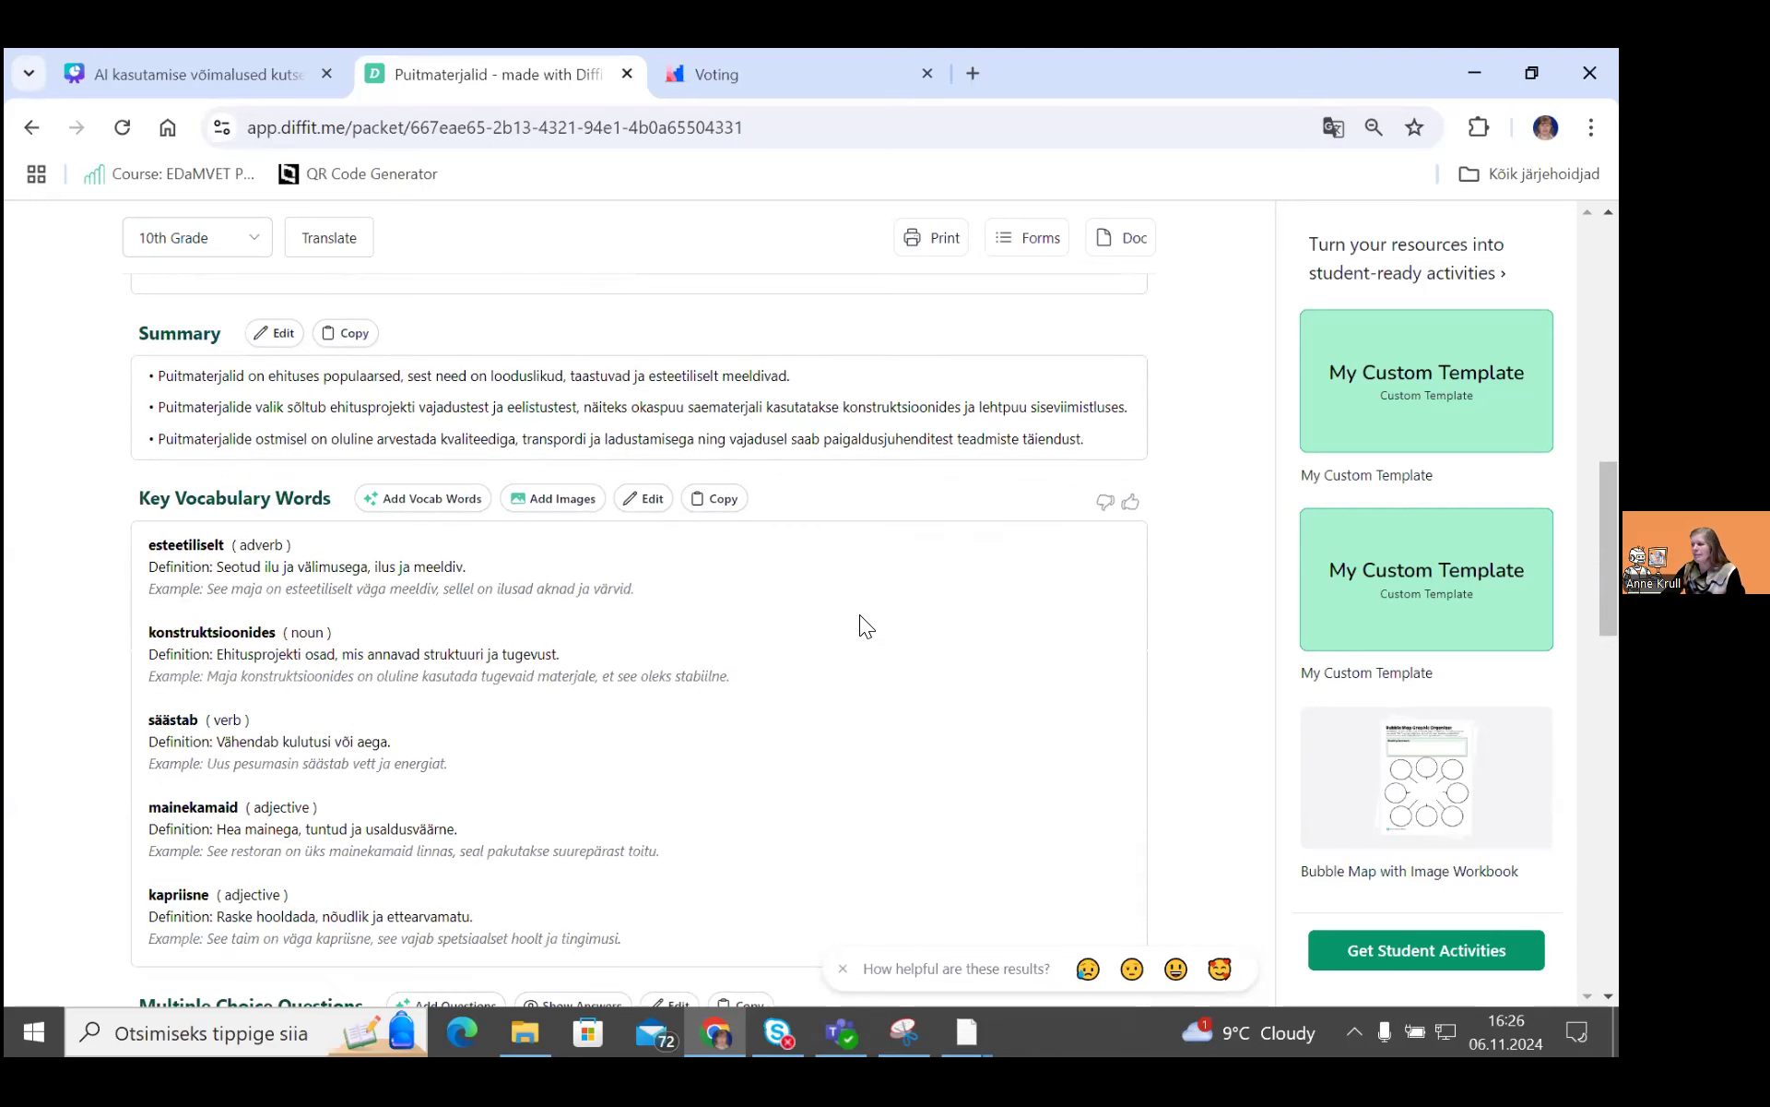
Step: Generate three additional key vocabulary words, using the option to pull key words from the text
scroll(861, 626, "down", 2)
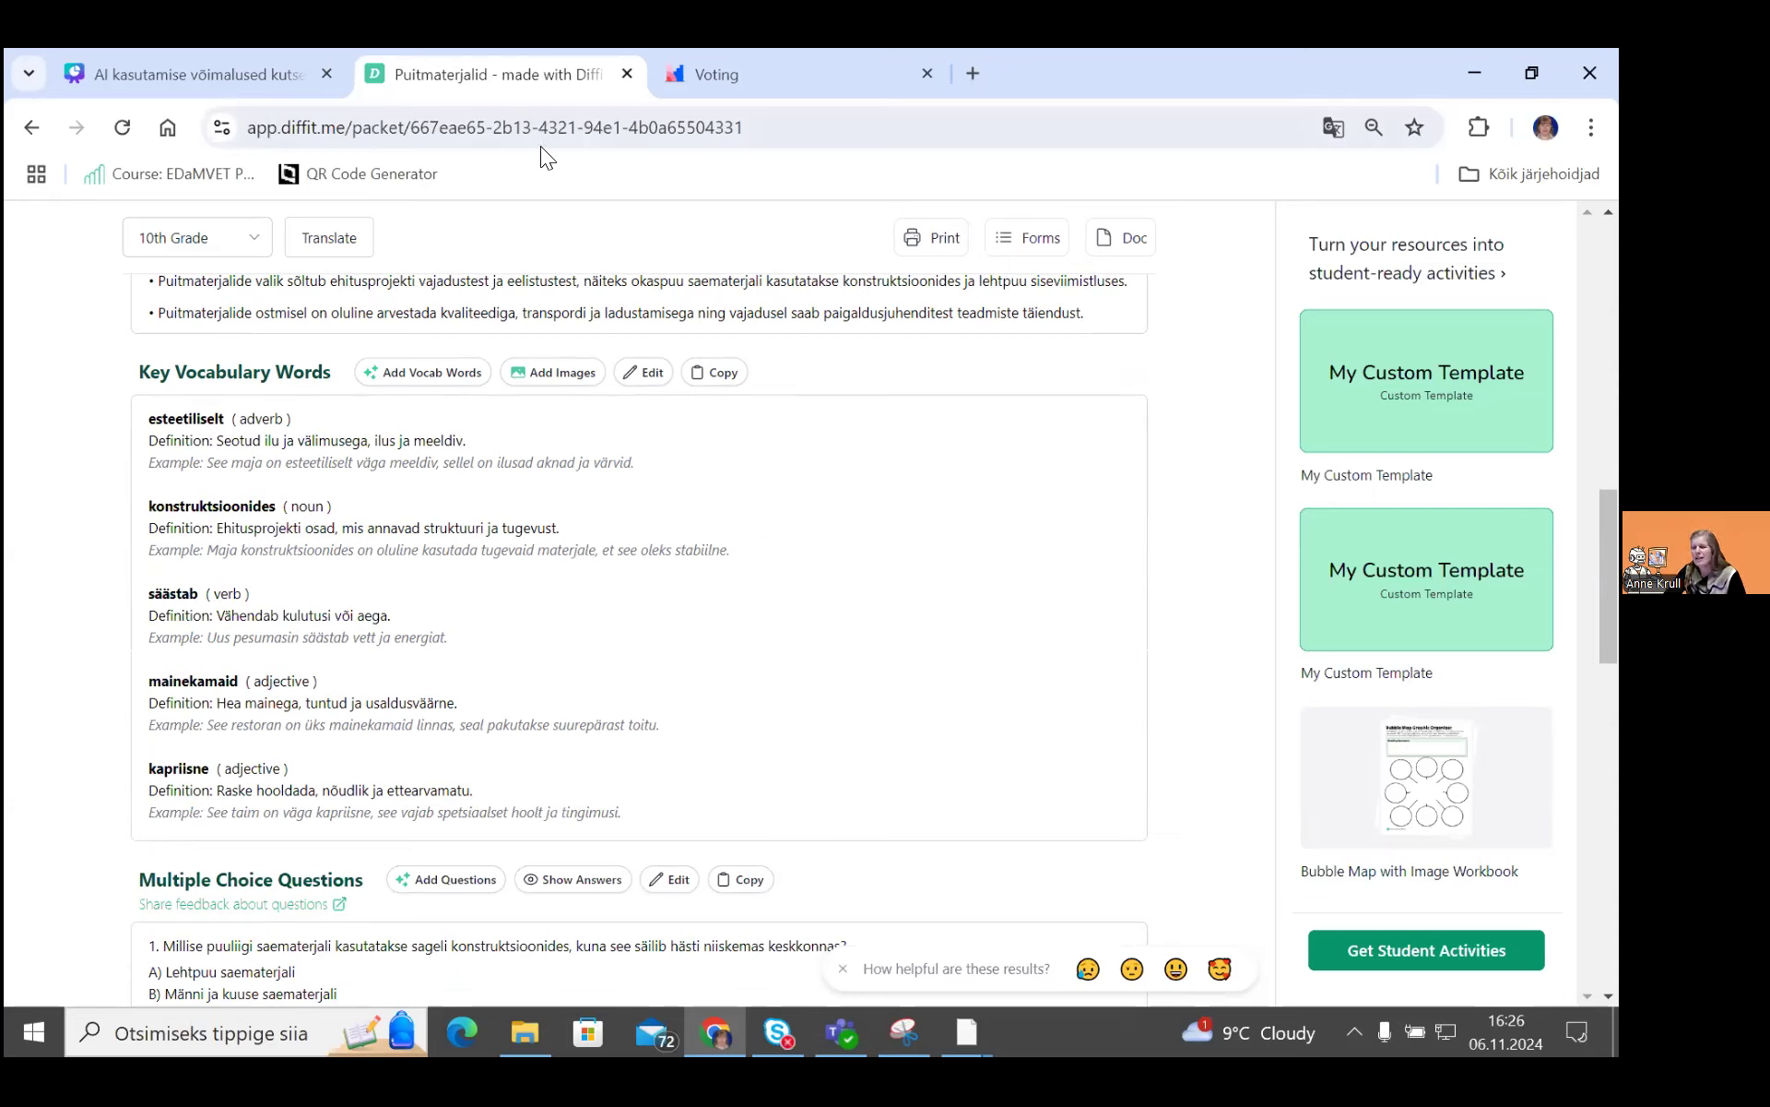
left_click(417, 378)
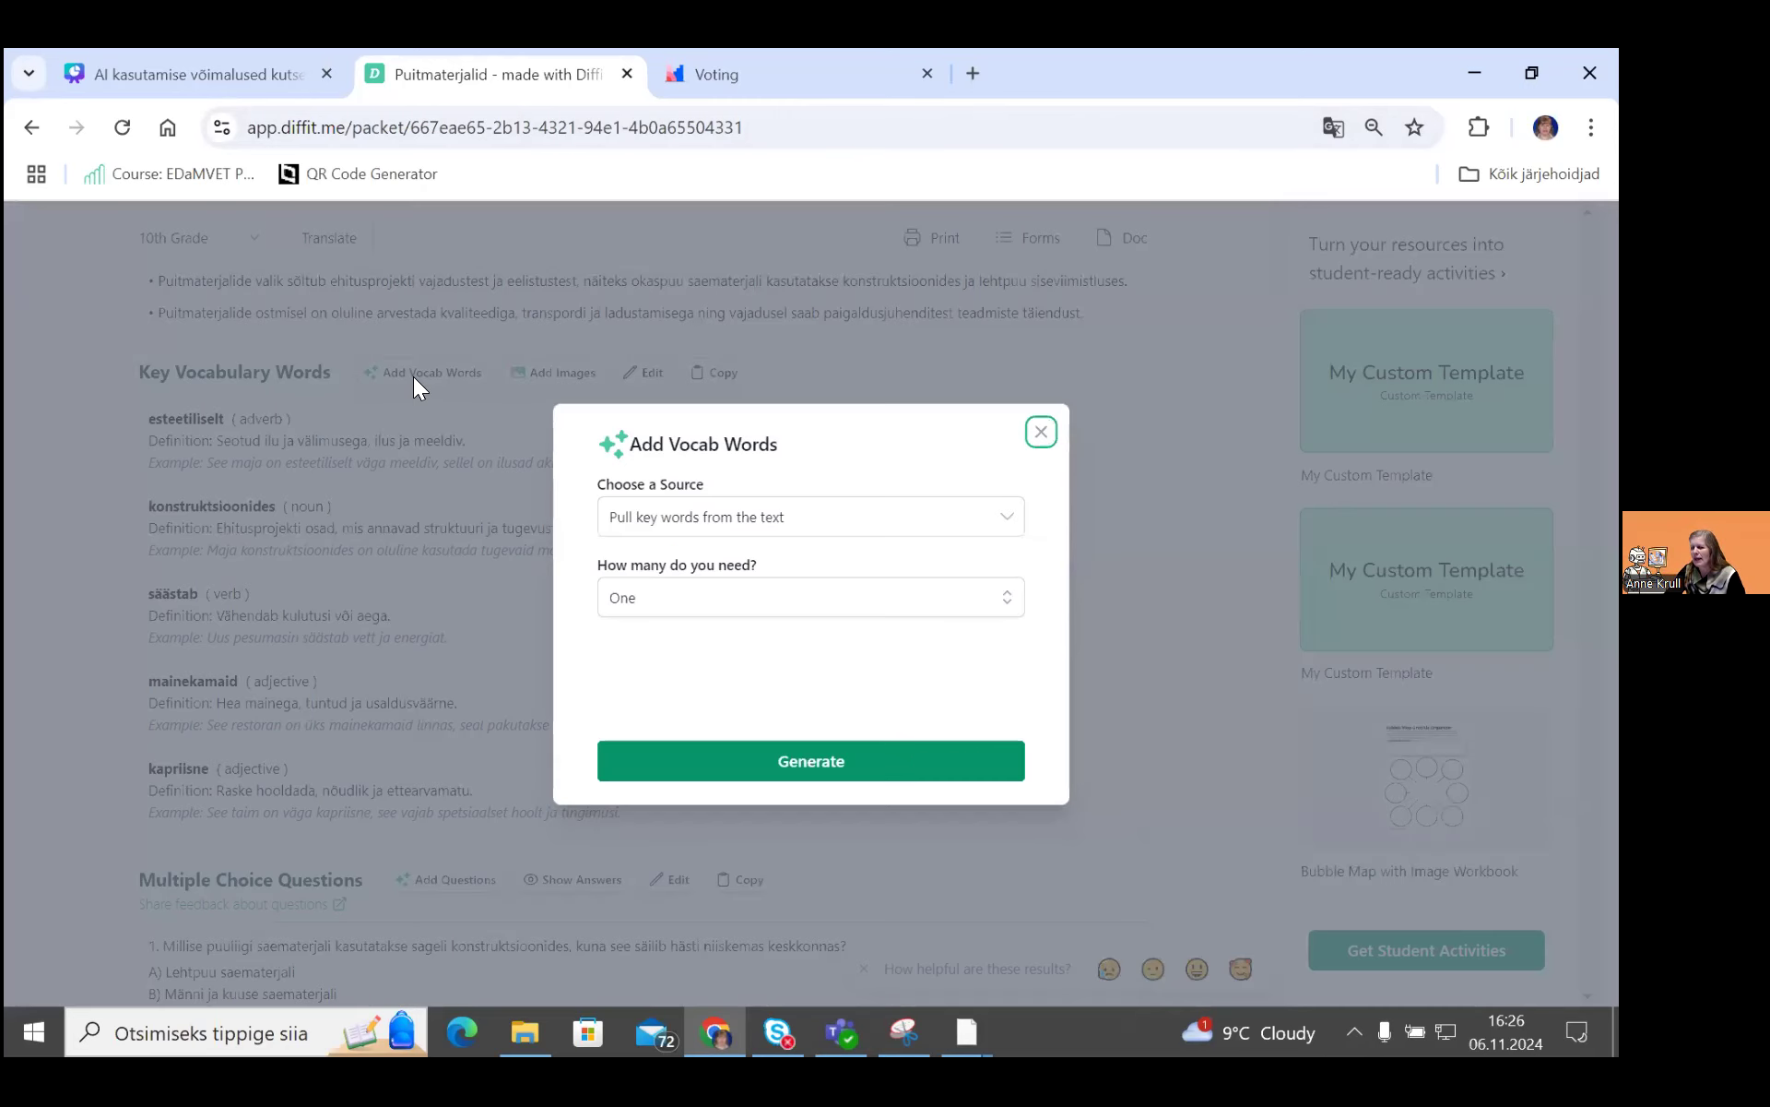
left_click(887, 534)
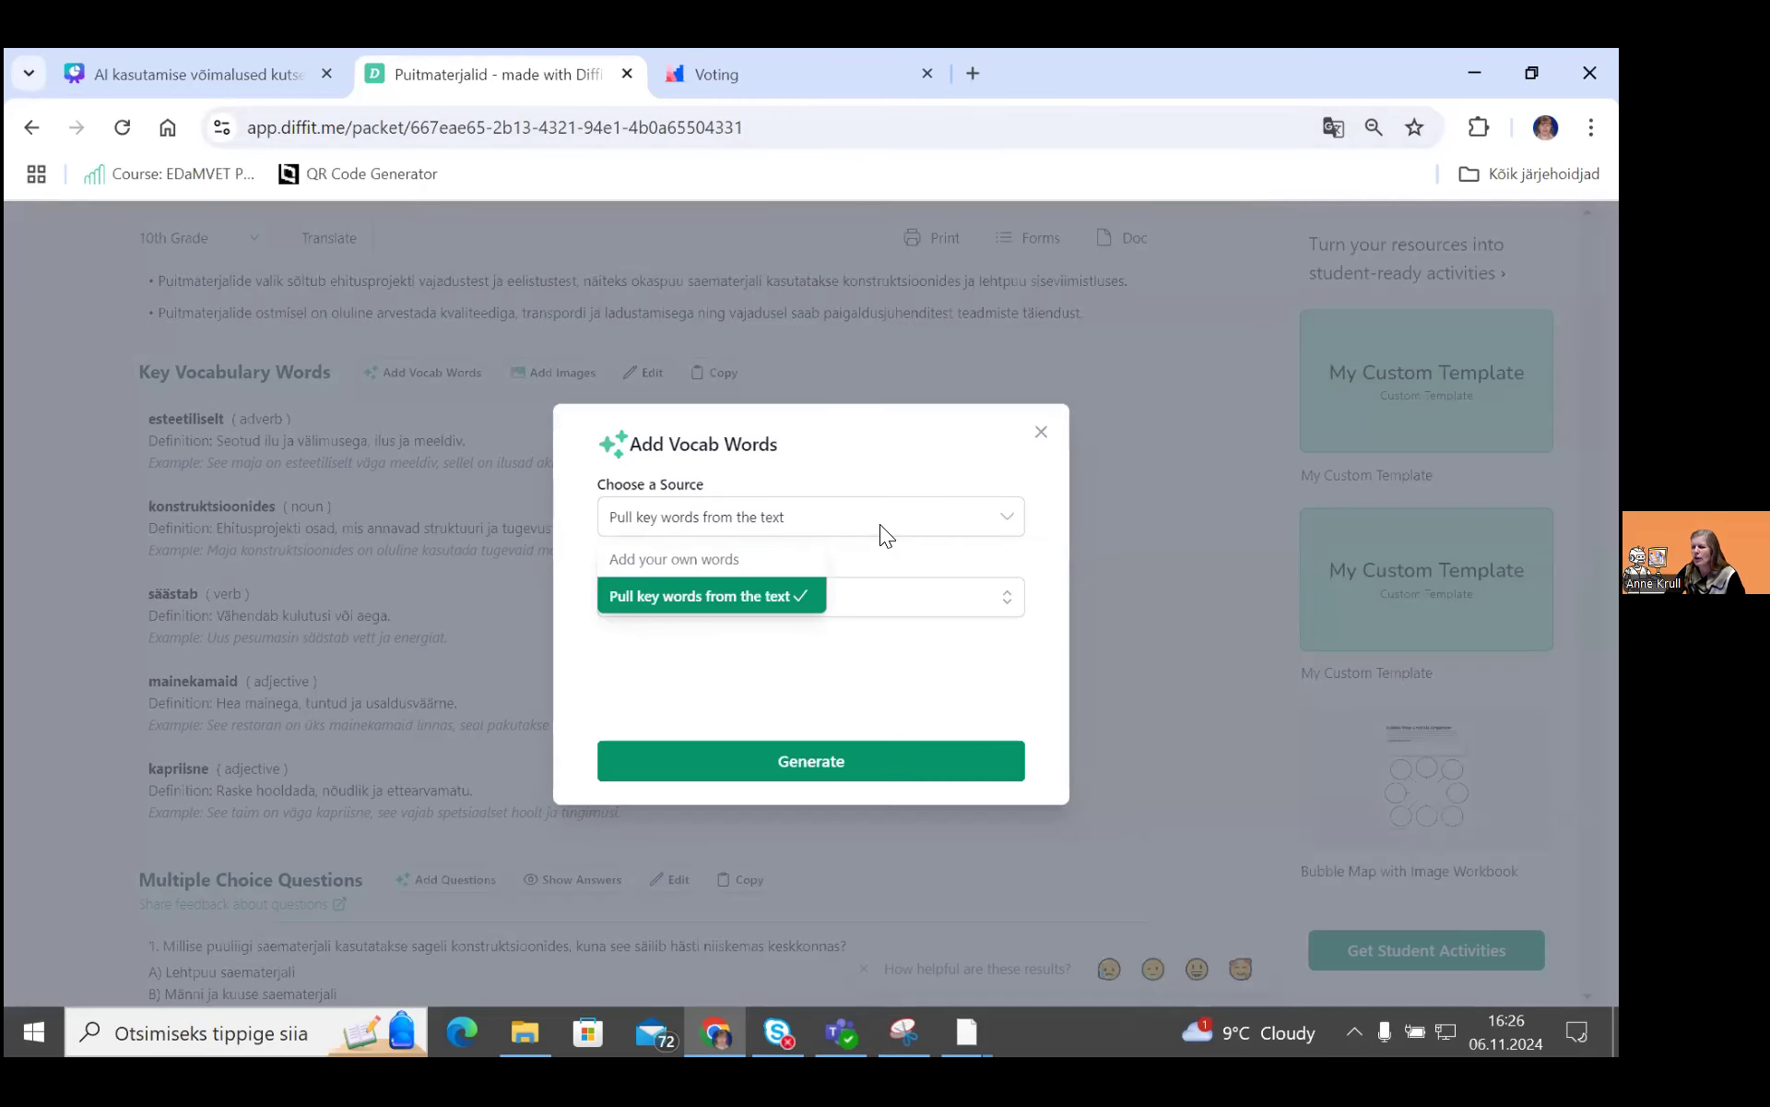
left_click(880, 524)
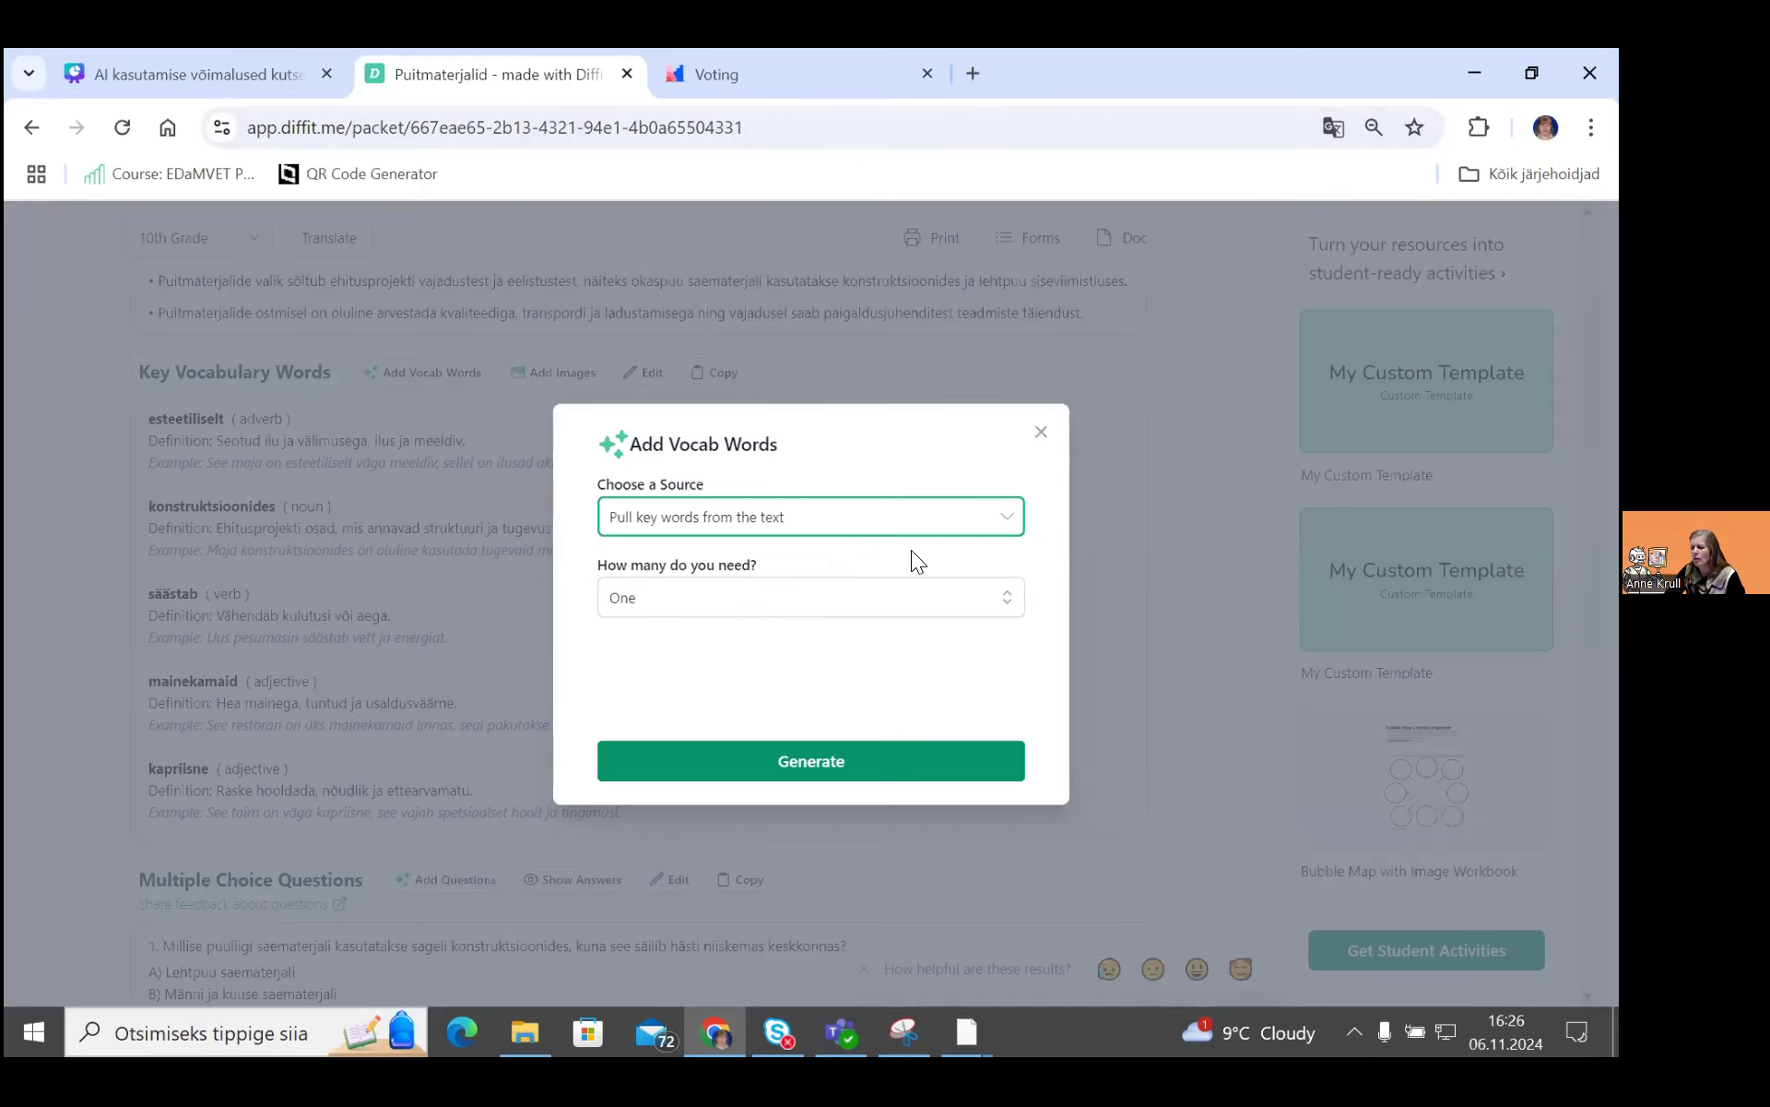
left_click(850, 517)
left_click(850, 517)
left_click(920, 616)
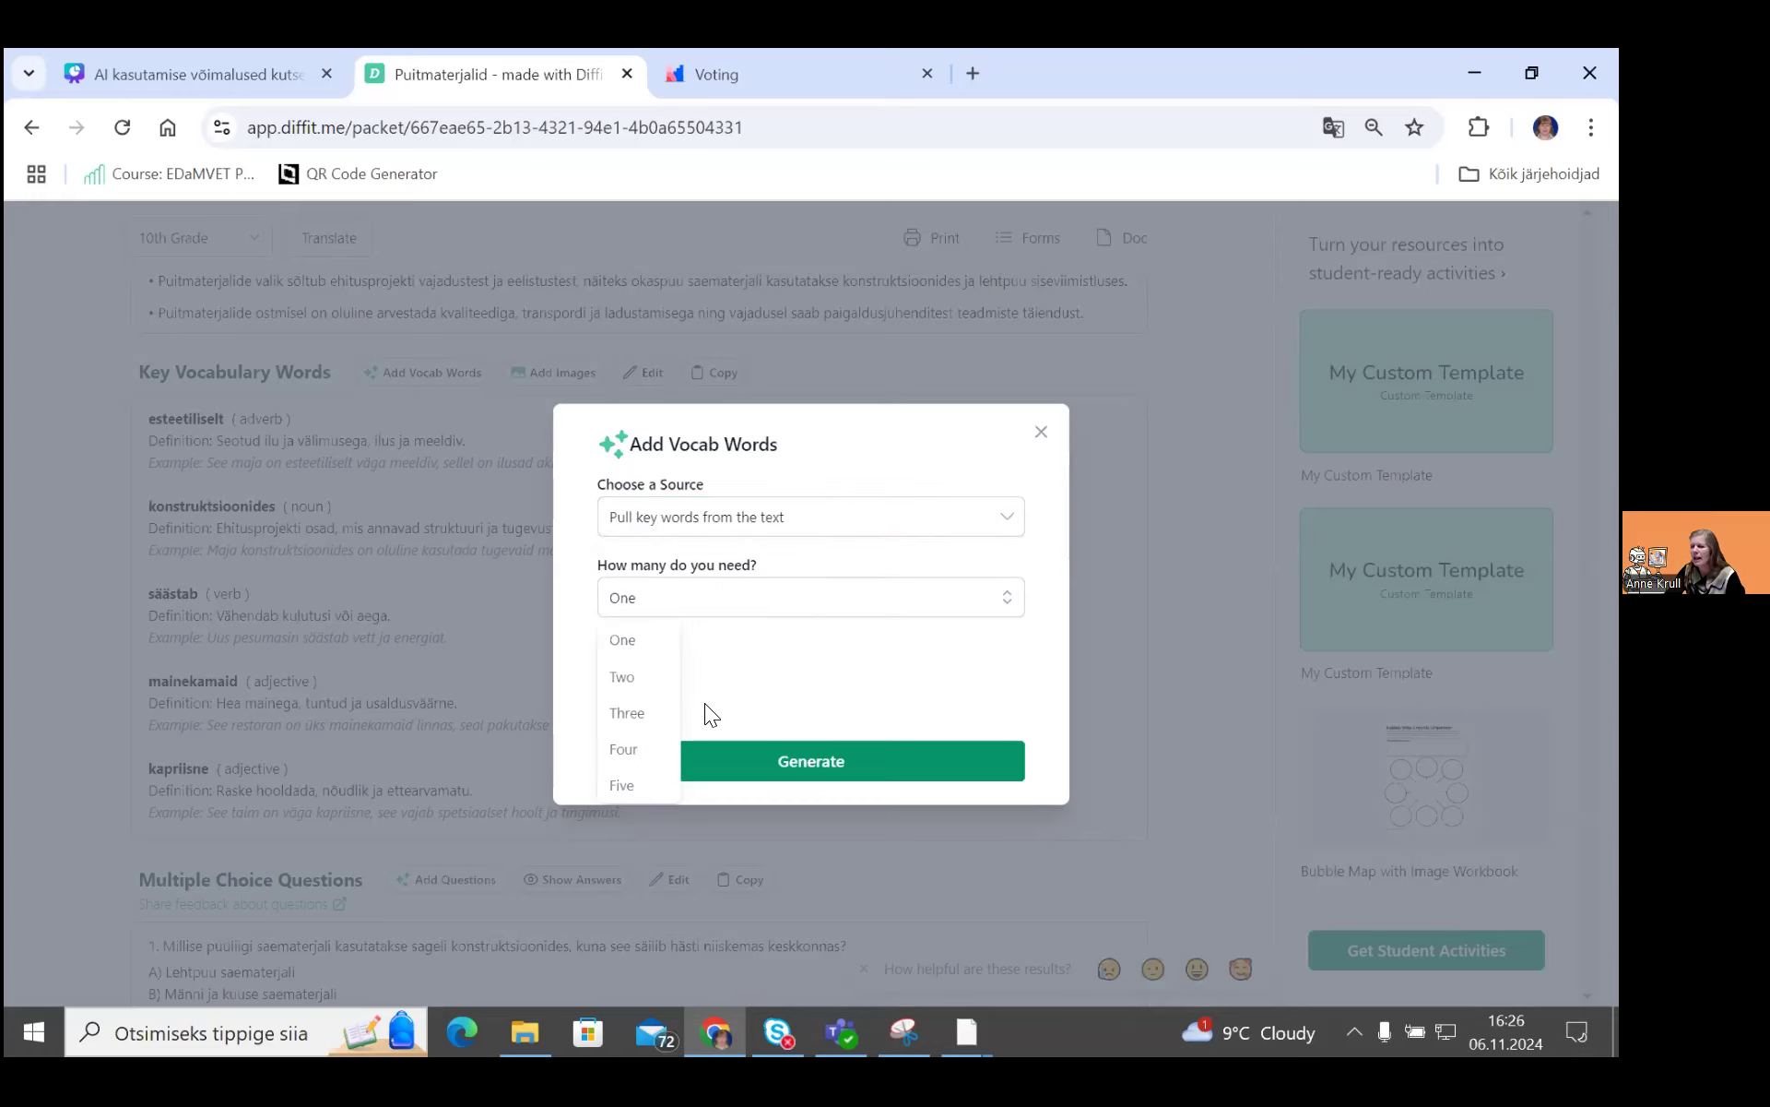
left_click(623, 716)
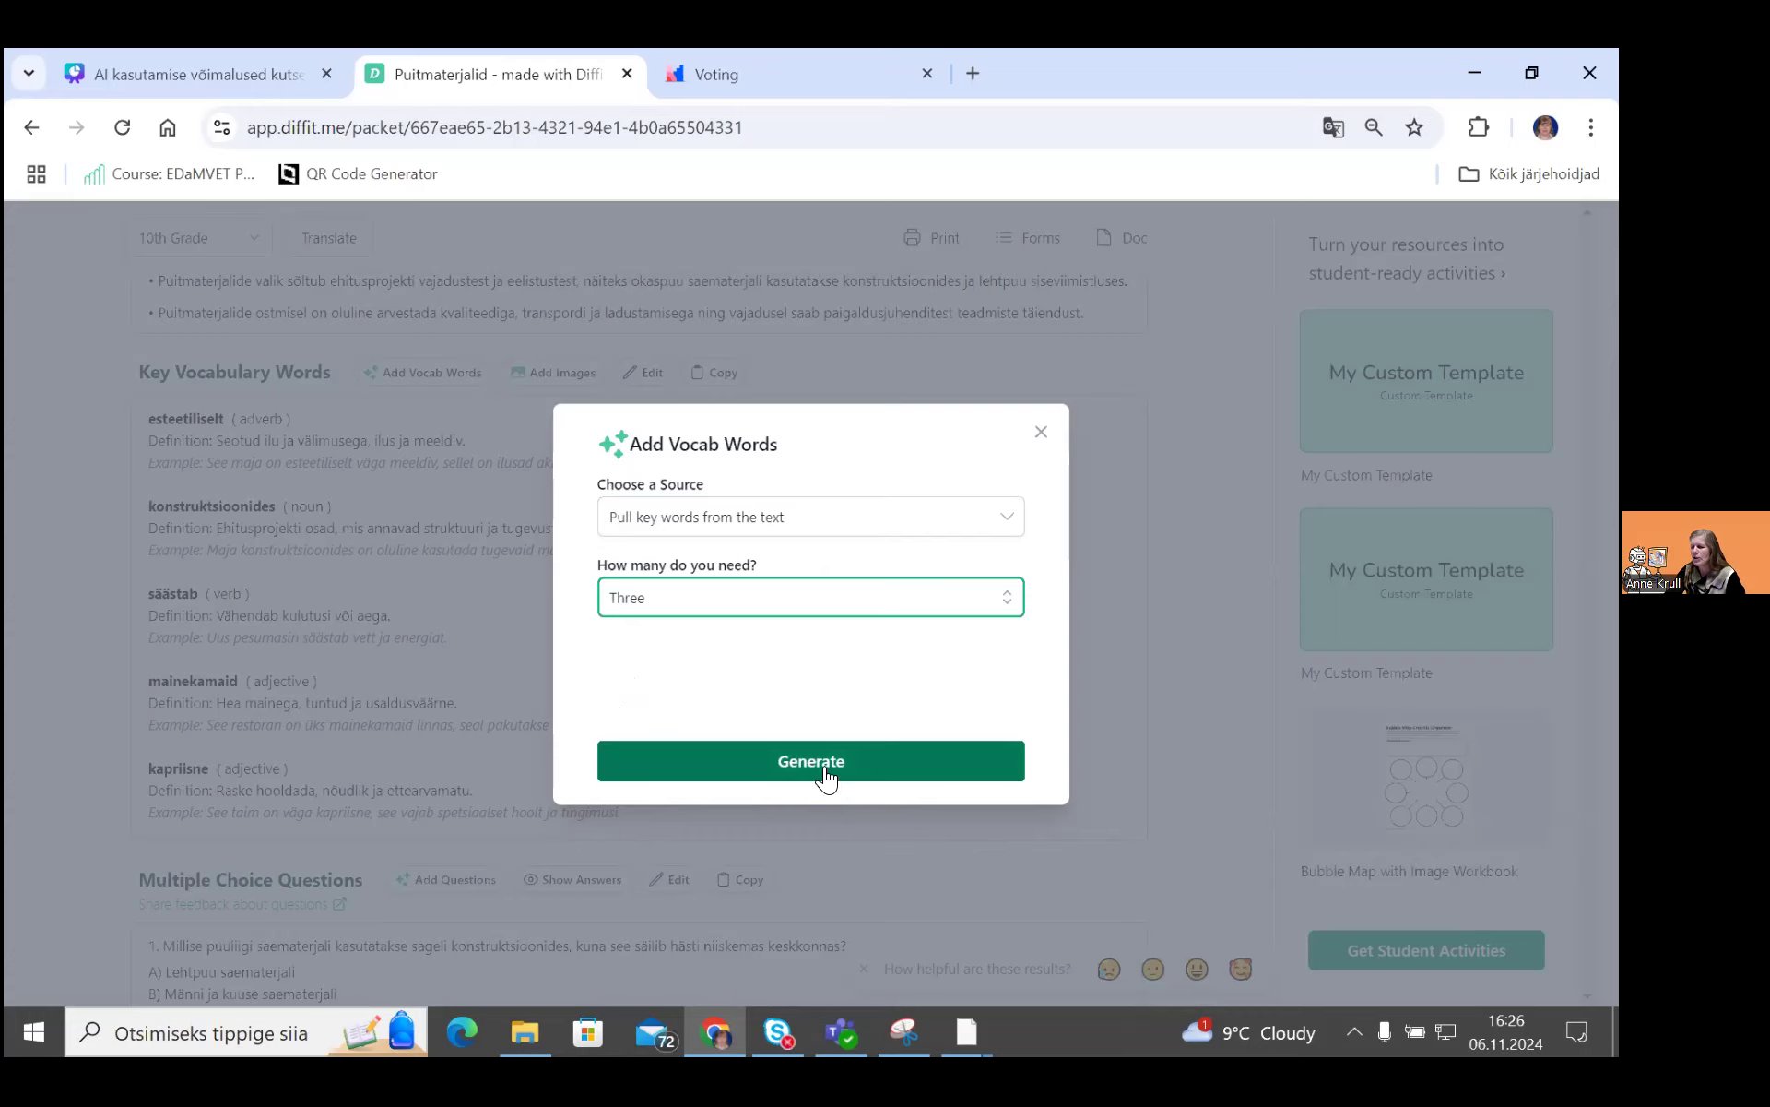
left_click(826, 771)
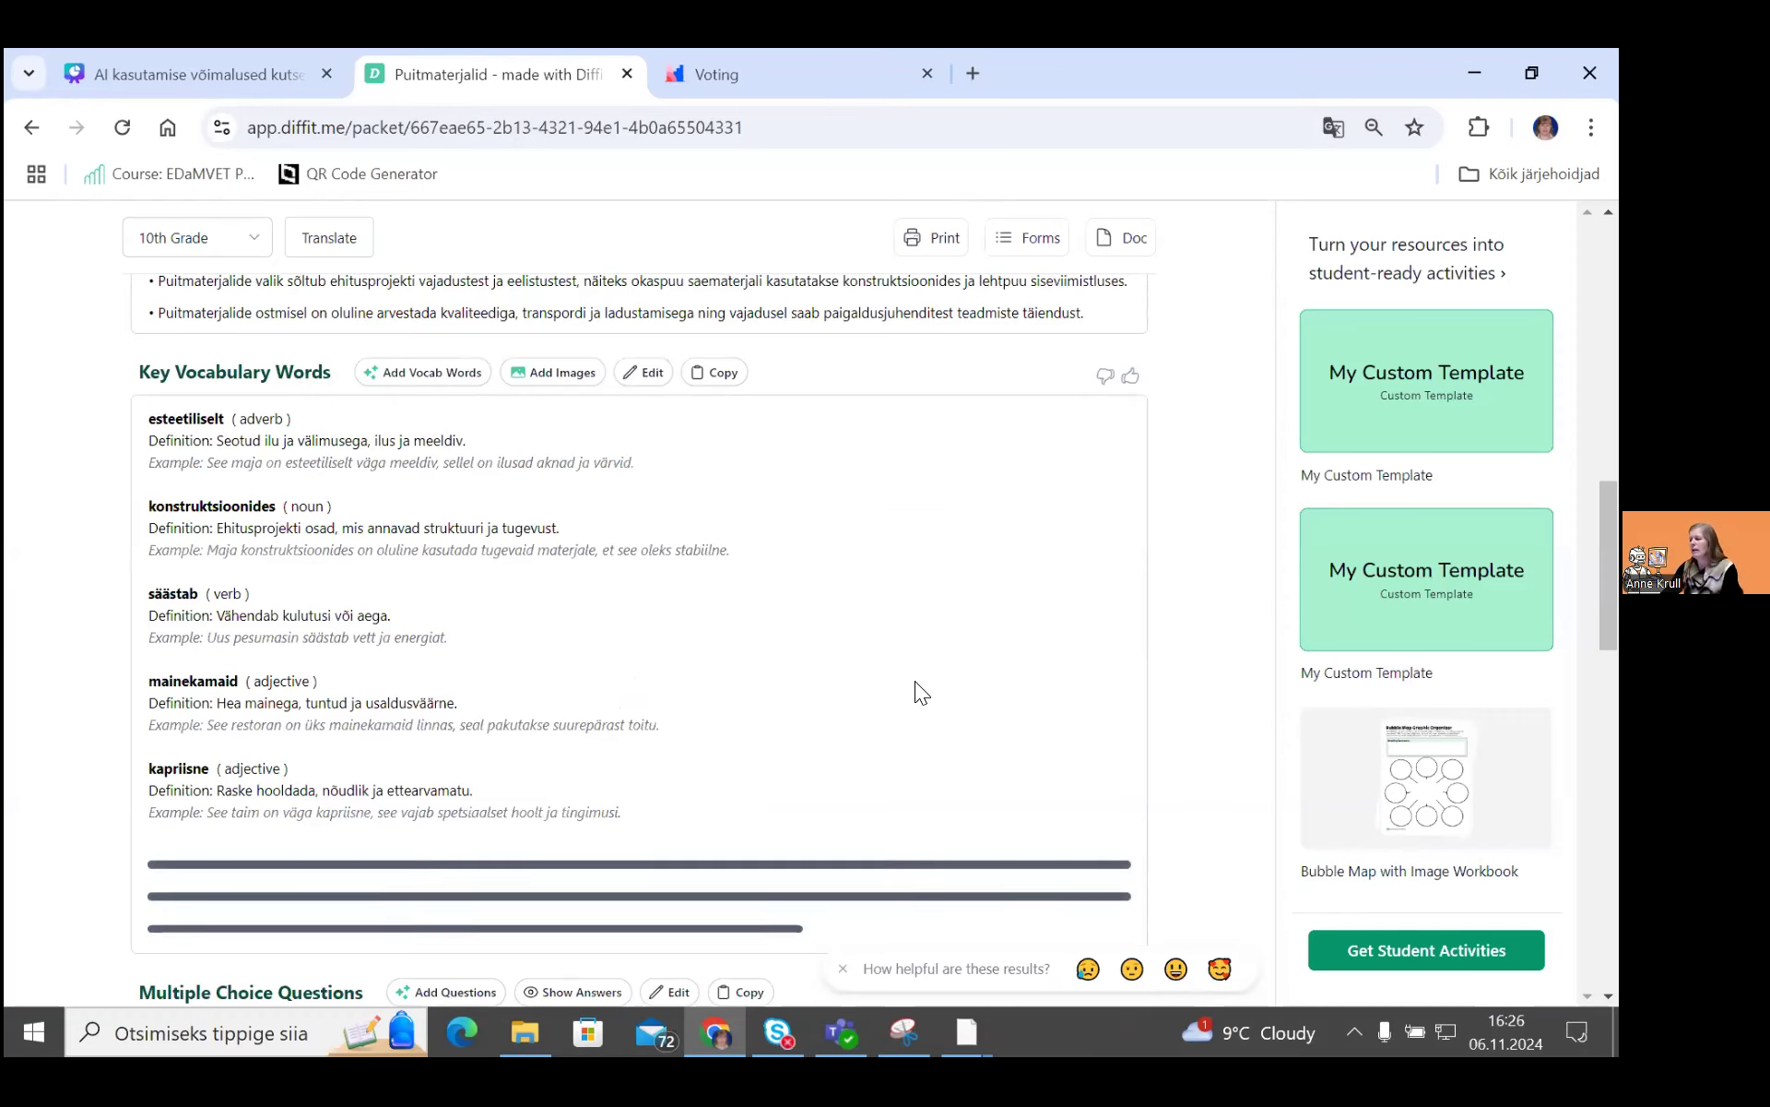
Step: Generate three additional multiple choice questions based on ELA Standards, with Common Core ELA and 10th Grade and no specific standard selected
scroll(915, 681, "down", 3)
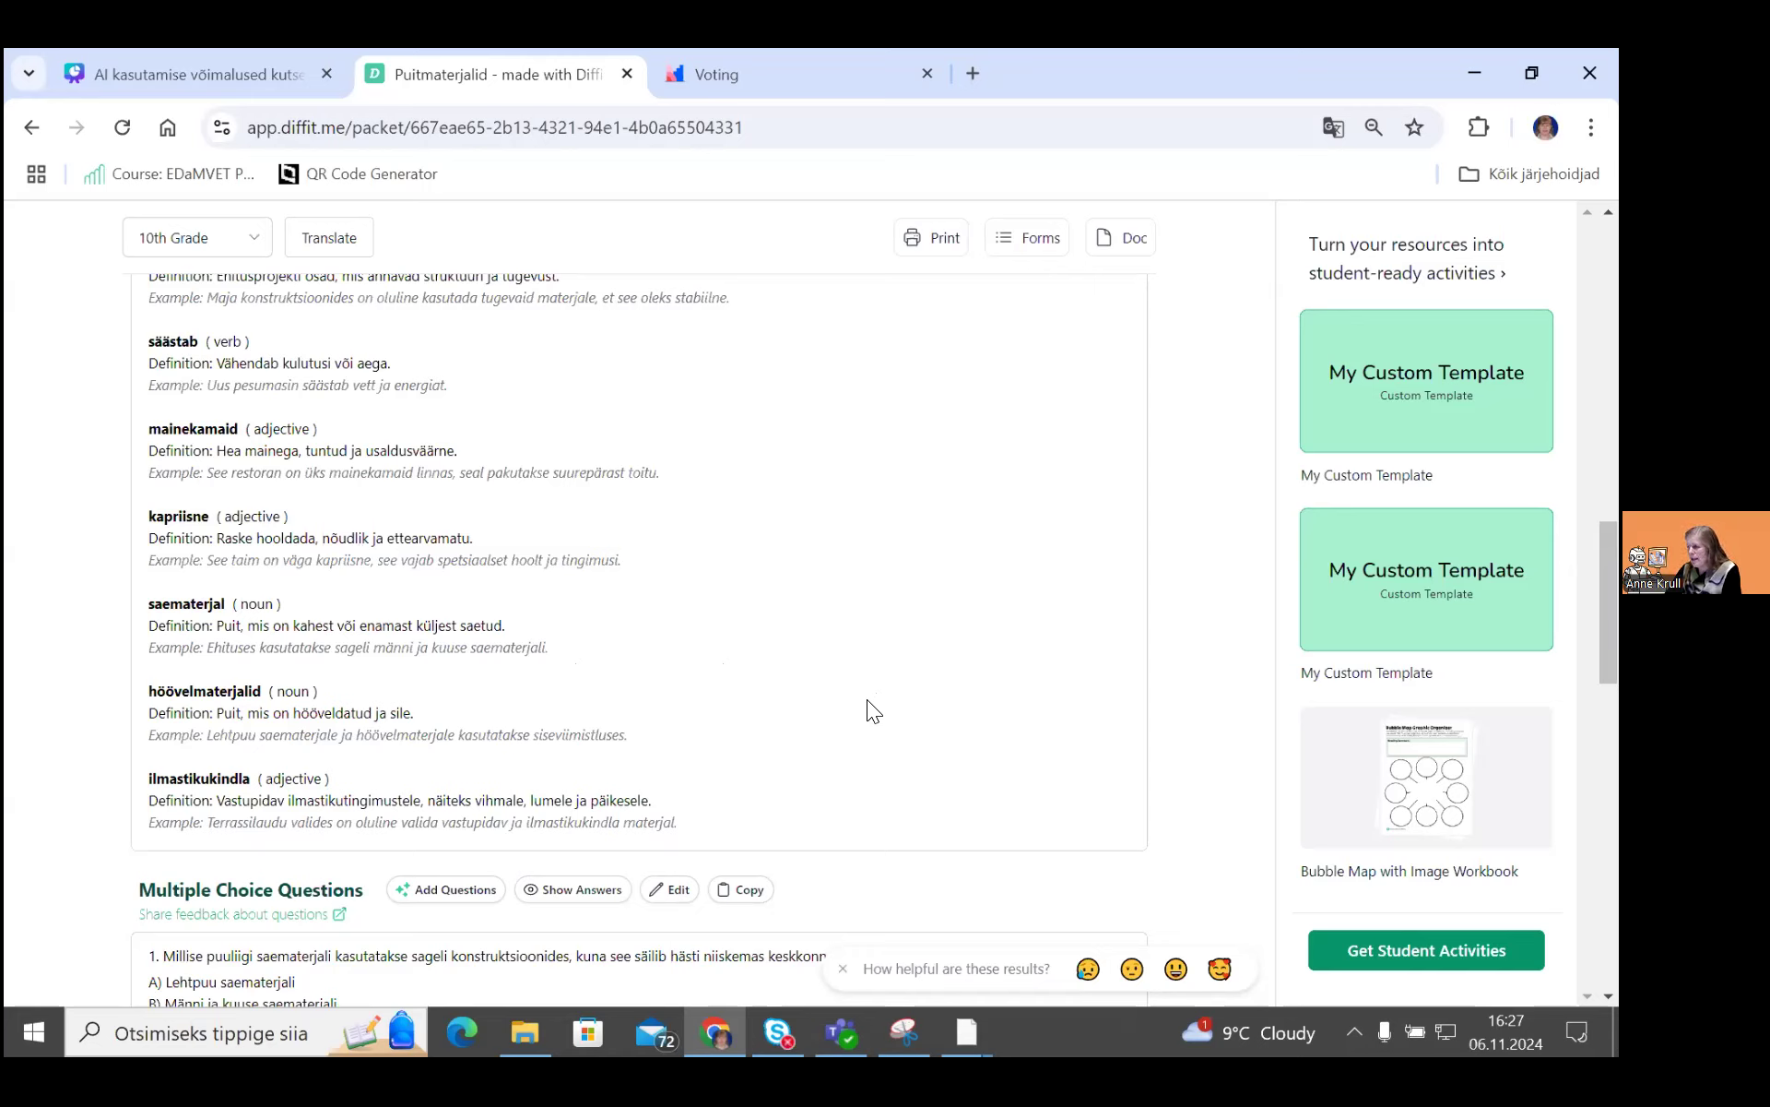
scroll(856, 703, "down", 4)
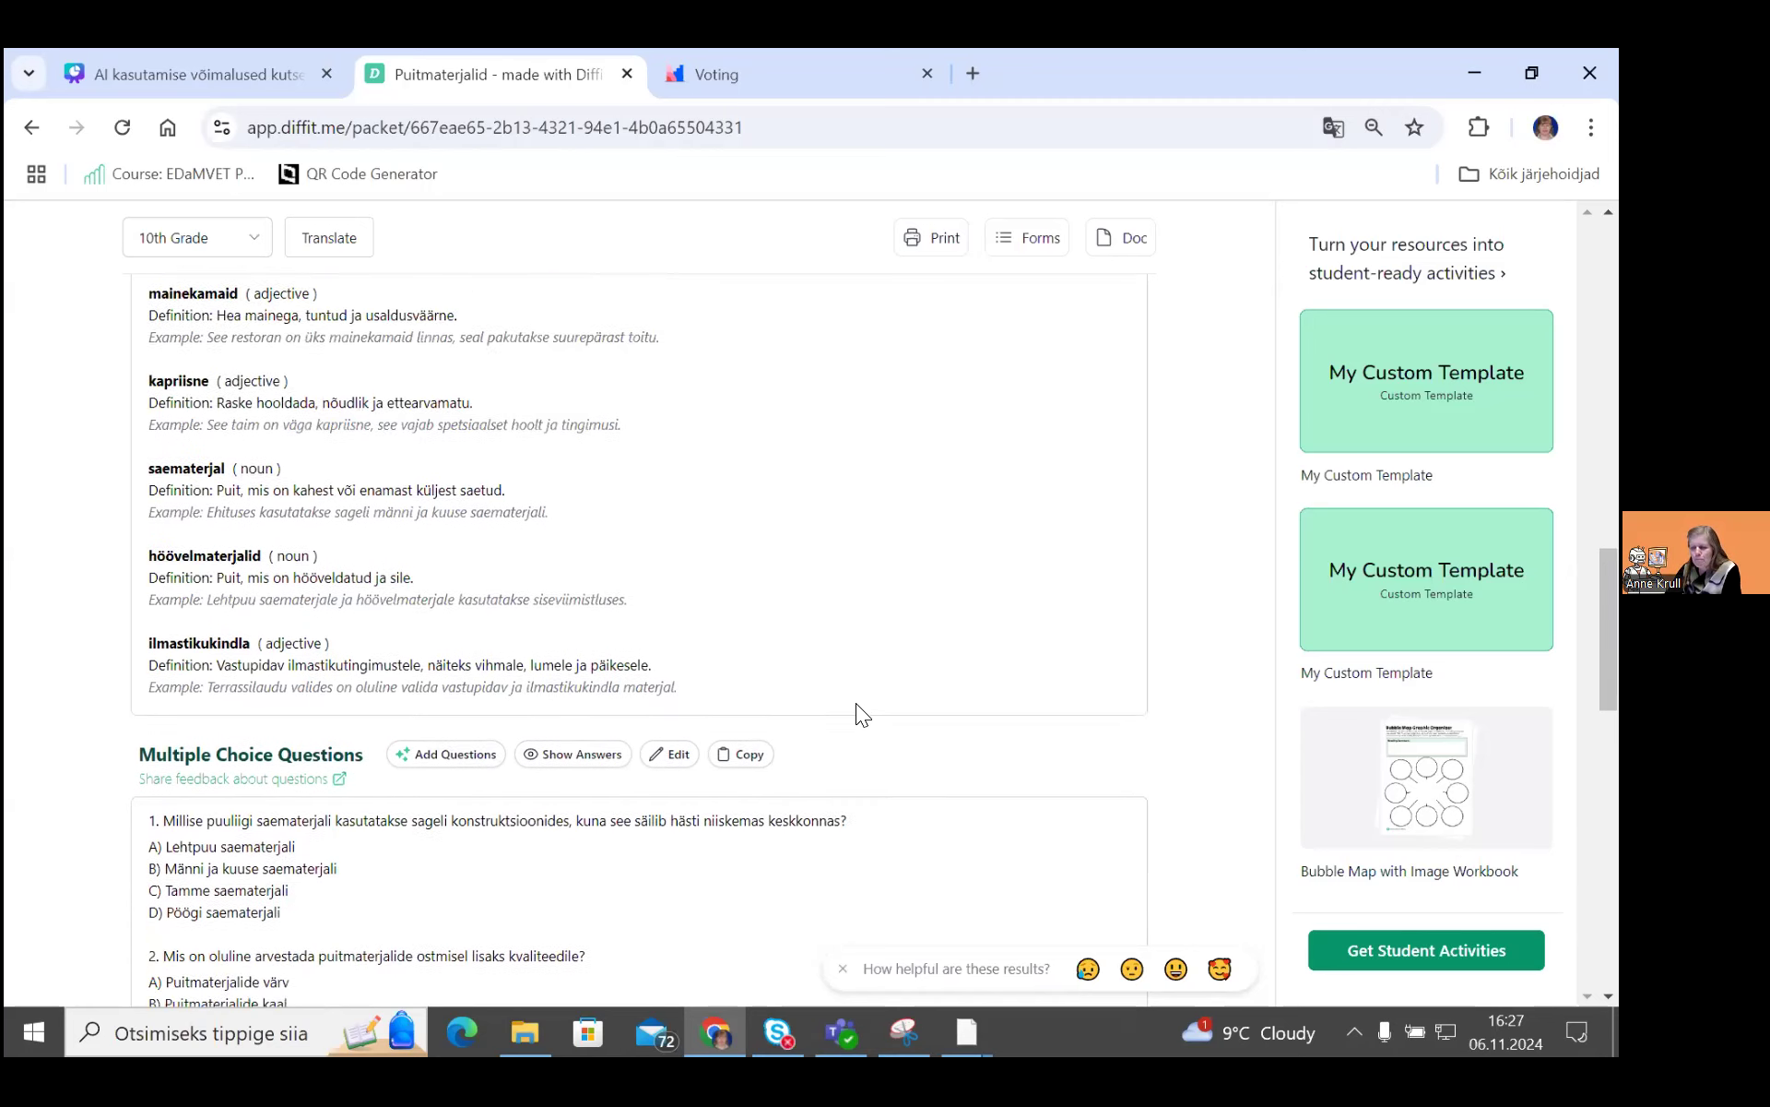
scroll(856, 703, "down", 1)
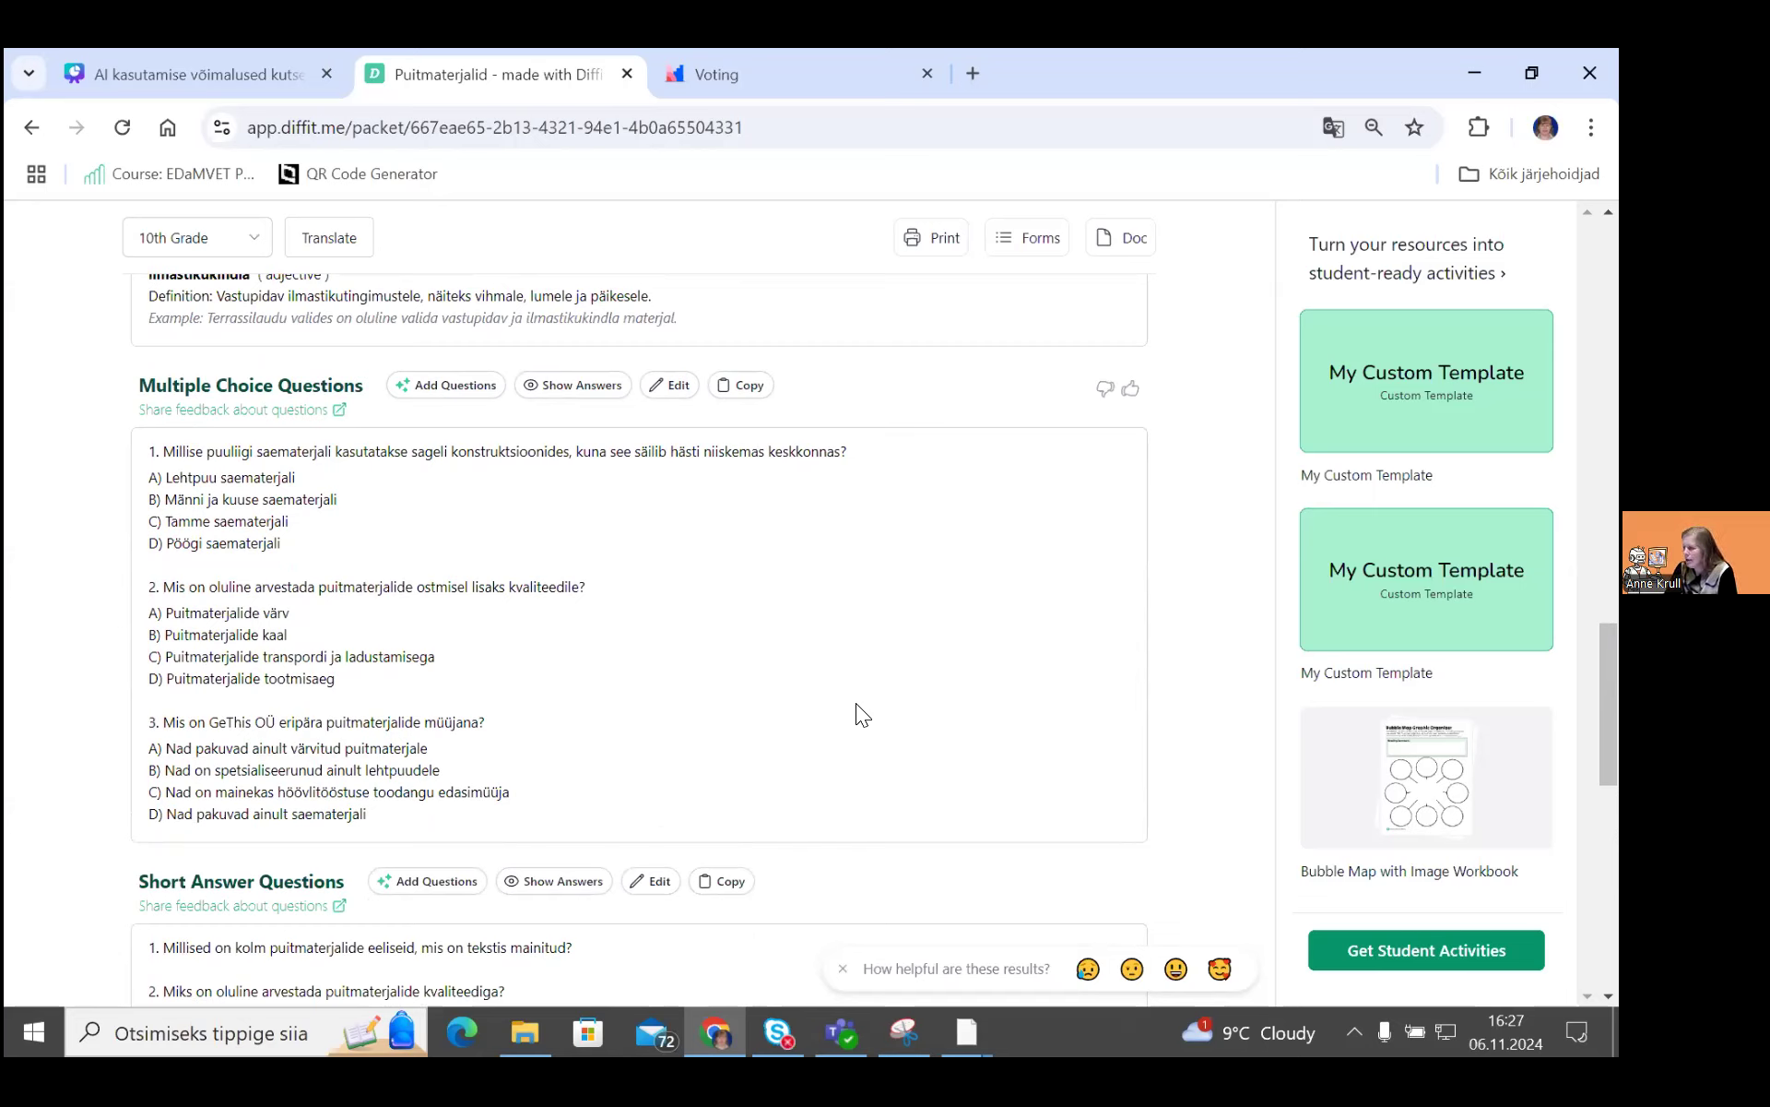
left_click(444, 387)
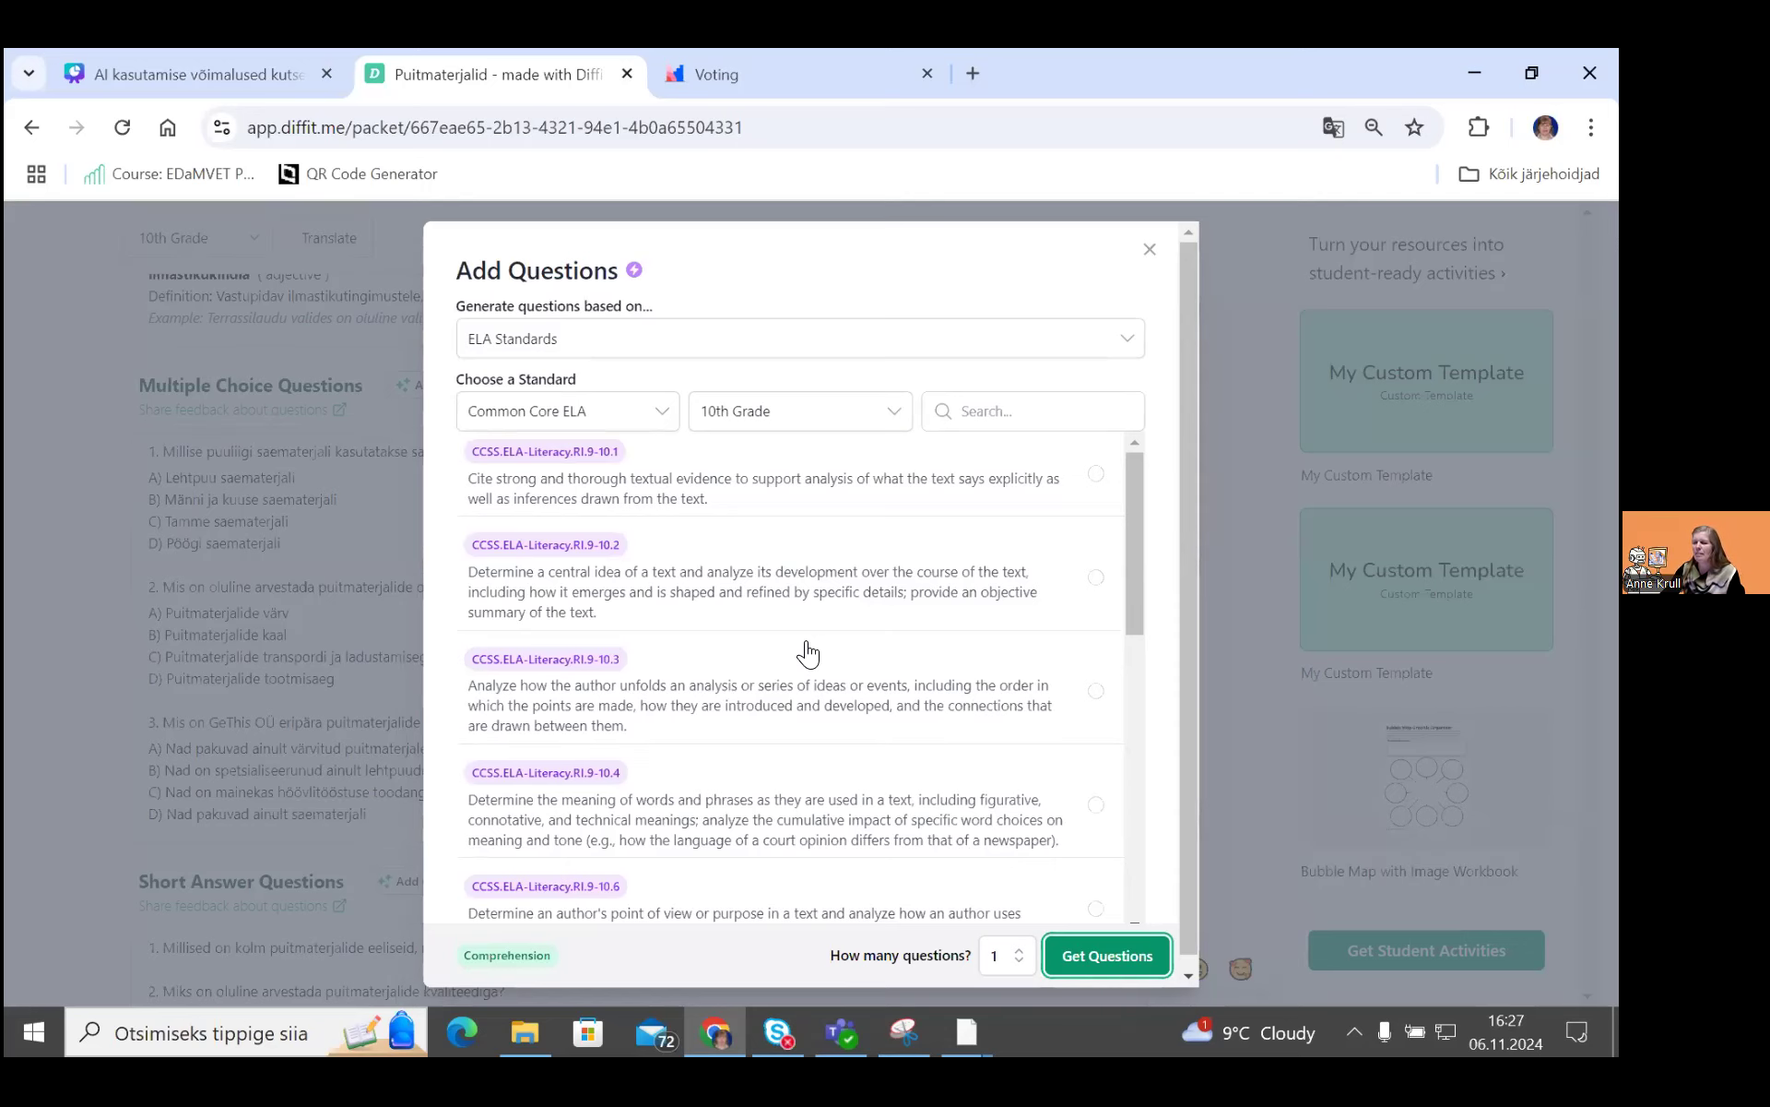
scroll(808, 654, "down", 3)
scroll(812, 655, "down", 4)
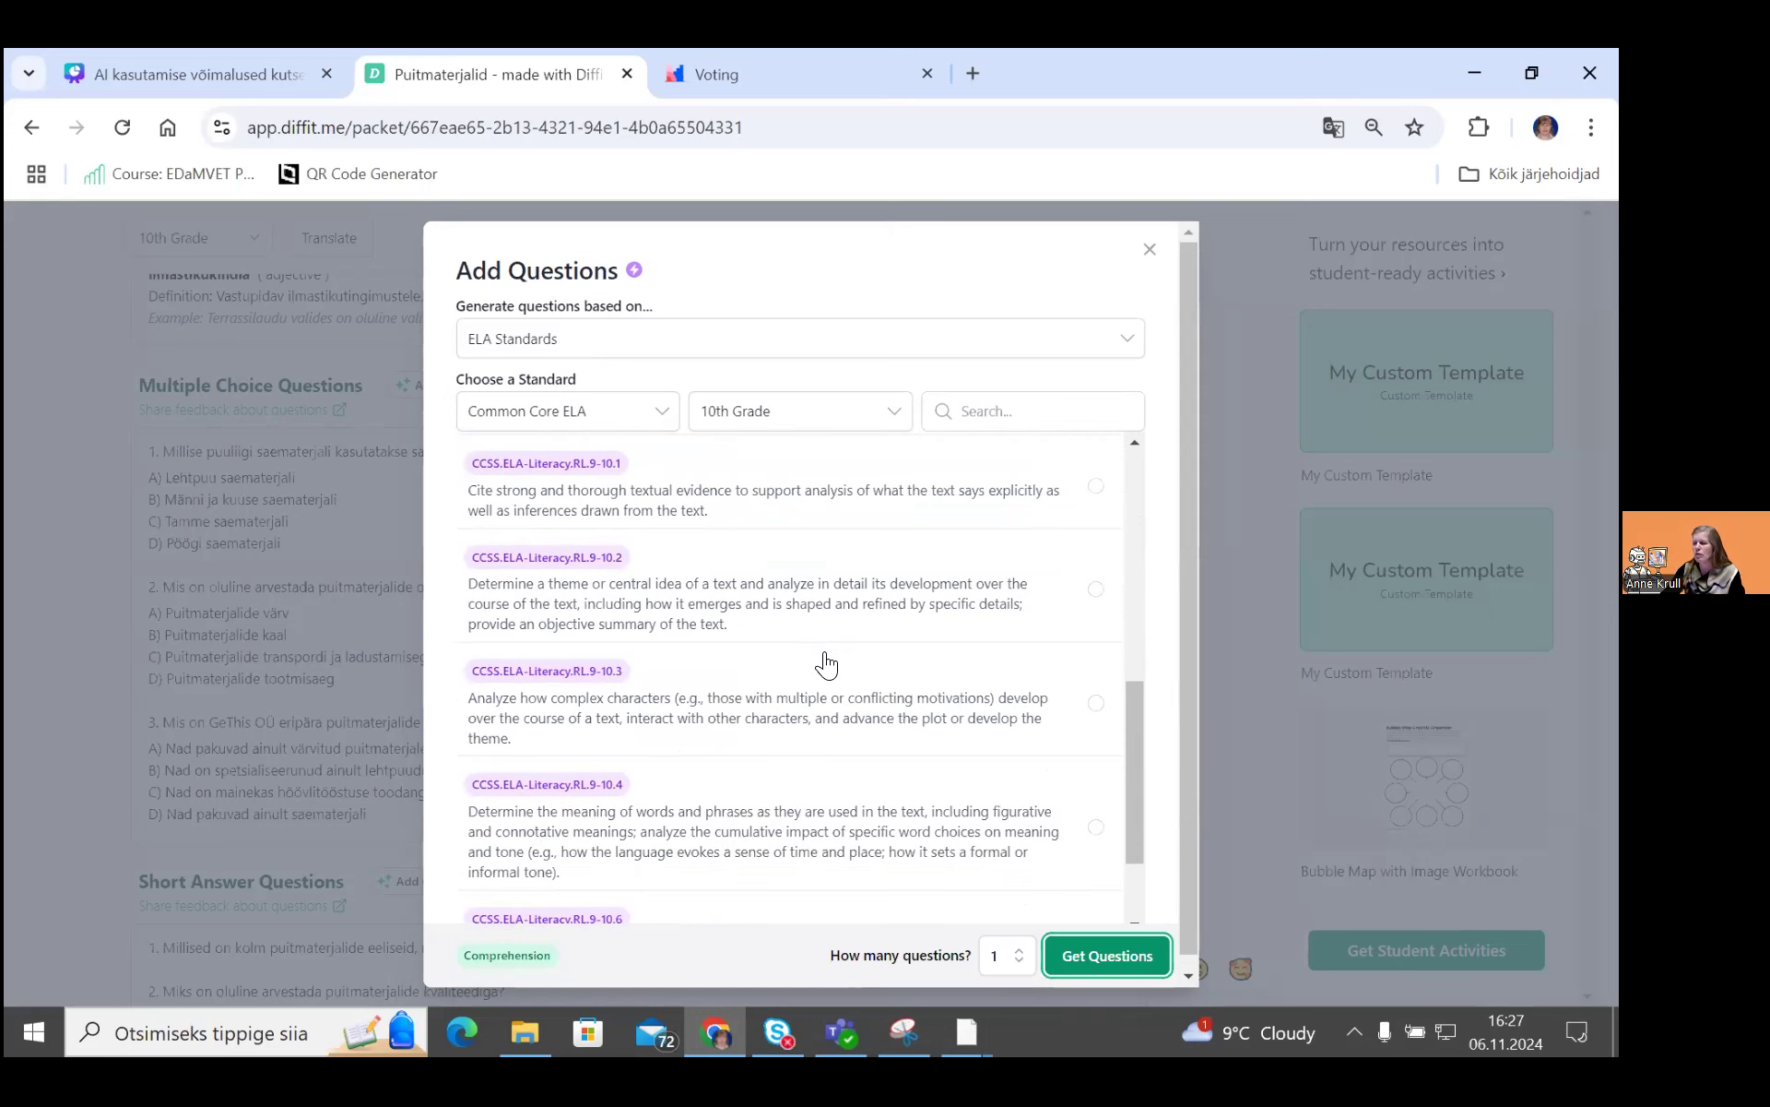
scroll(826, 664, "down", 2)
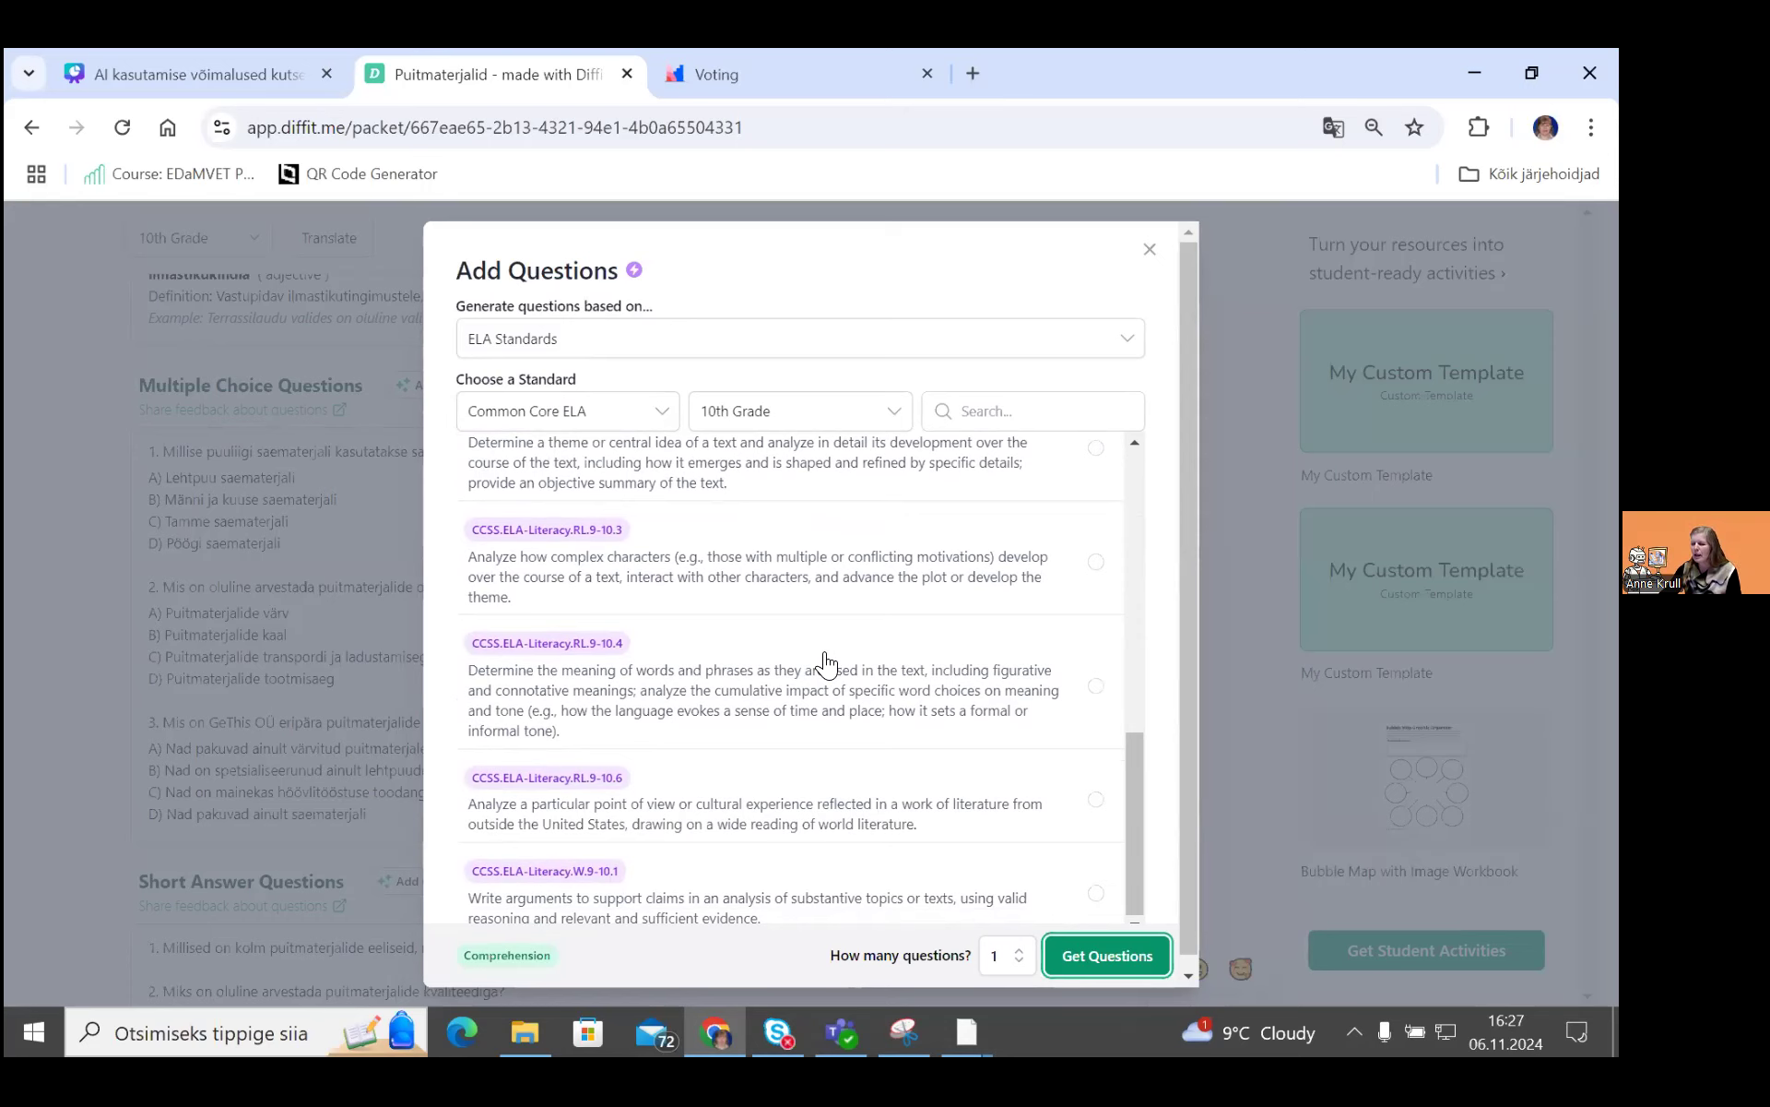
scroll(763, 692, "up", 8)
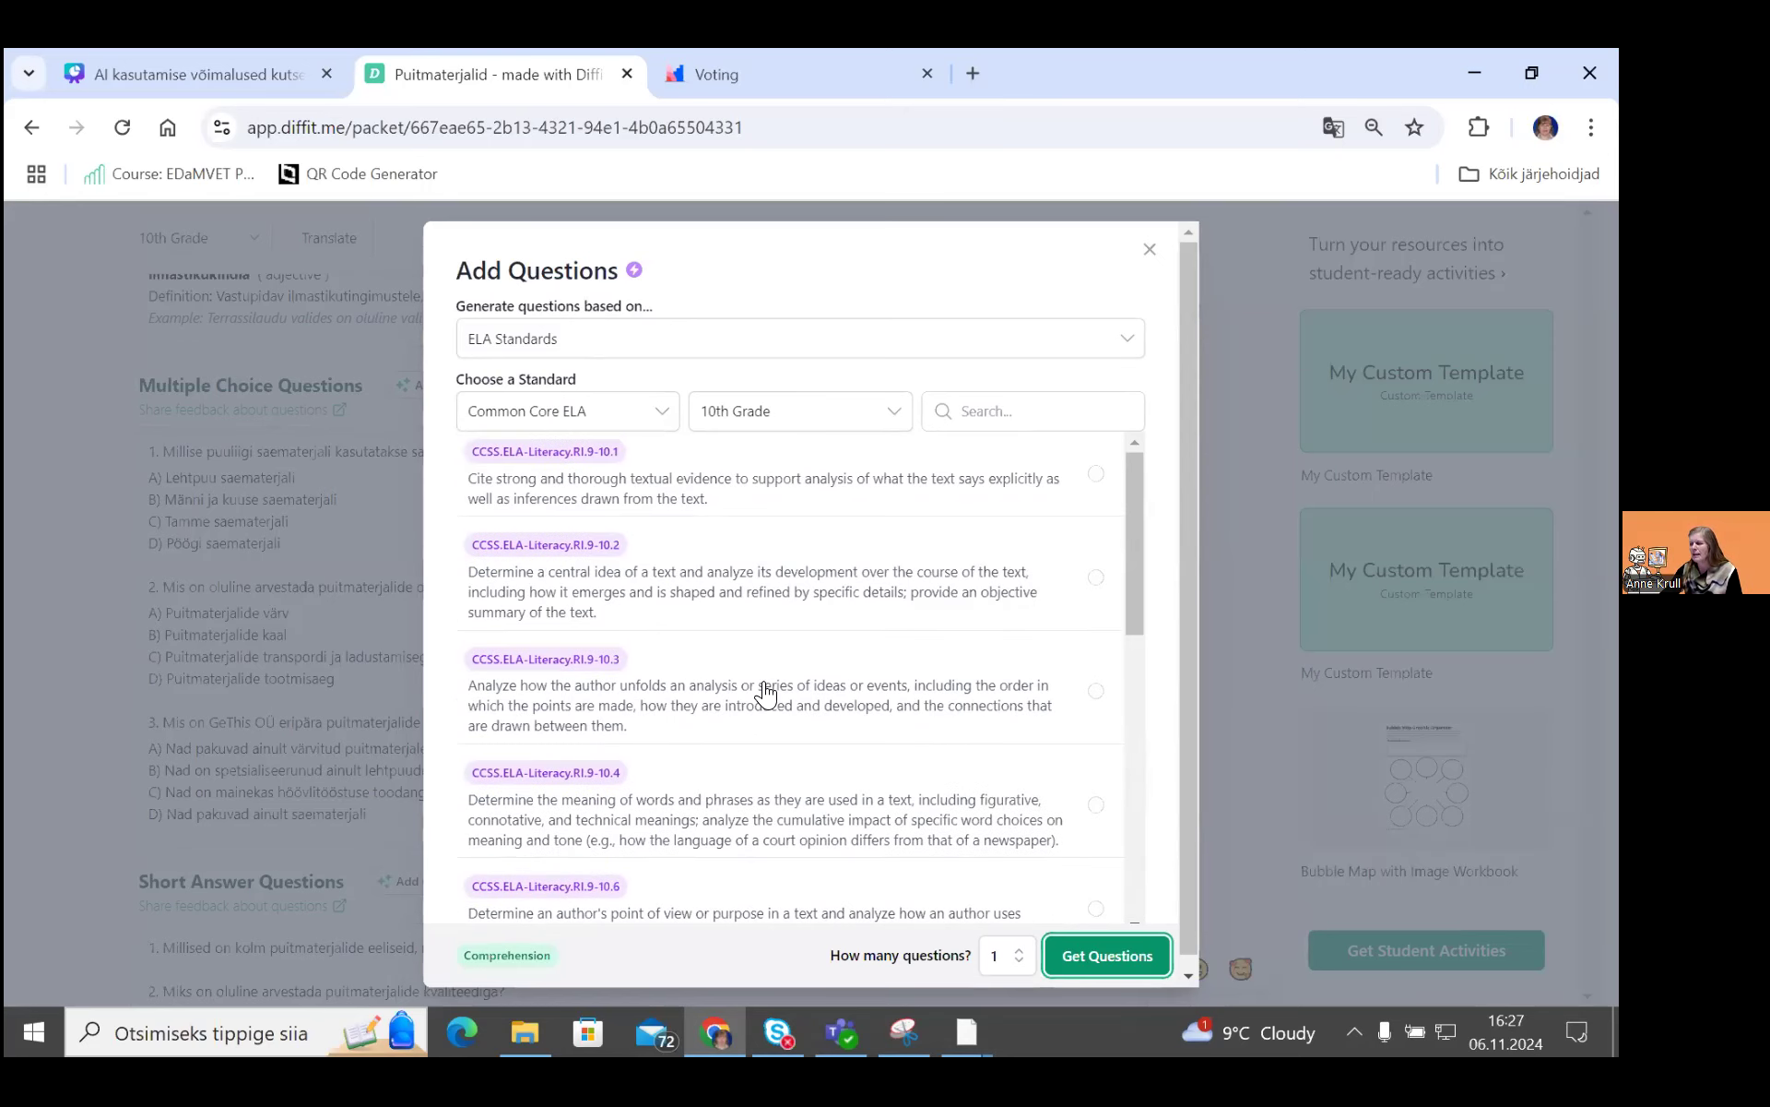
left_click(1018, 955)
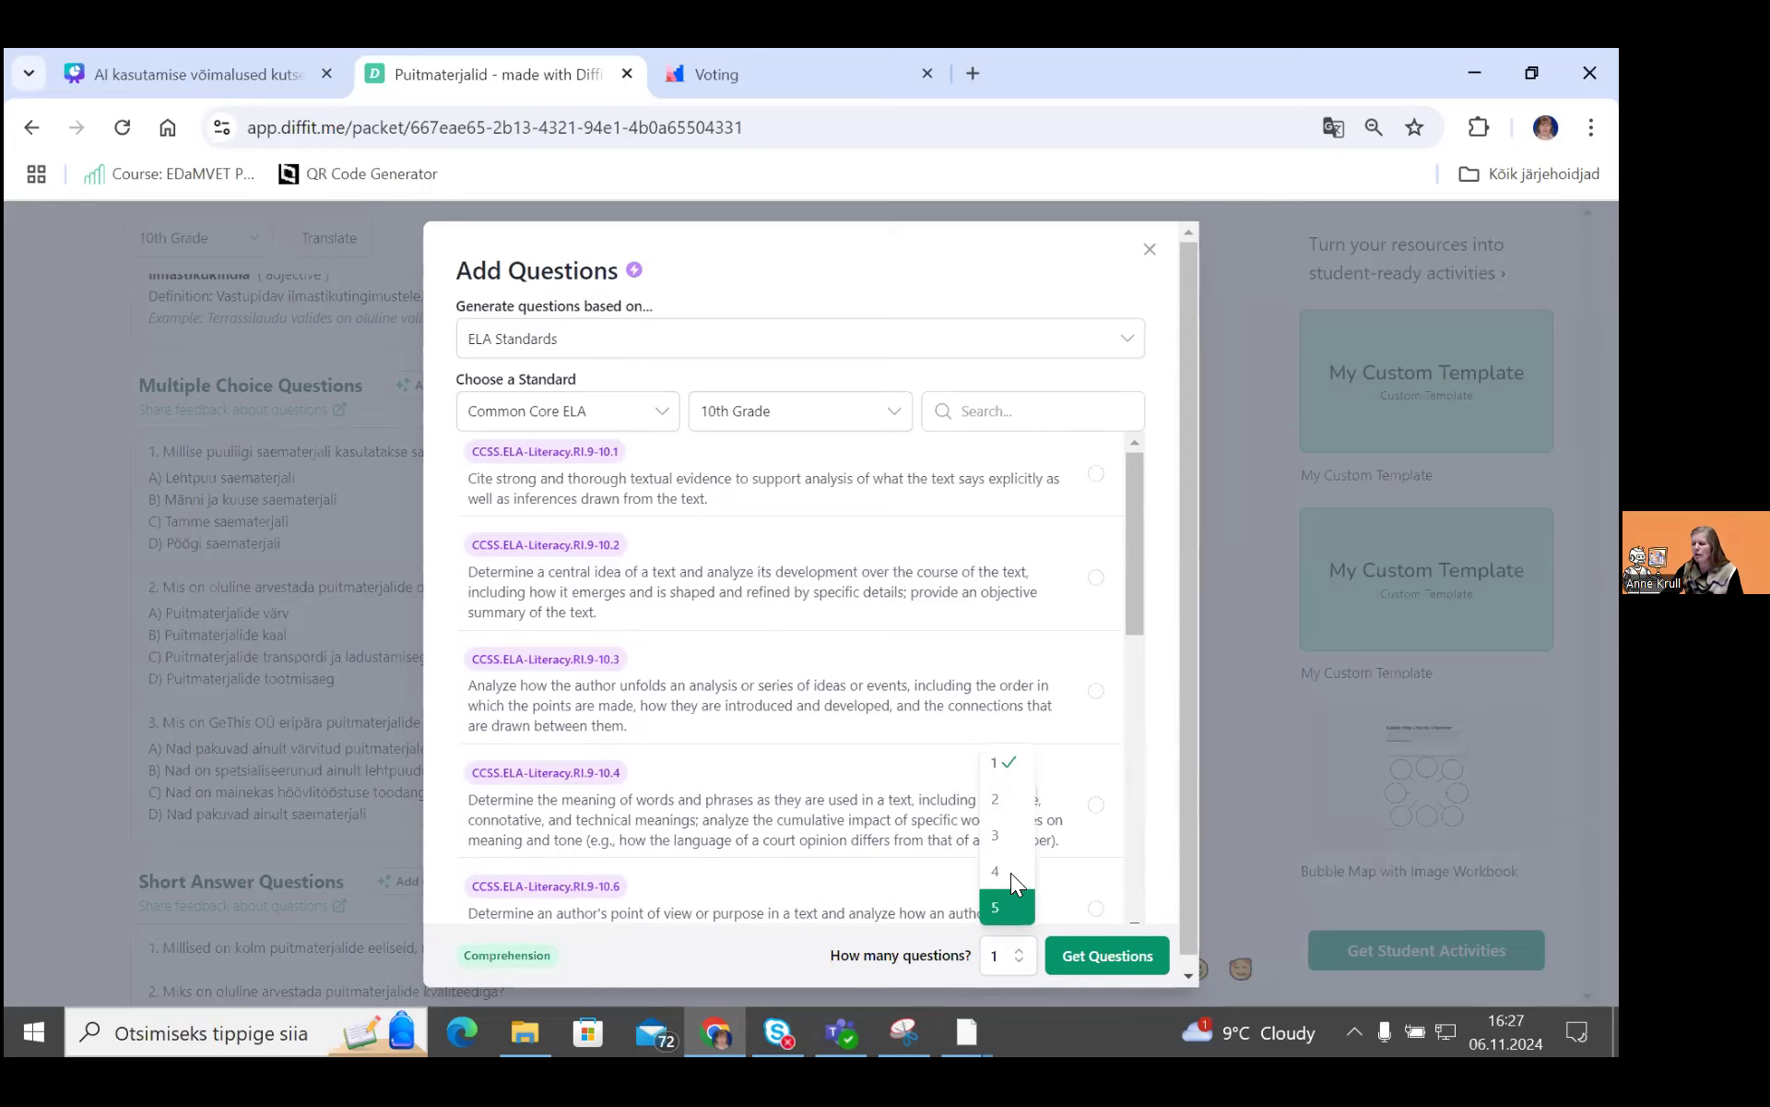
left_click(1011, 838)
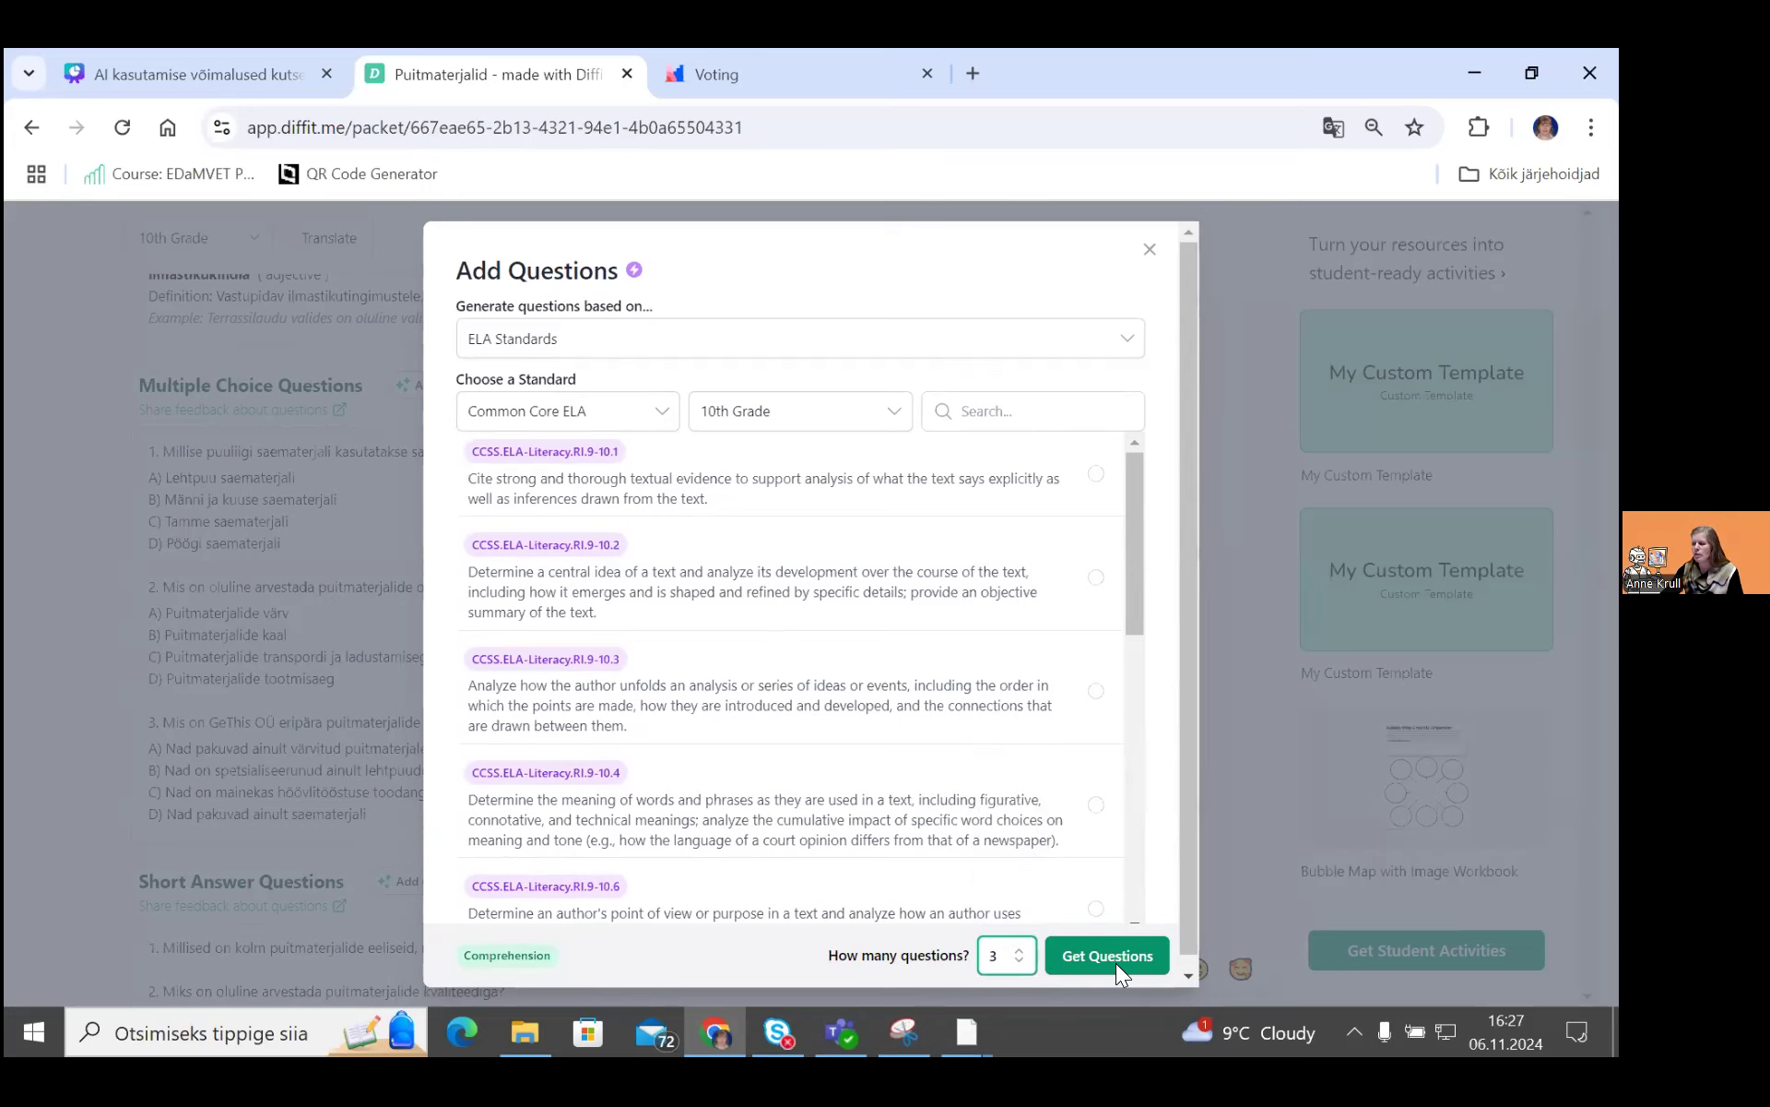
left_click(1115, 959)
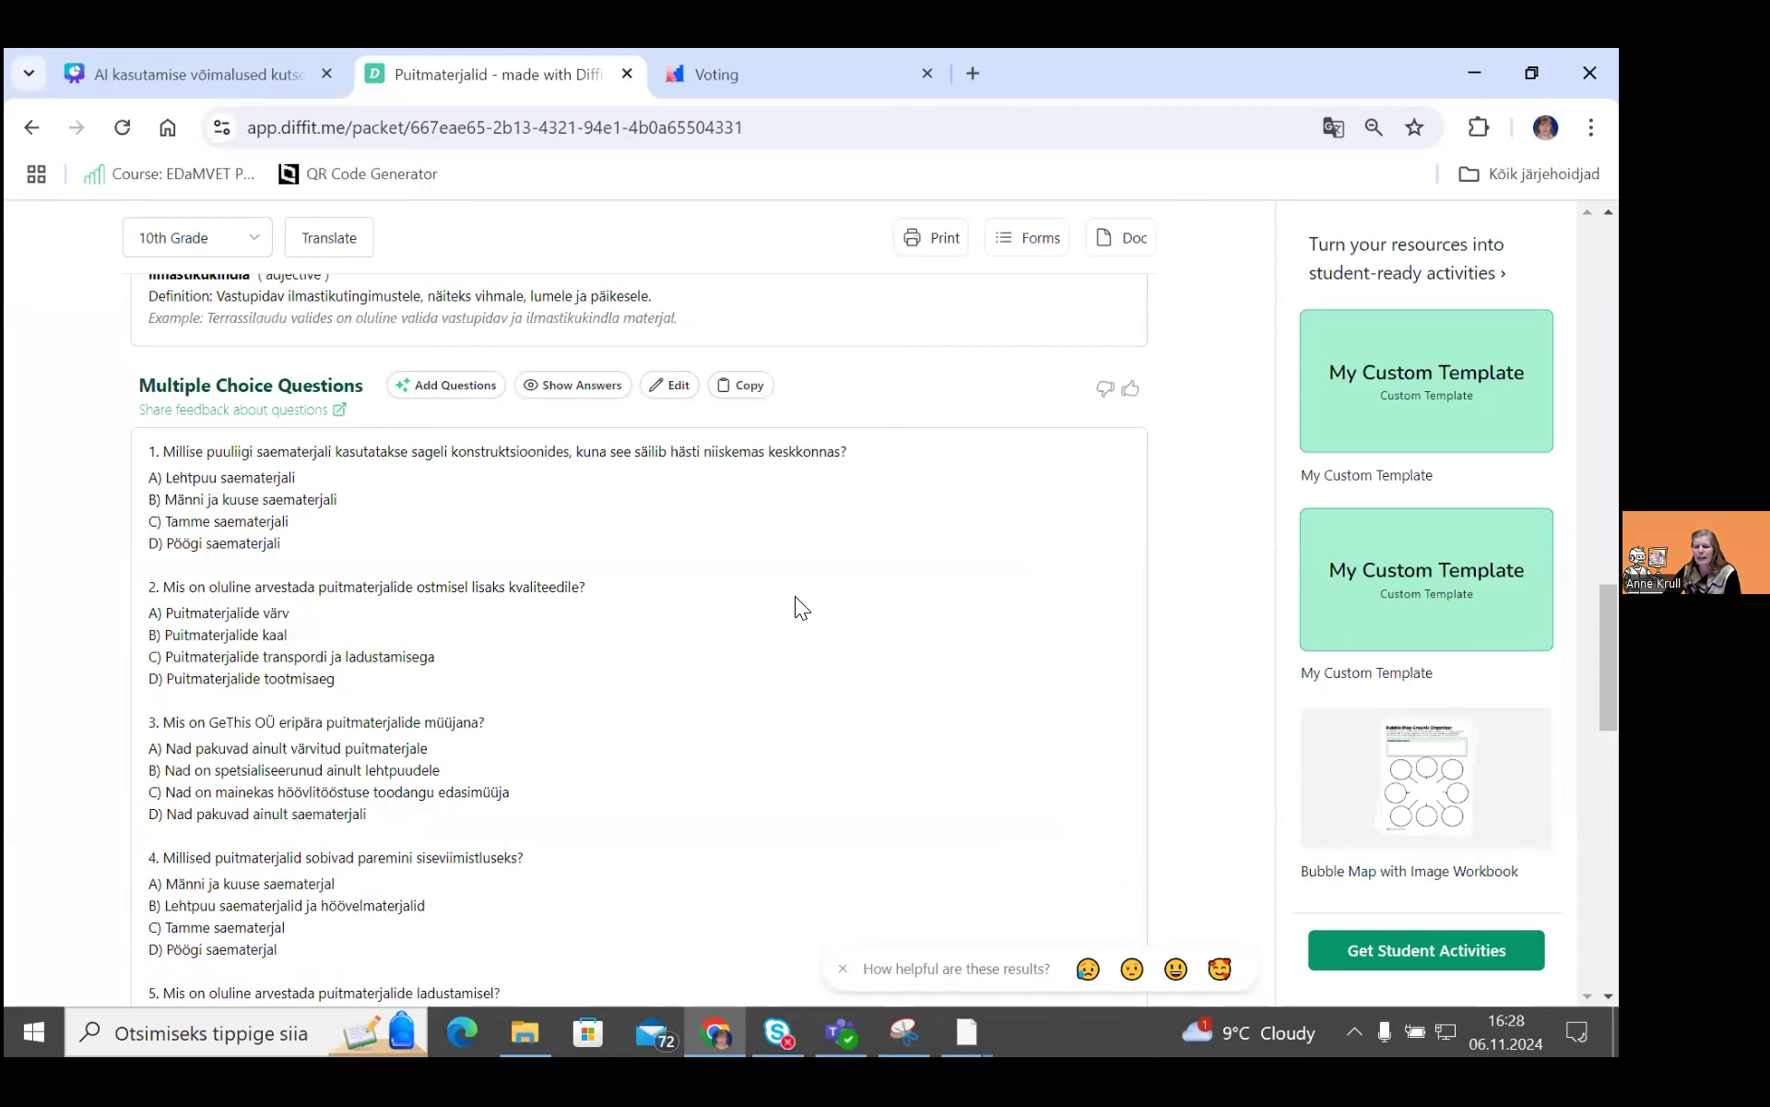
Step: Review the multiple choice questions with their answers shown, including in edit mode, and hide the answers again
scroll(795, 618, "down", 4)
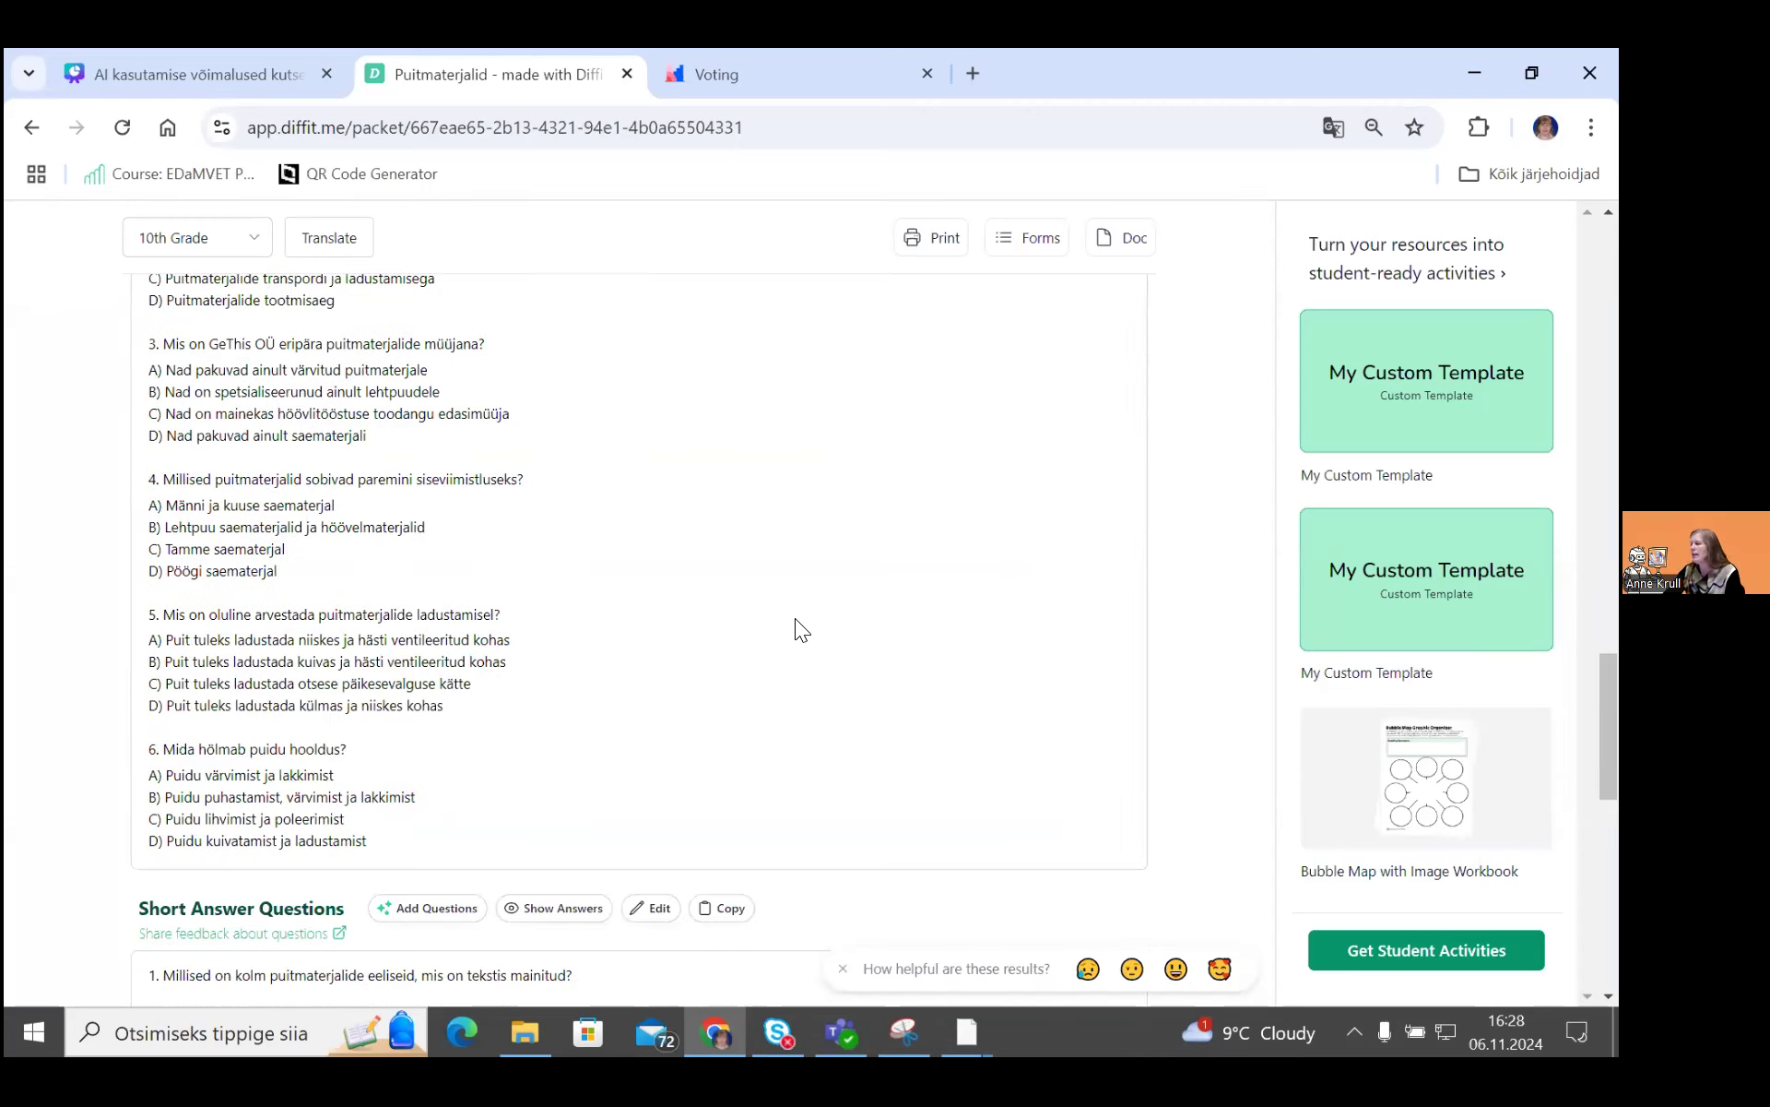
scroll(795, 642, "up", 5)
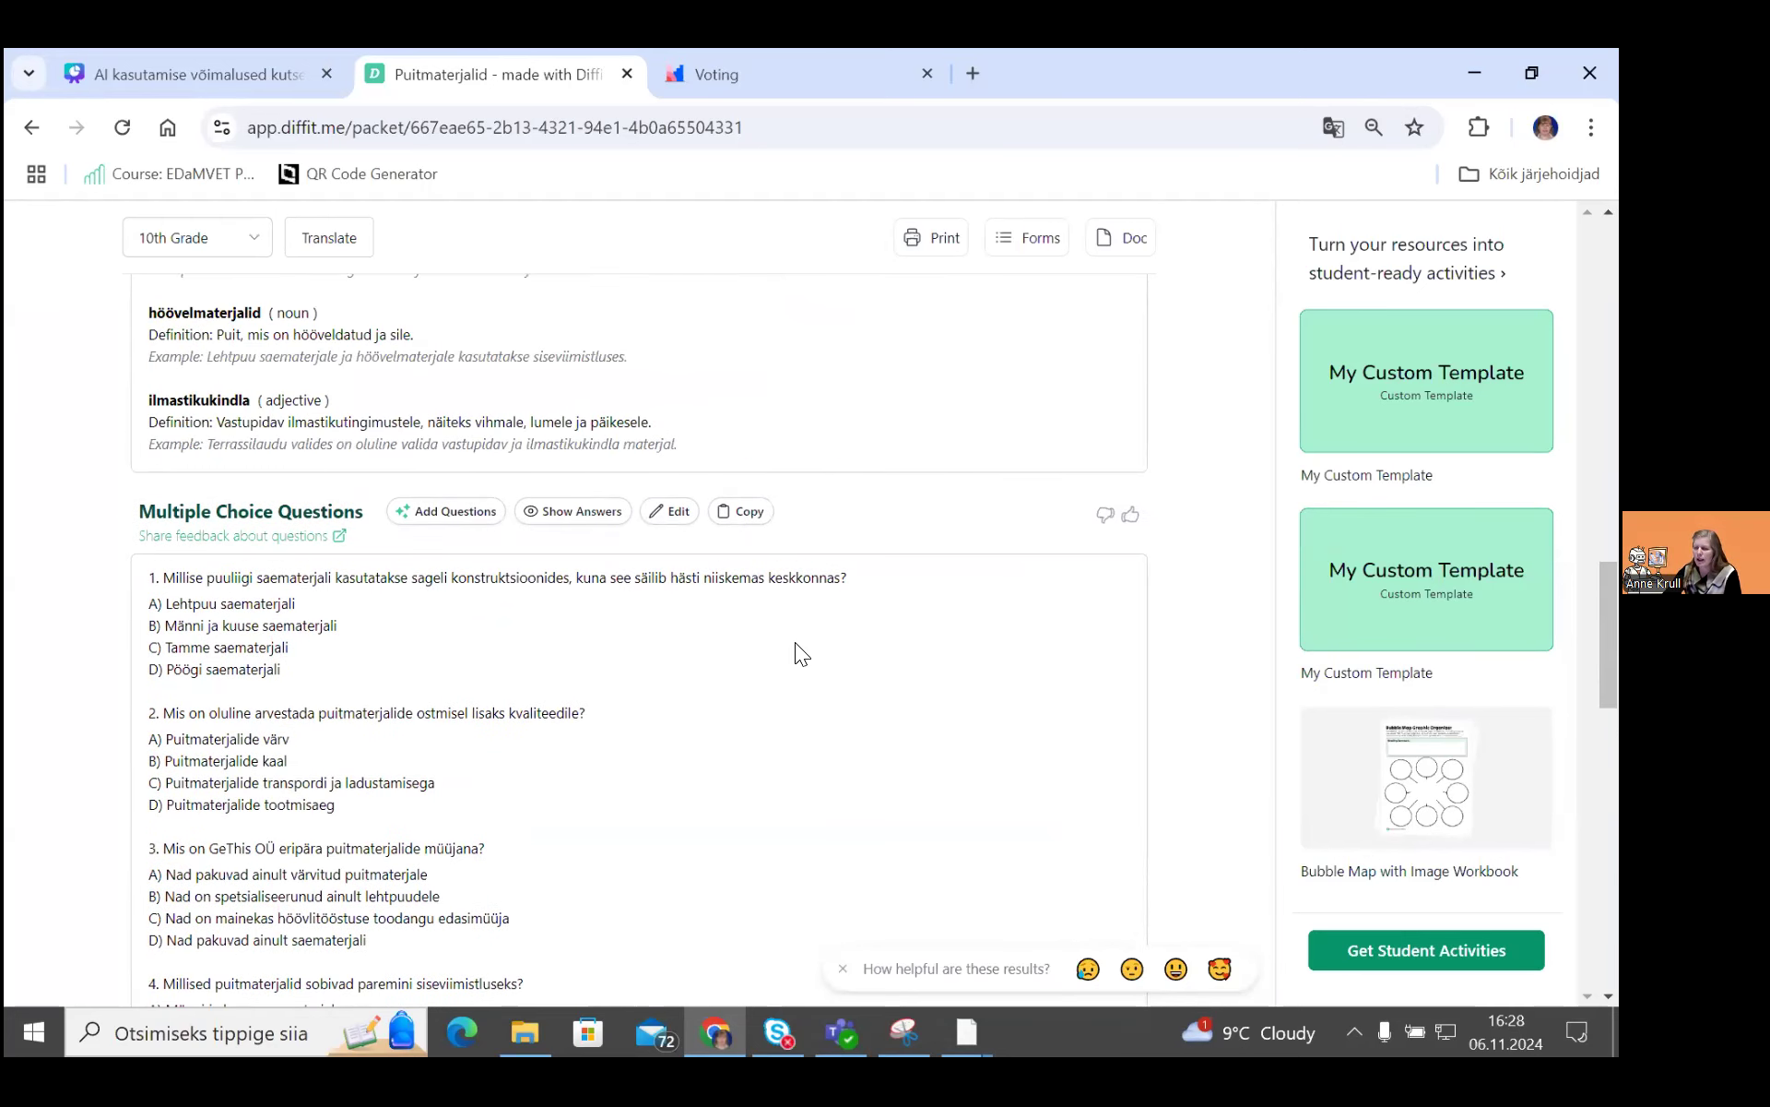
left_click(578, 512)
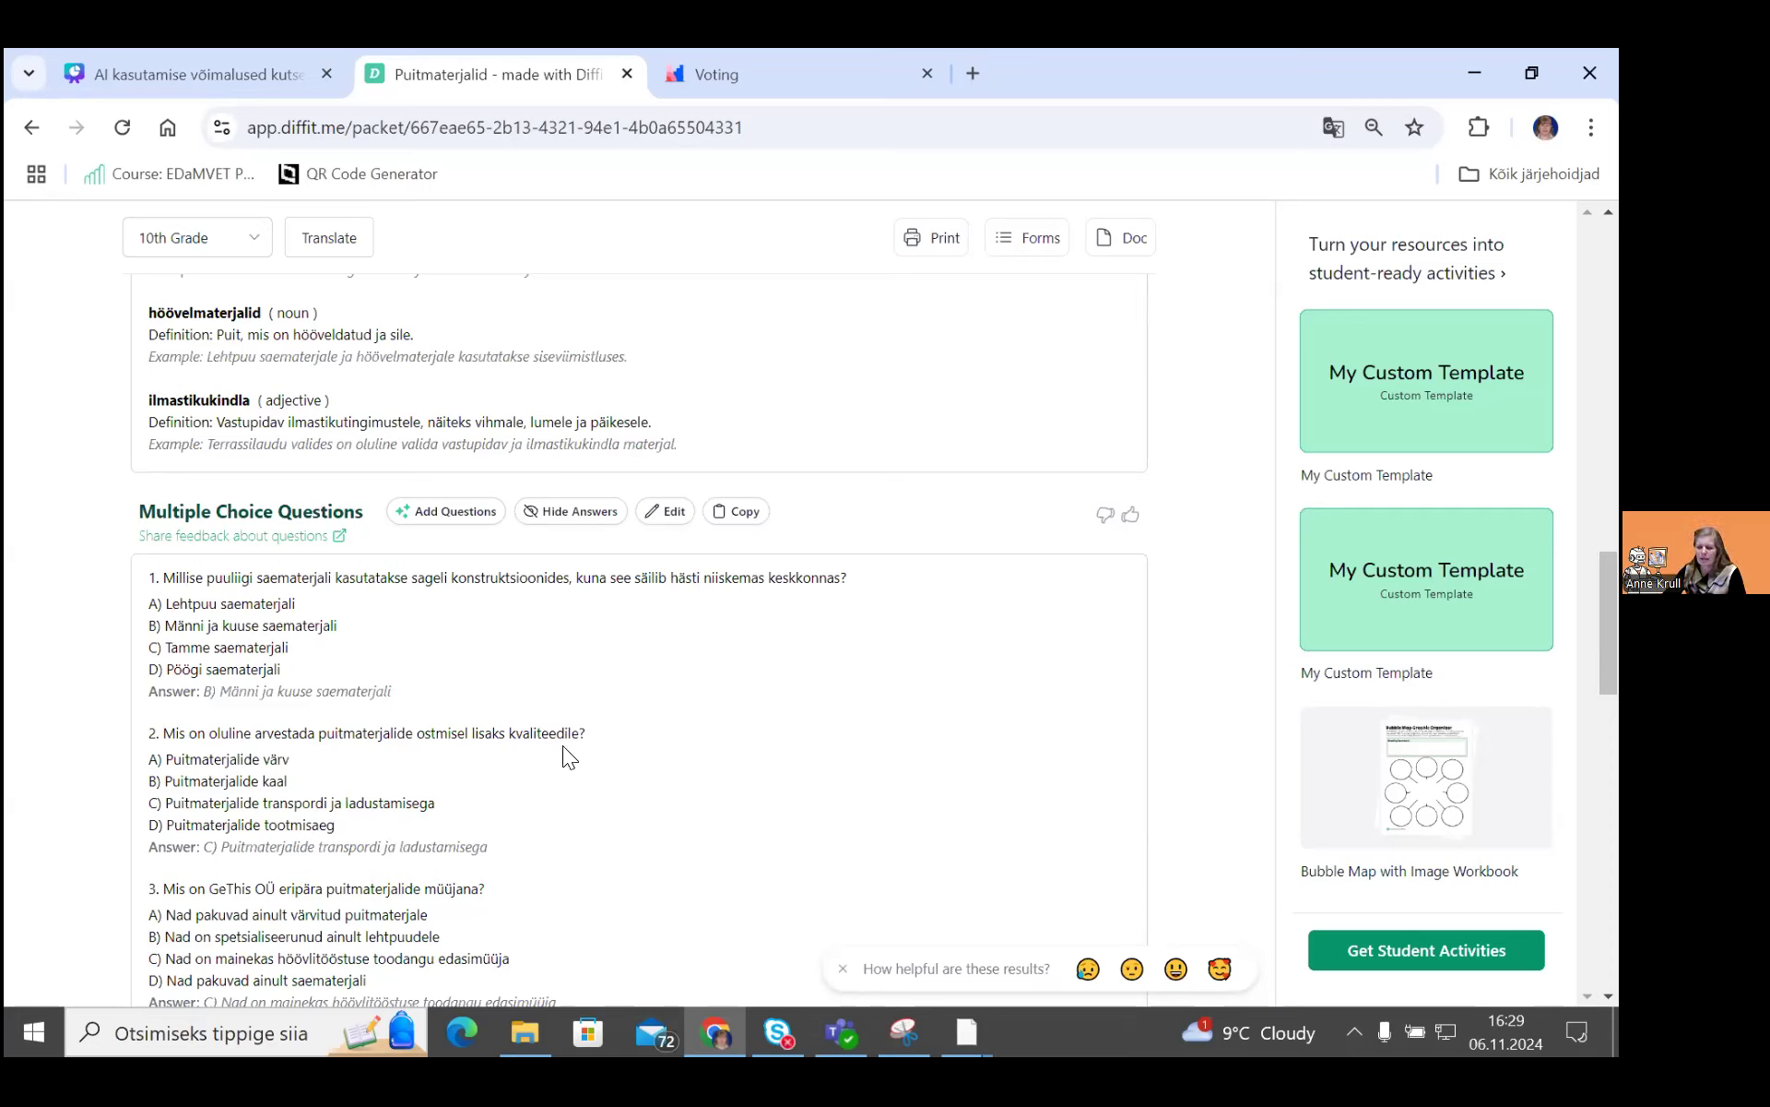
scroll(564, 789, "down", 1)
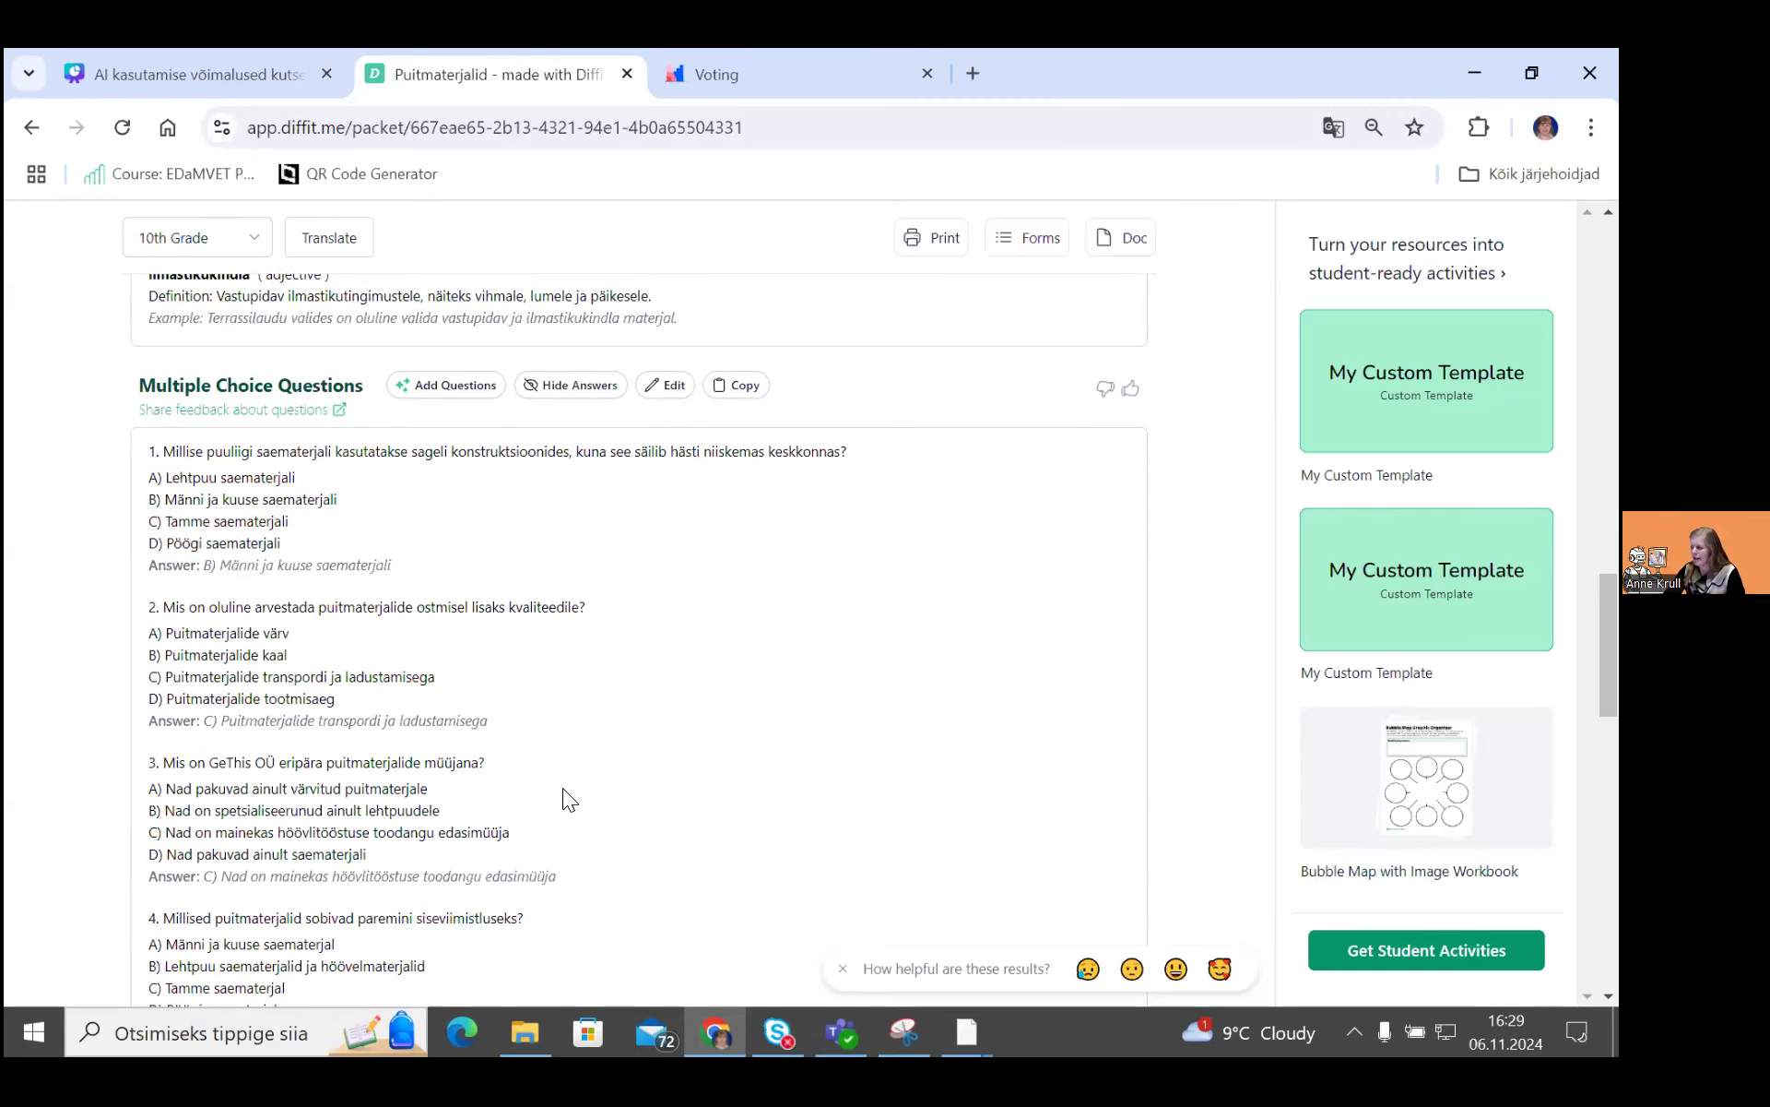
scroll(563, 789, "up", 1)
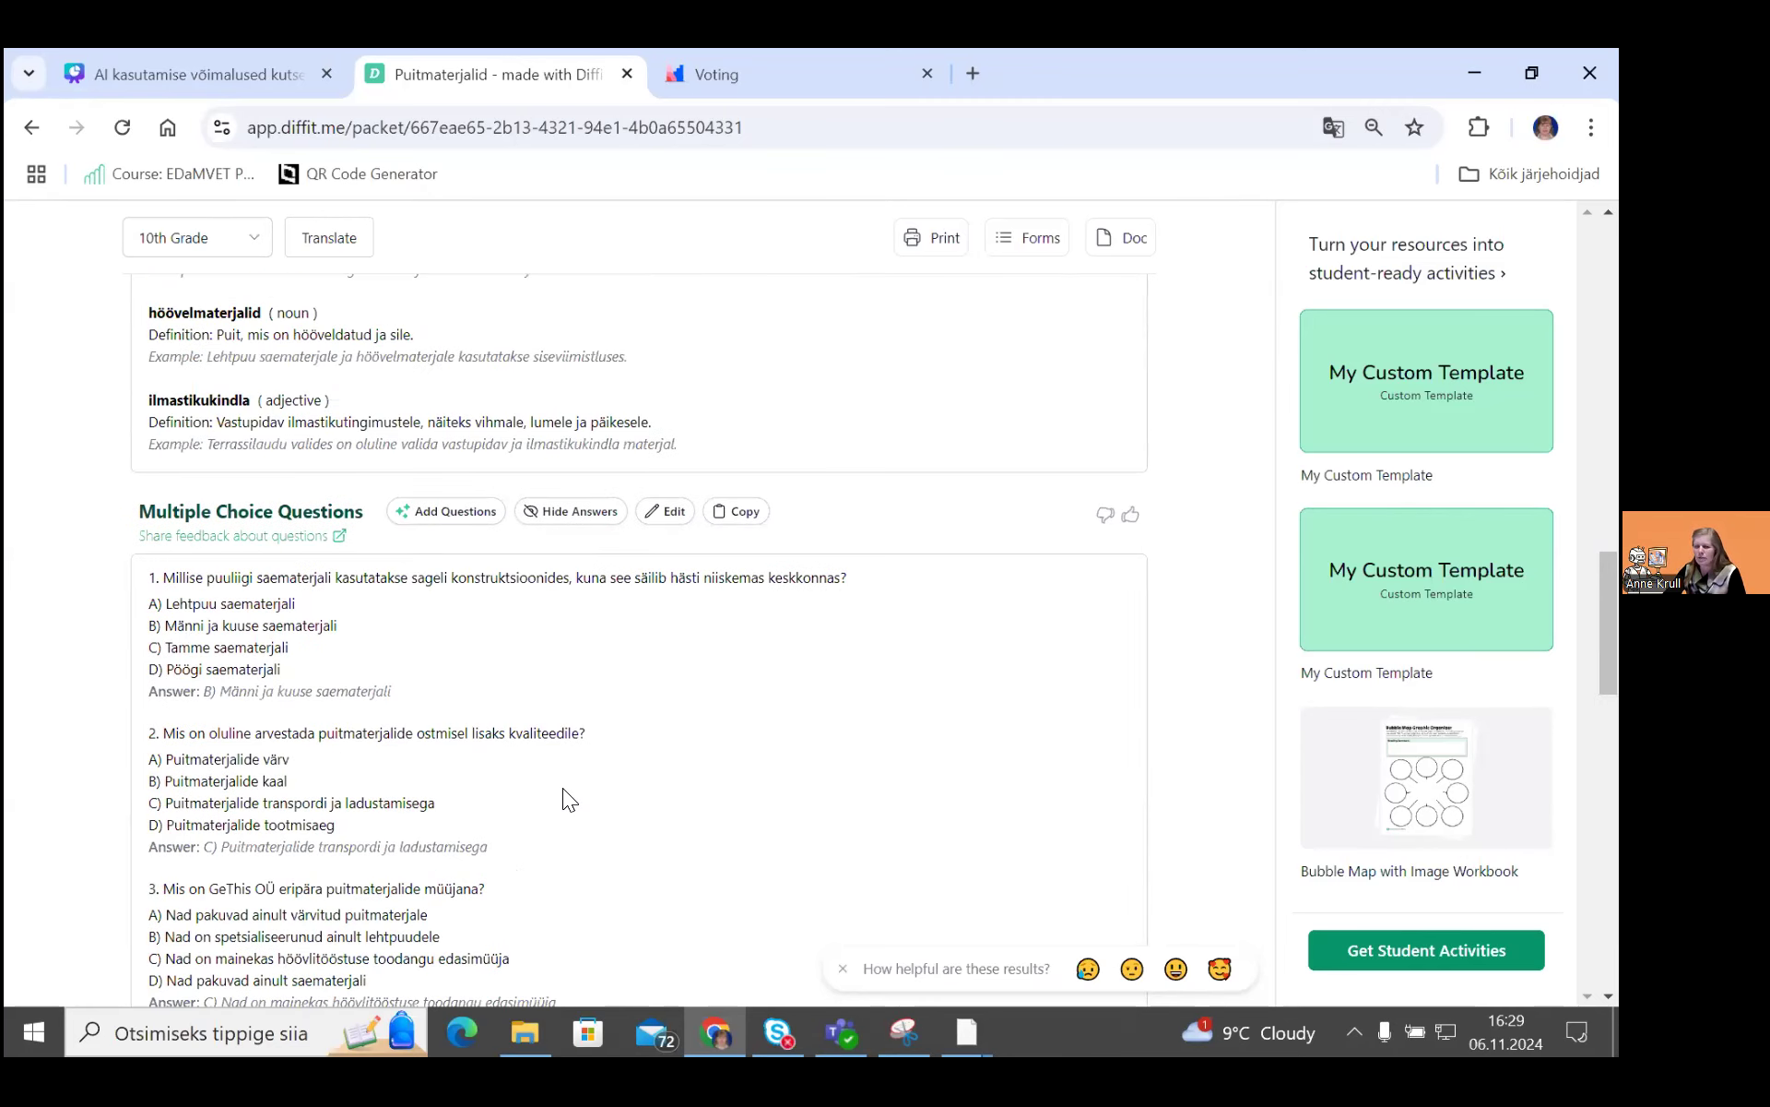
left_click(674, 513)
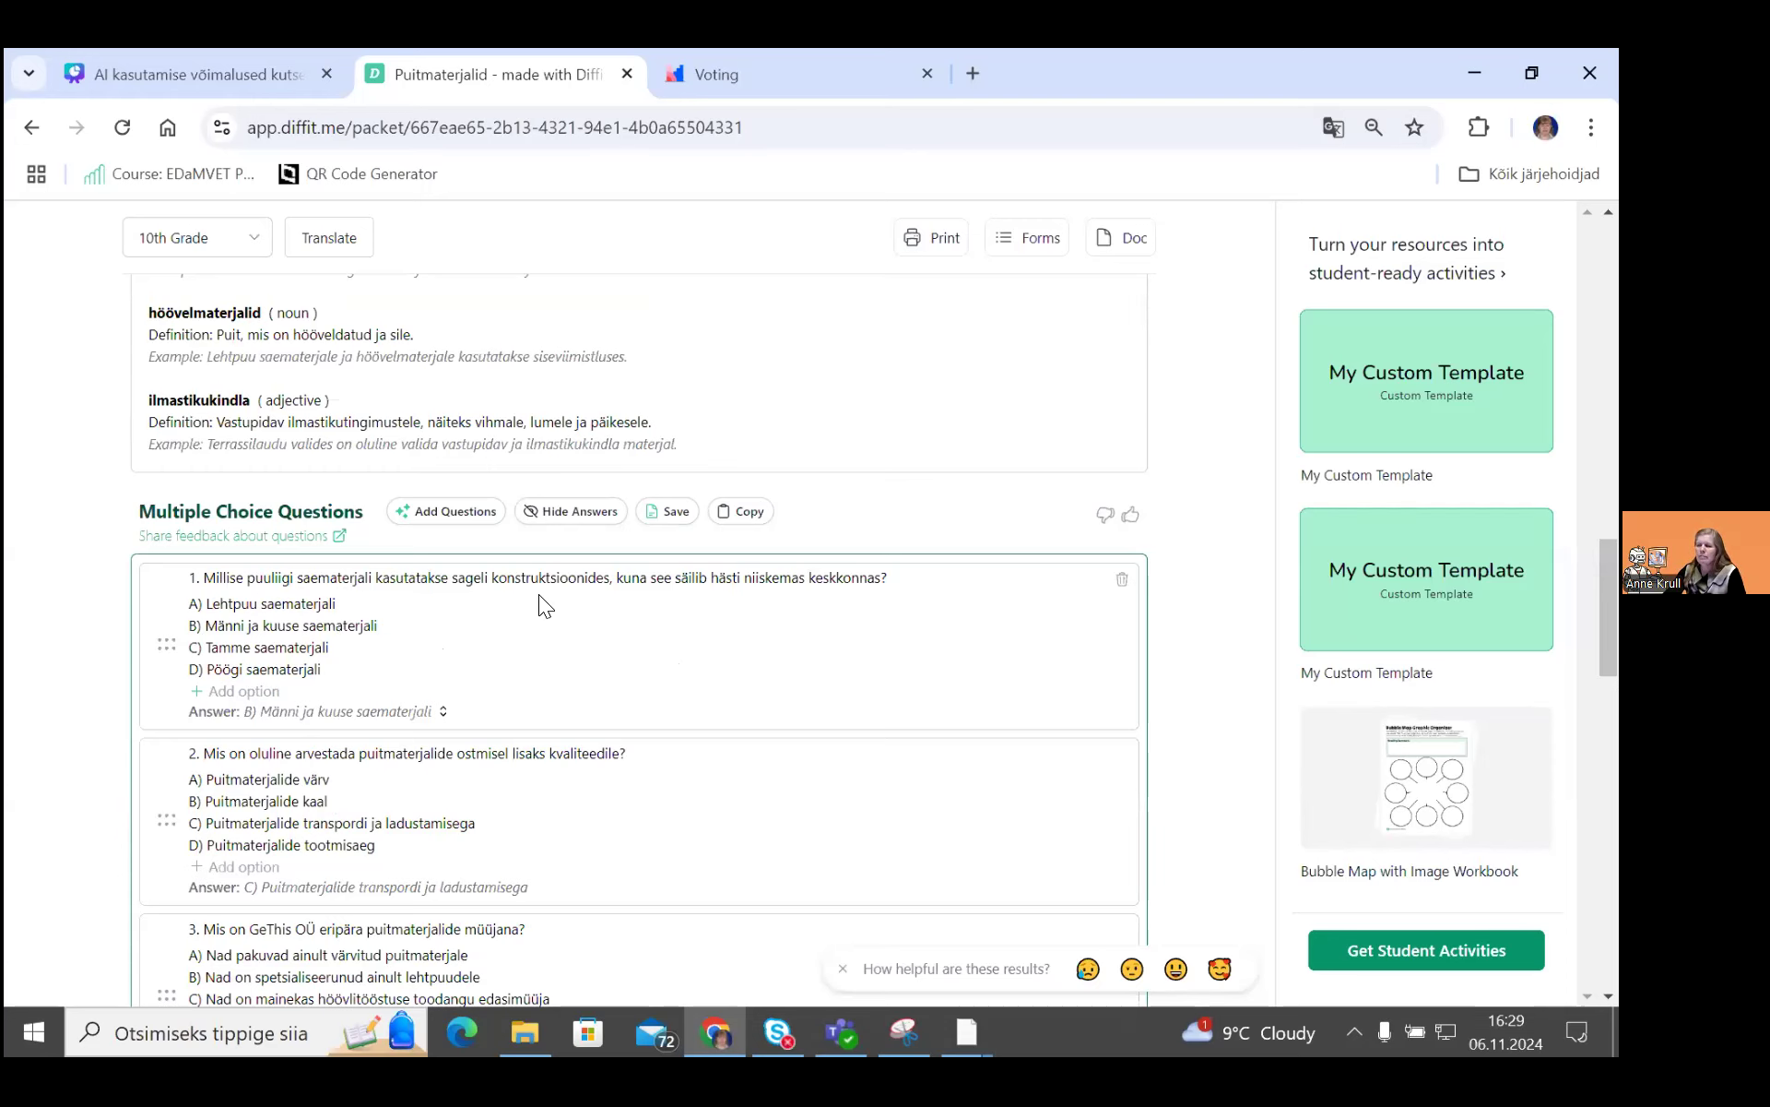
left_click(556, 512)
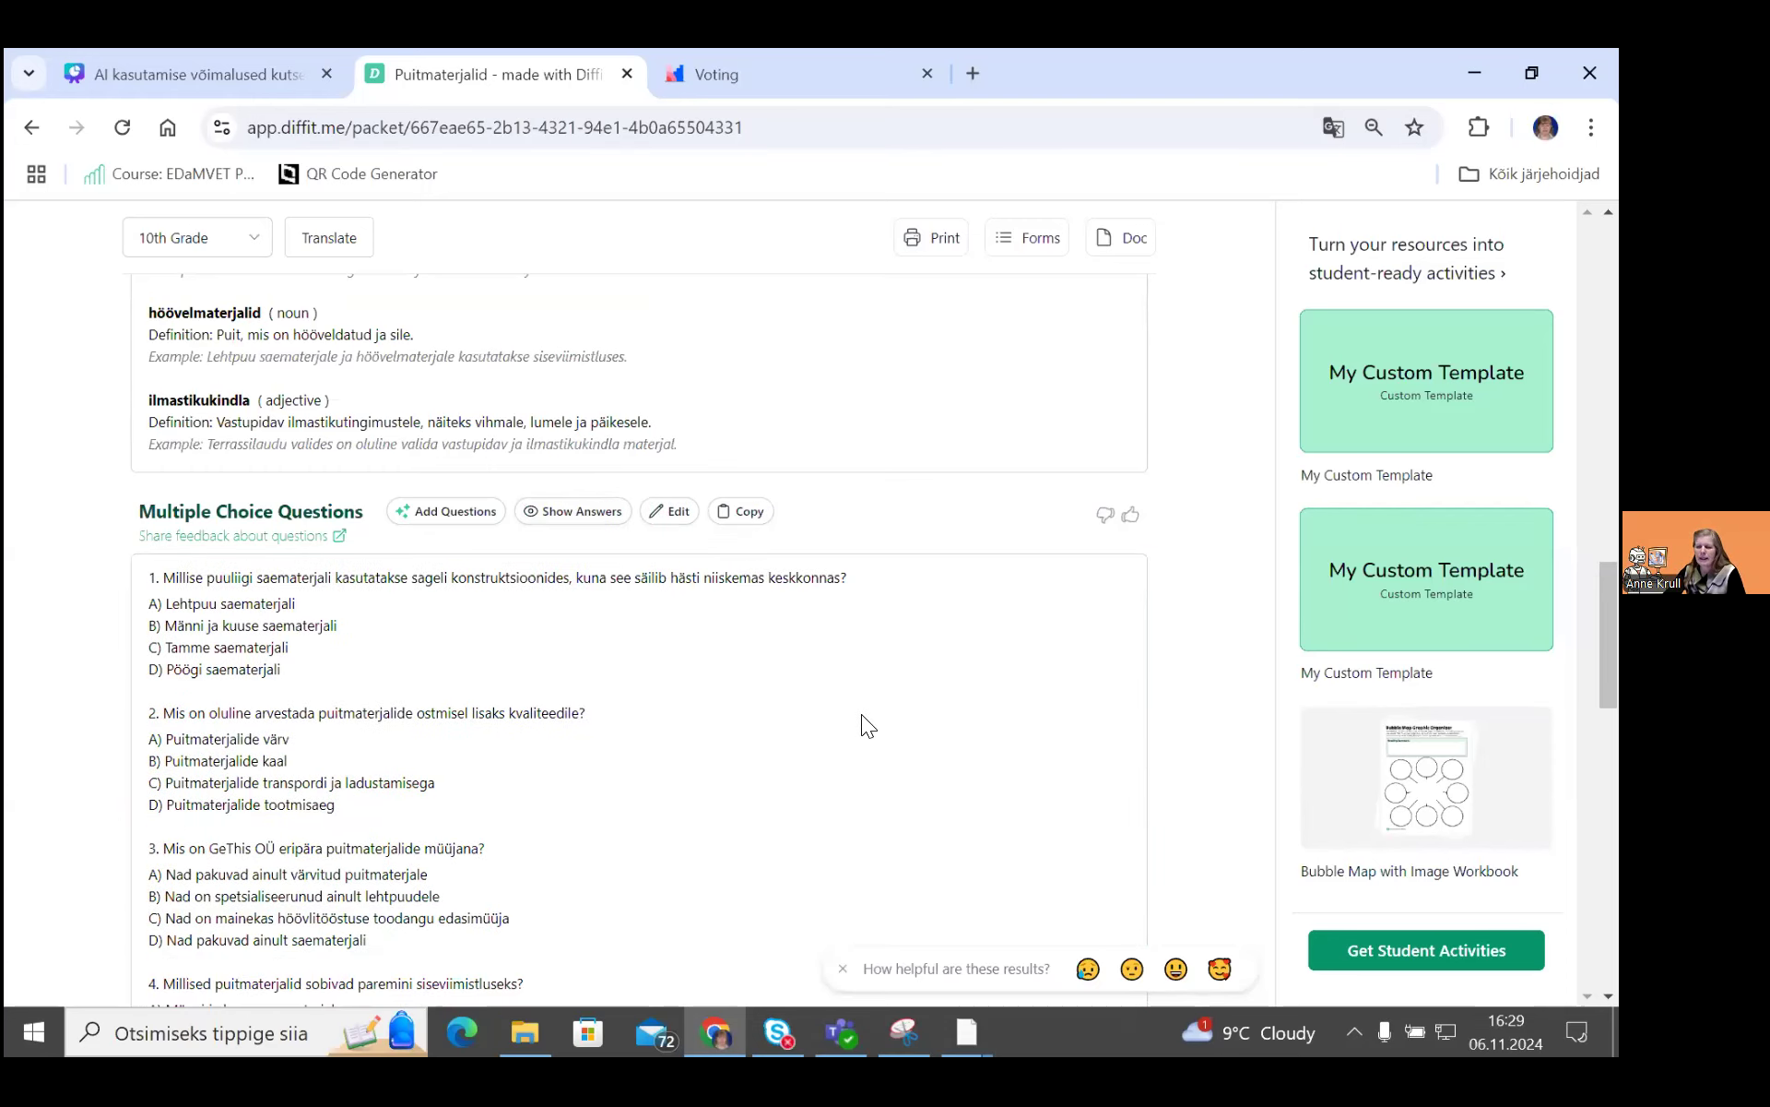
Step: Show the answers to the short answer questions and generate two more questions for standard CCSS.ELA-Literacy.RI.9-10.8
scroll(861, 714, "down", 10)
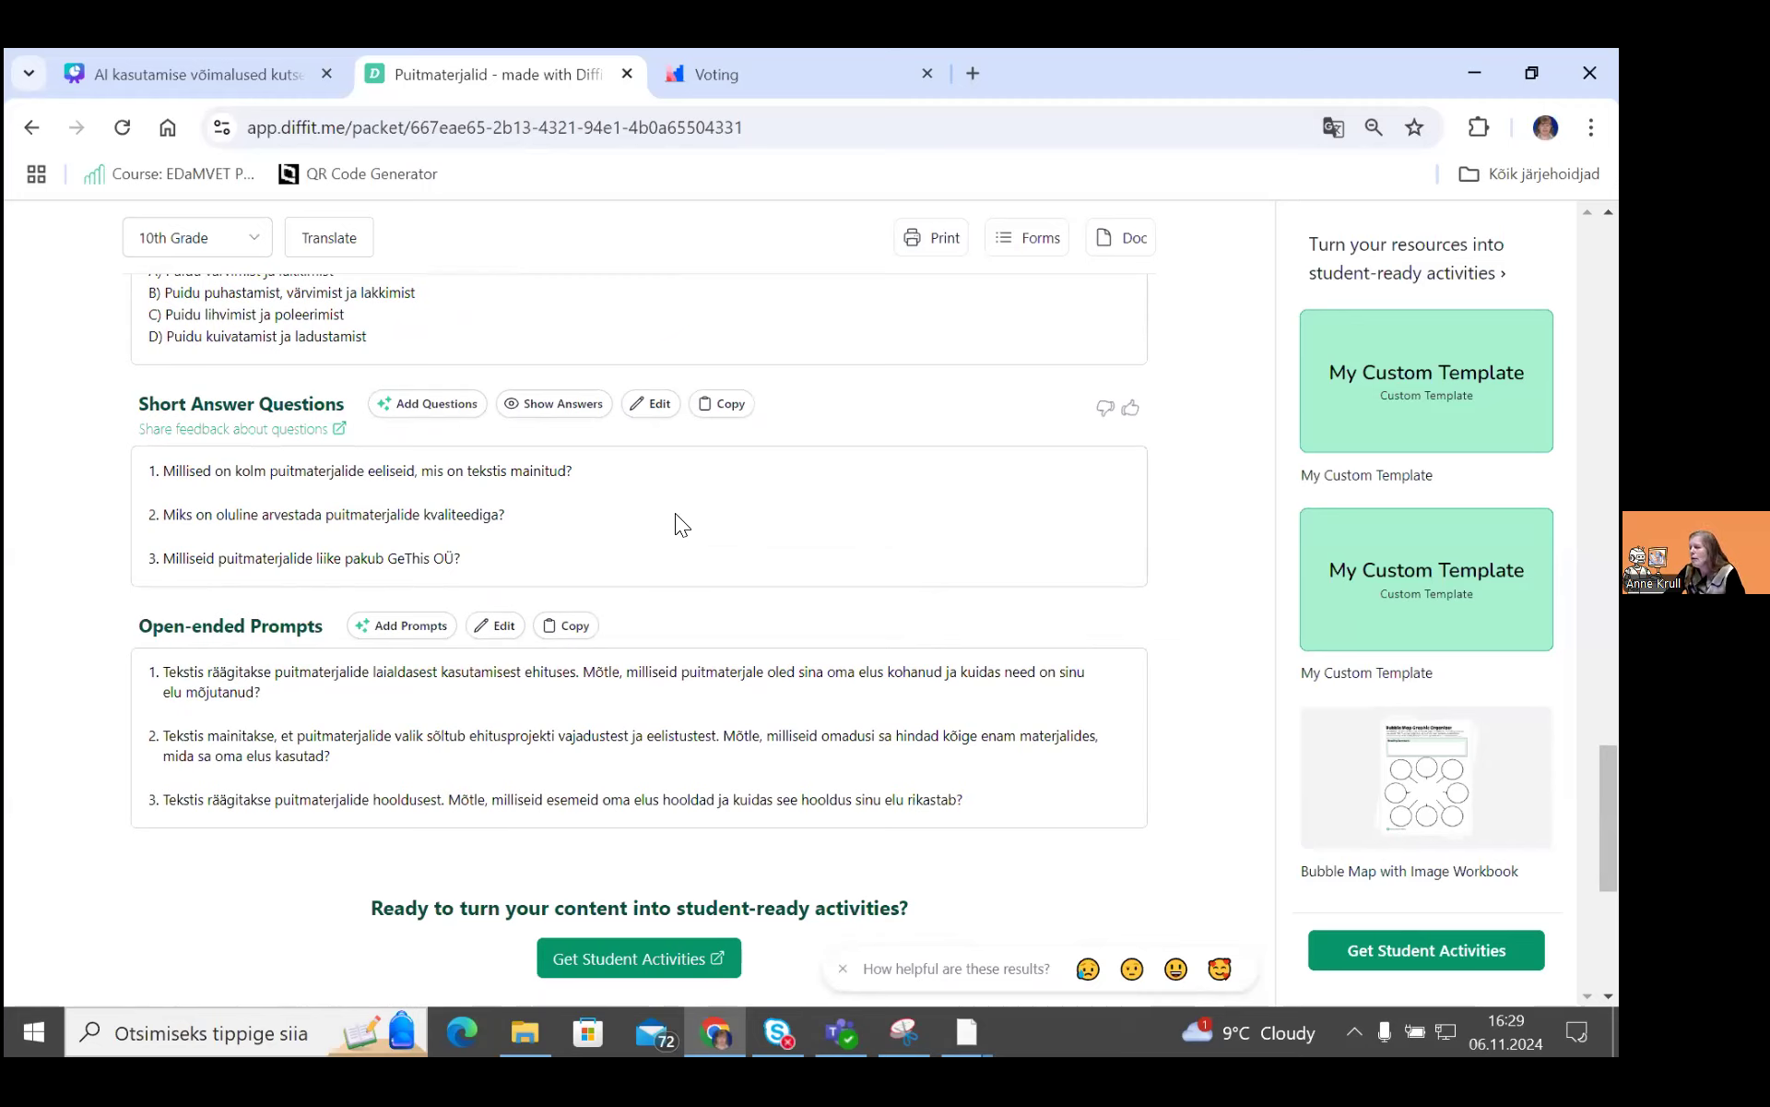
left_click(558, 404)
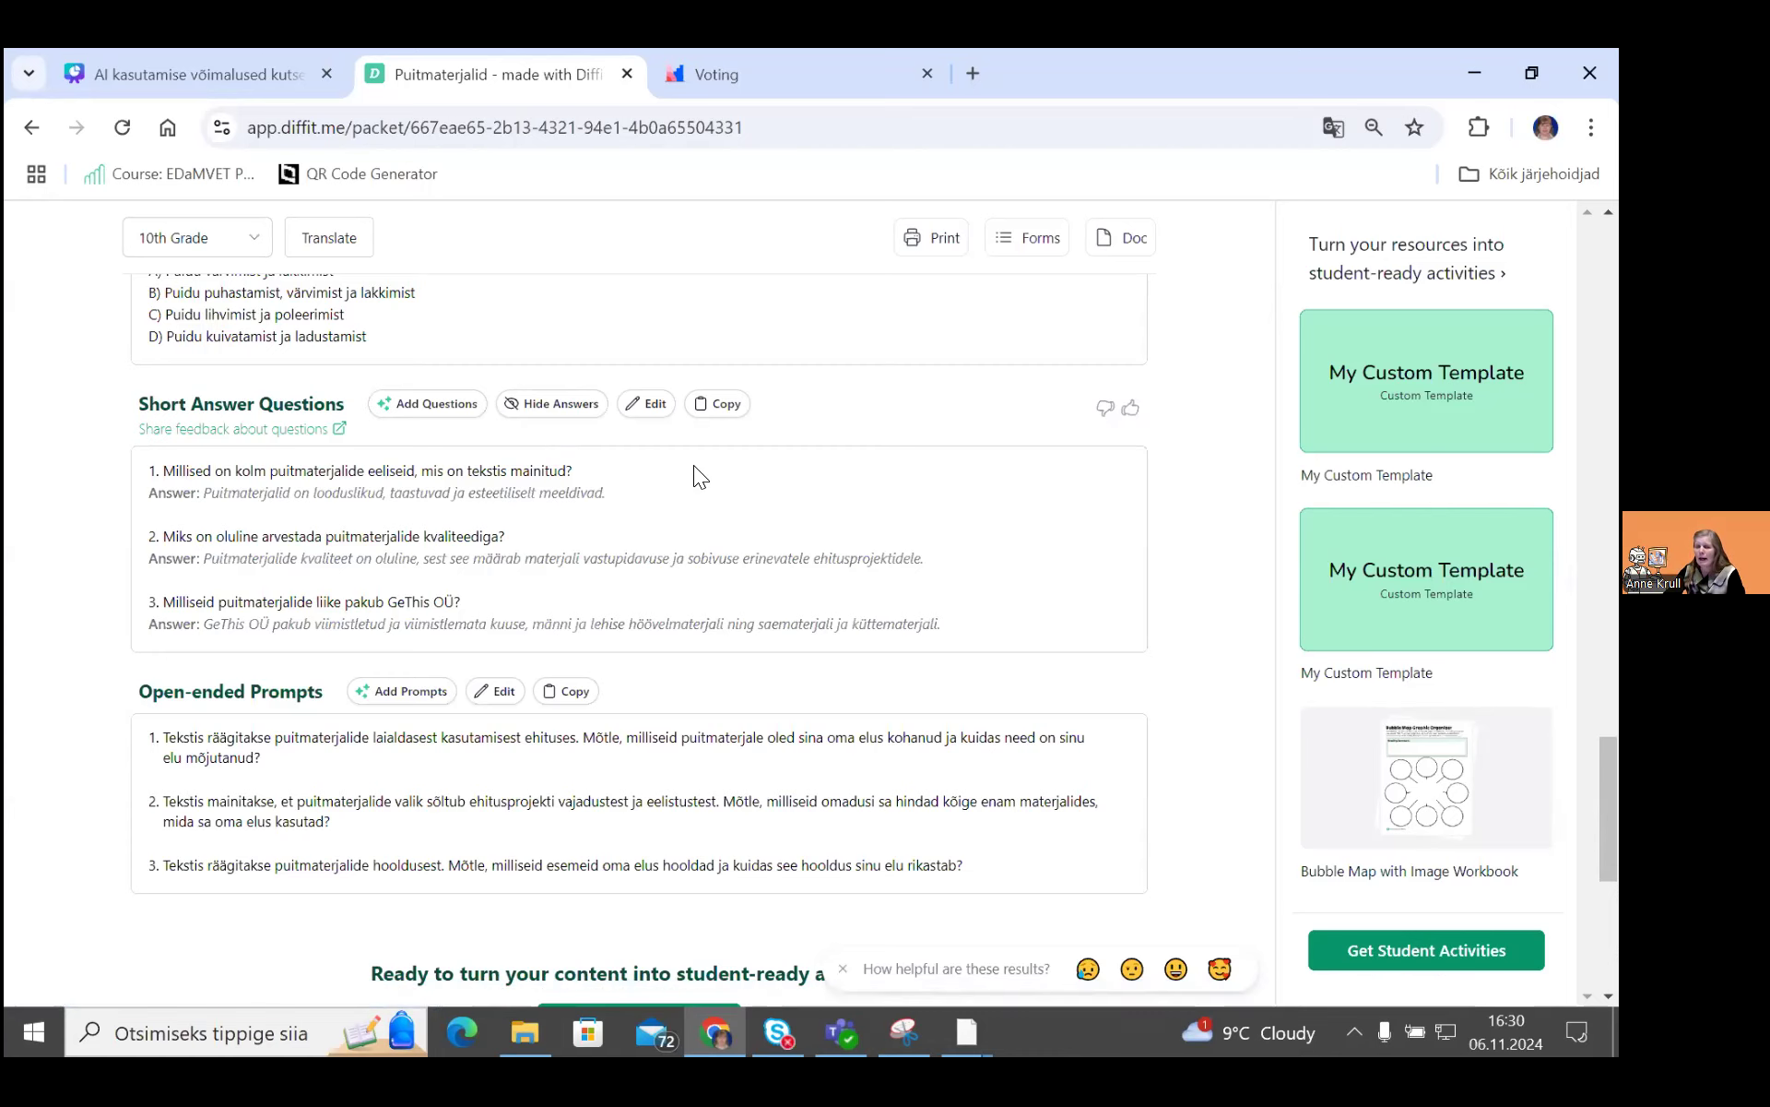
left_click(437, 406)
scroll(1037, 773, "down", 3)
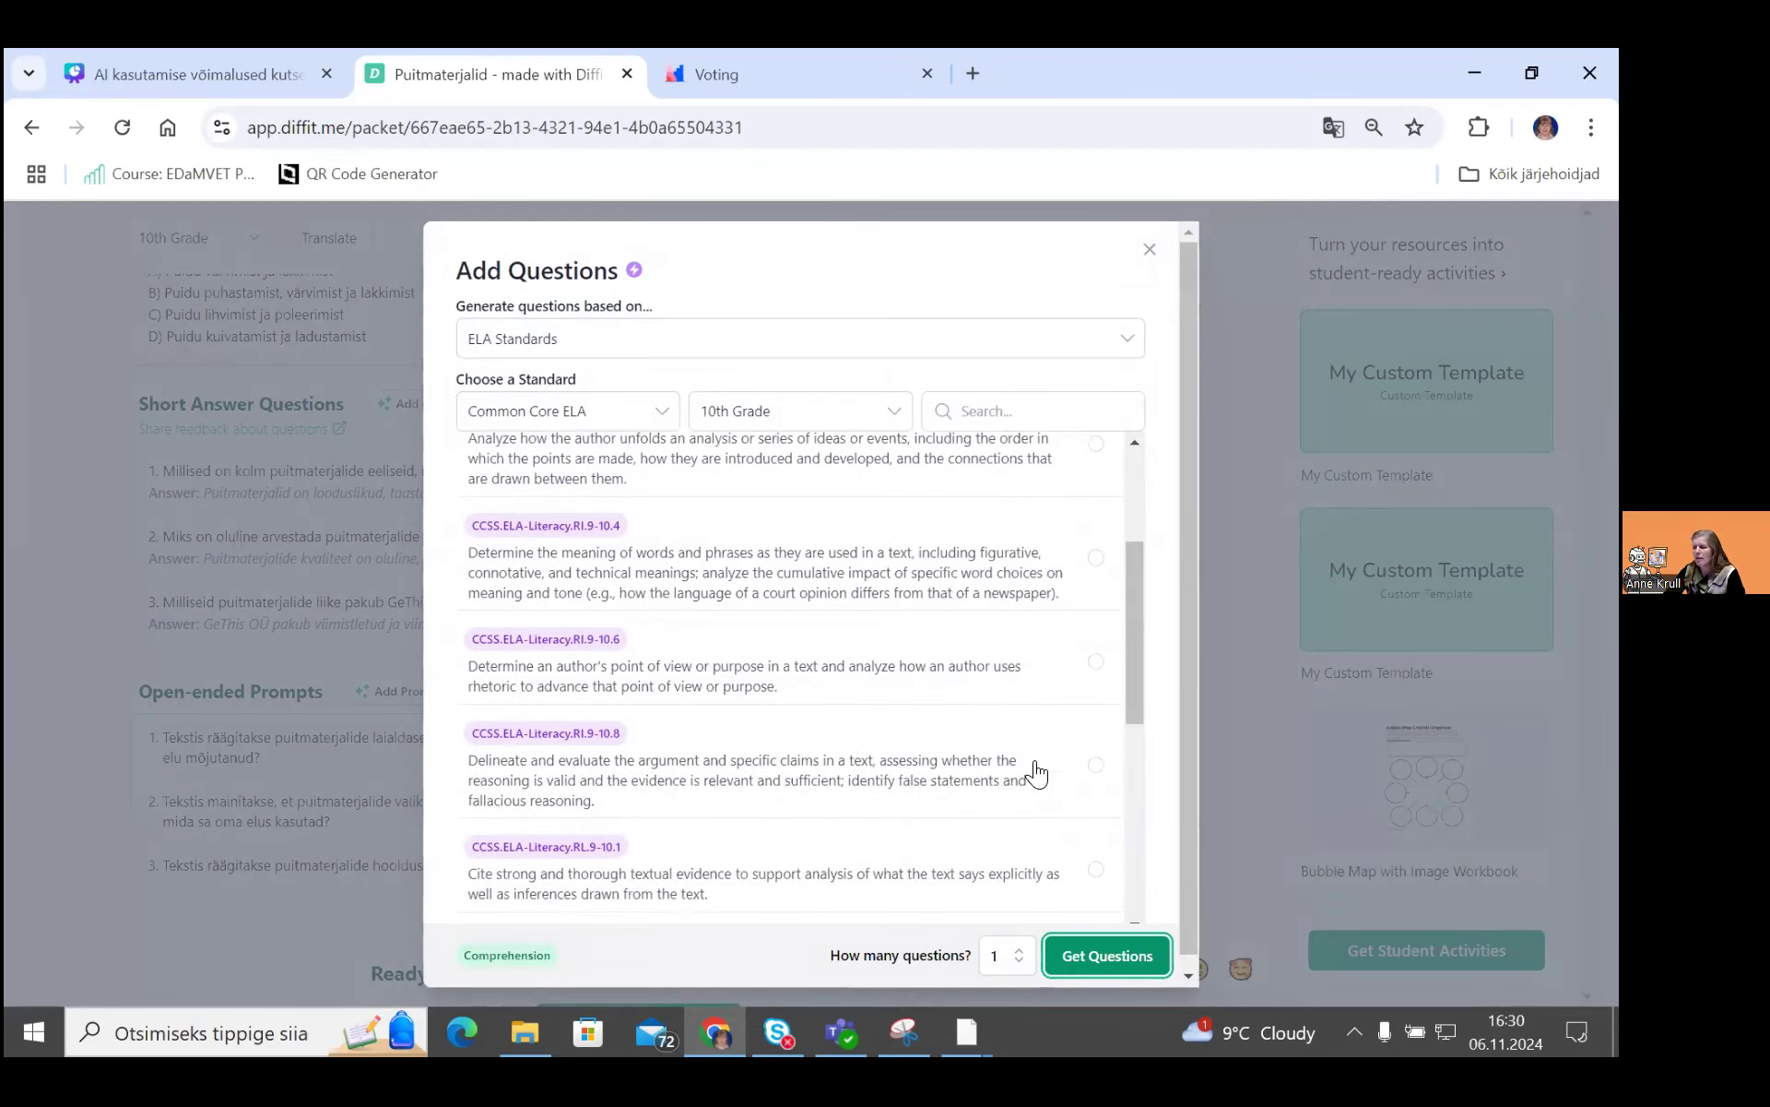
left_click(1097, 764)
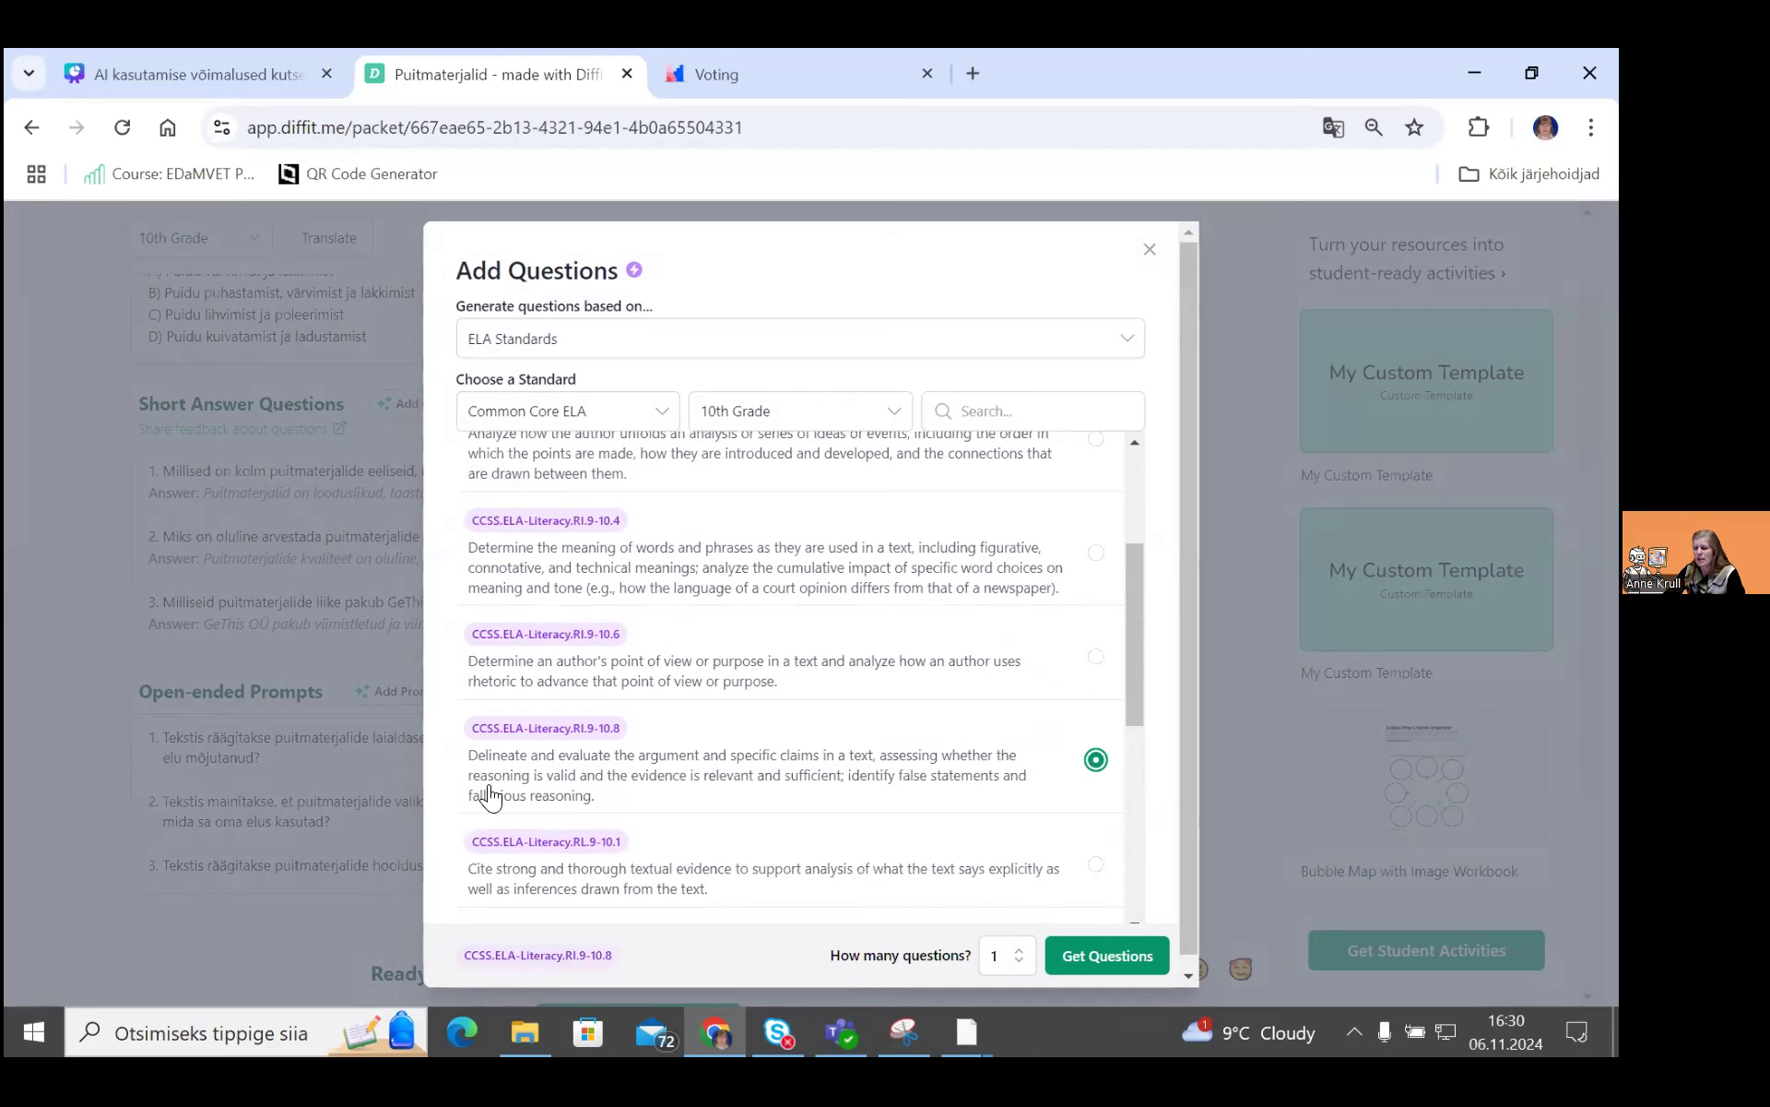
scroll(715, 791, "down", 1)
left_click(1016, 953)
left_click(998, 798)
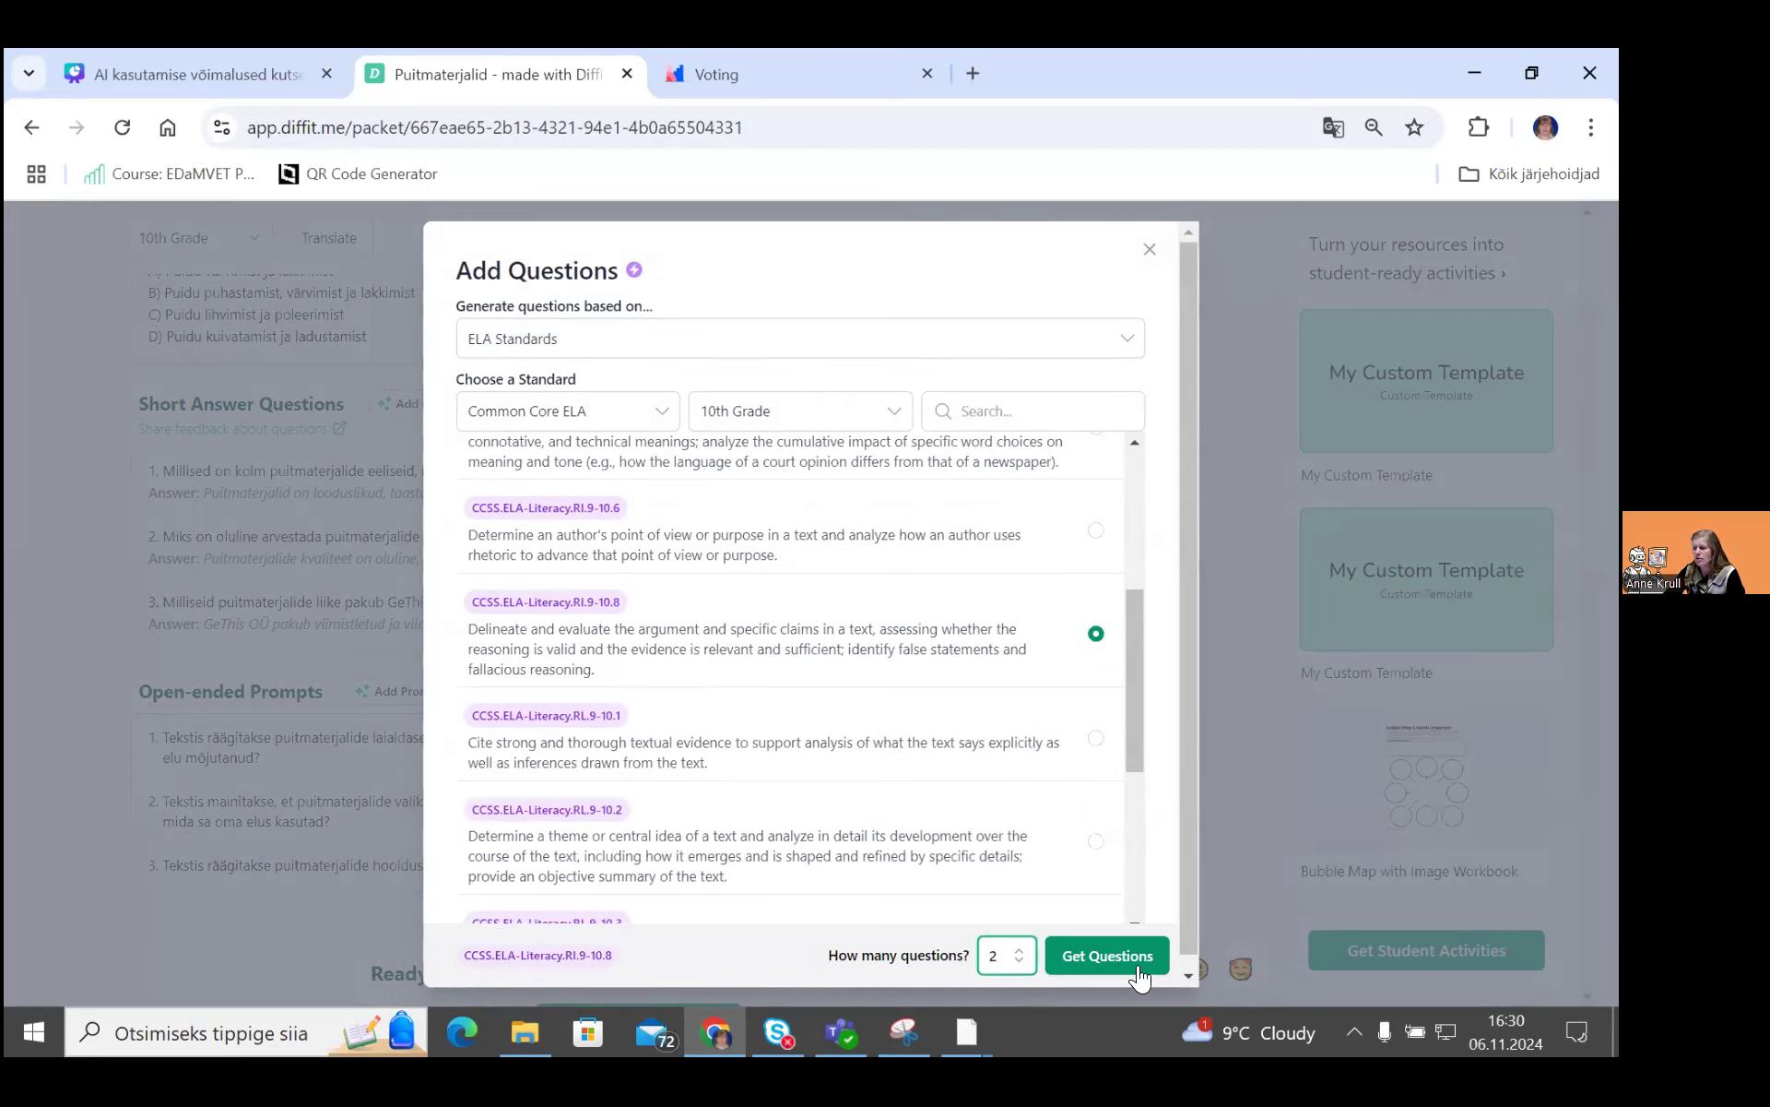
left_click(1101, 955)
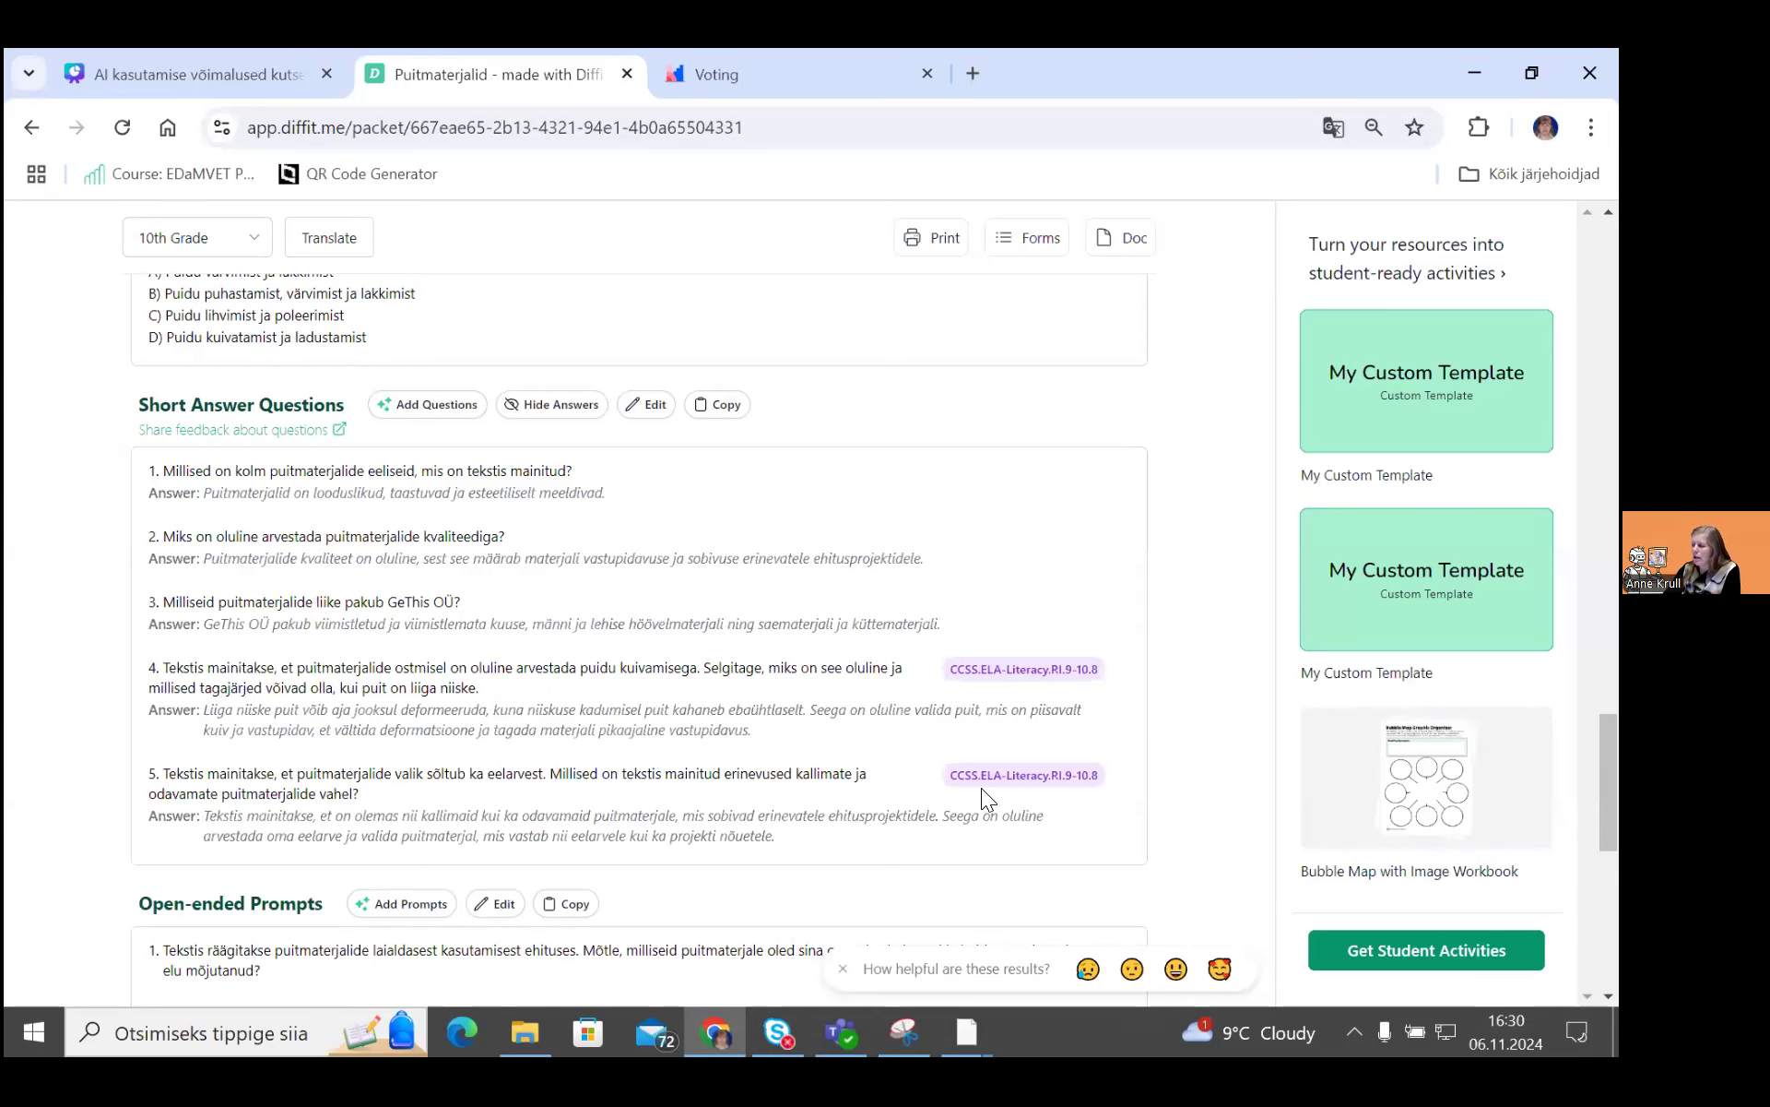
Step: Look over the open-ended prompts and the student activities section, and return to the beginning of the Puitmaterjalid resource
scroll(804, 756, "down", 4)
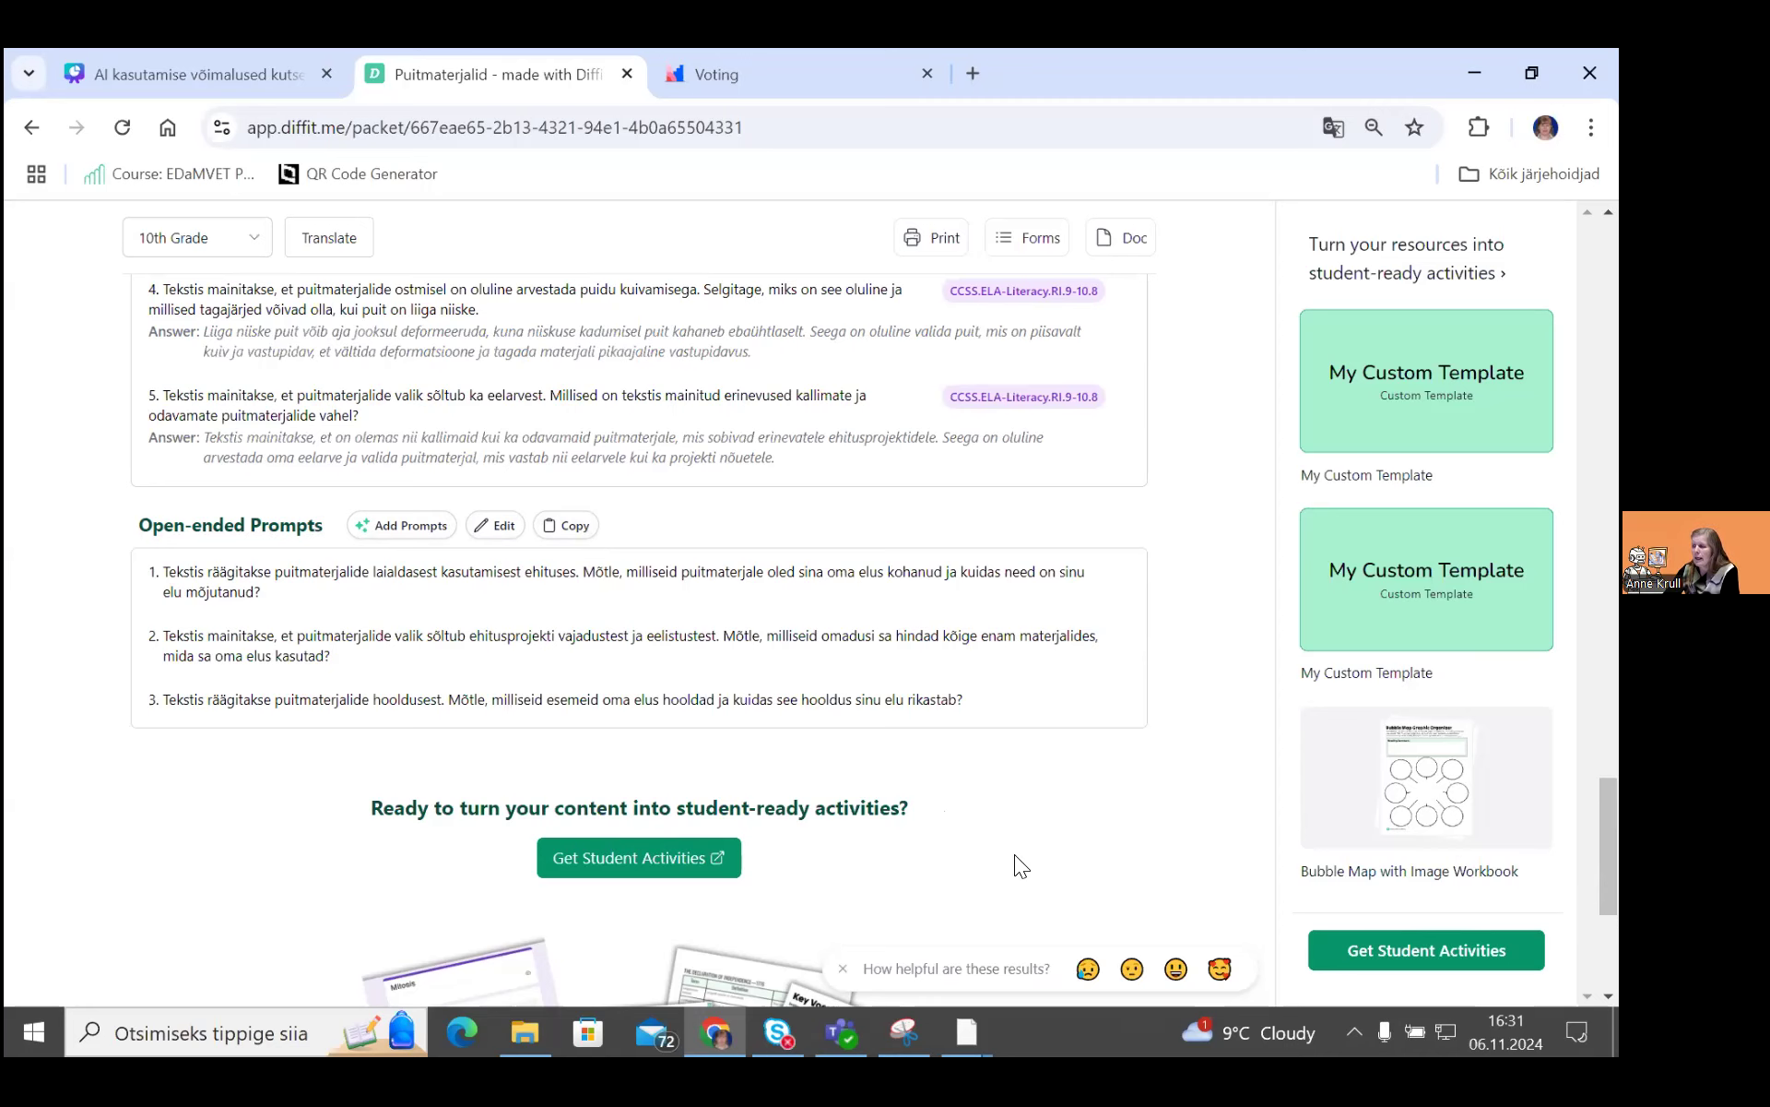
scroll(1015, 857, "down", 5)
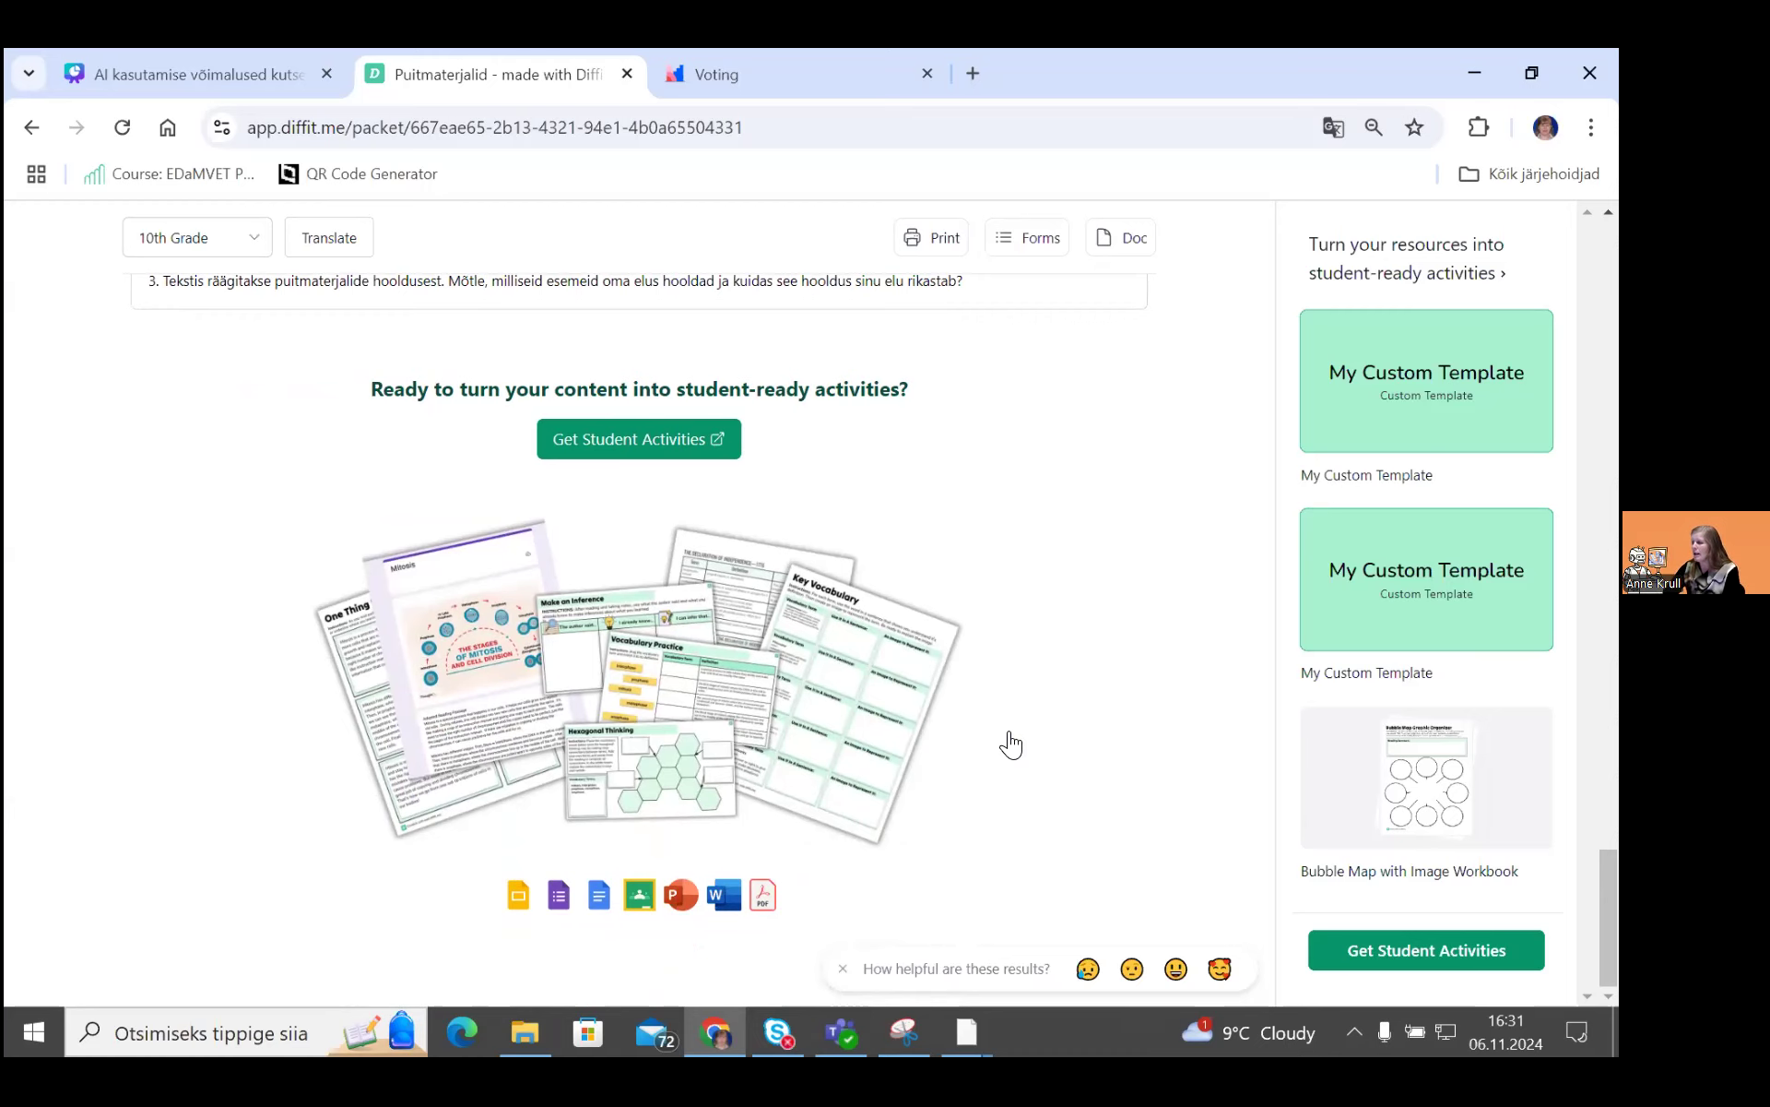
scroll(1011, 744, "up", 15)
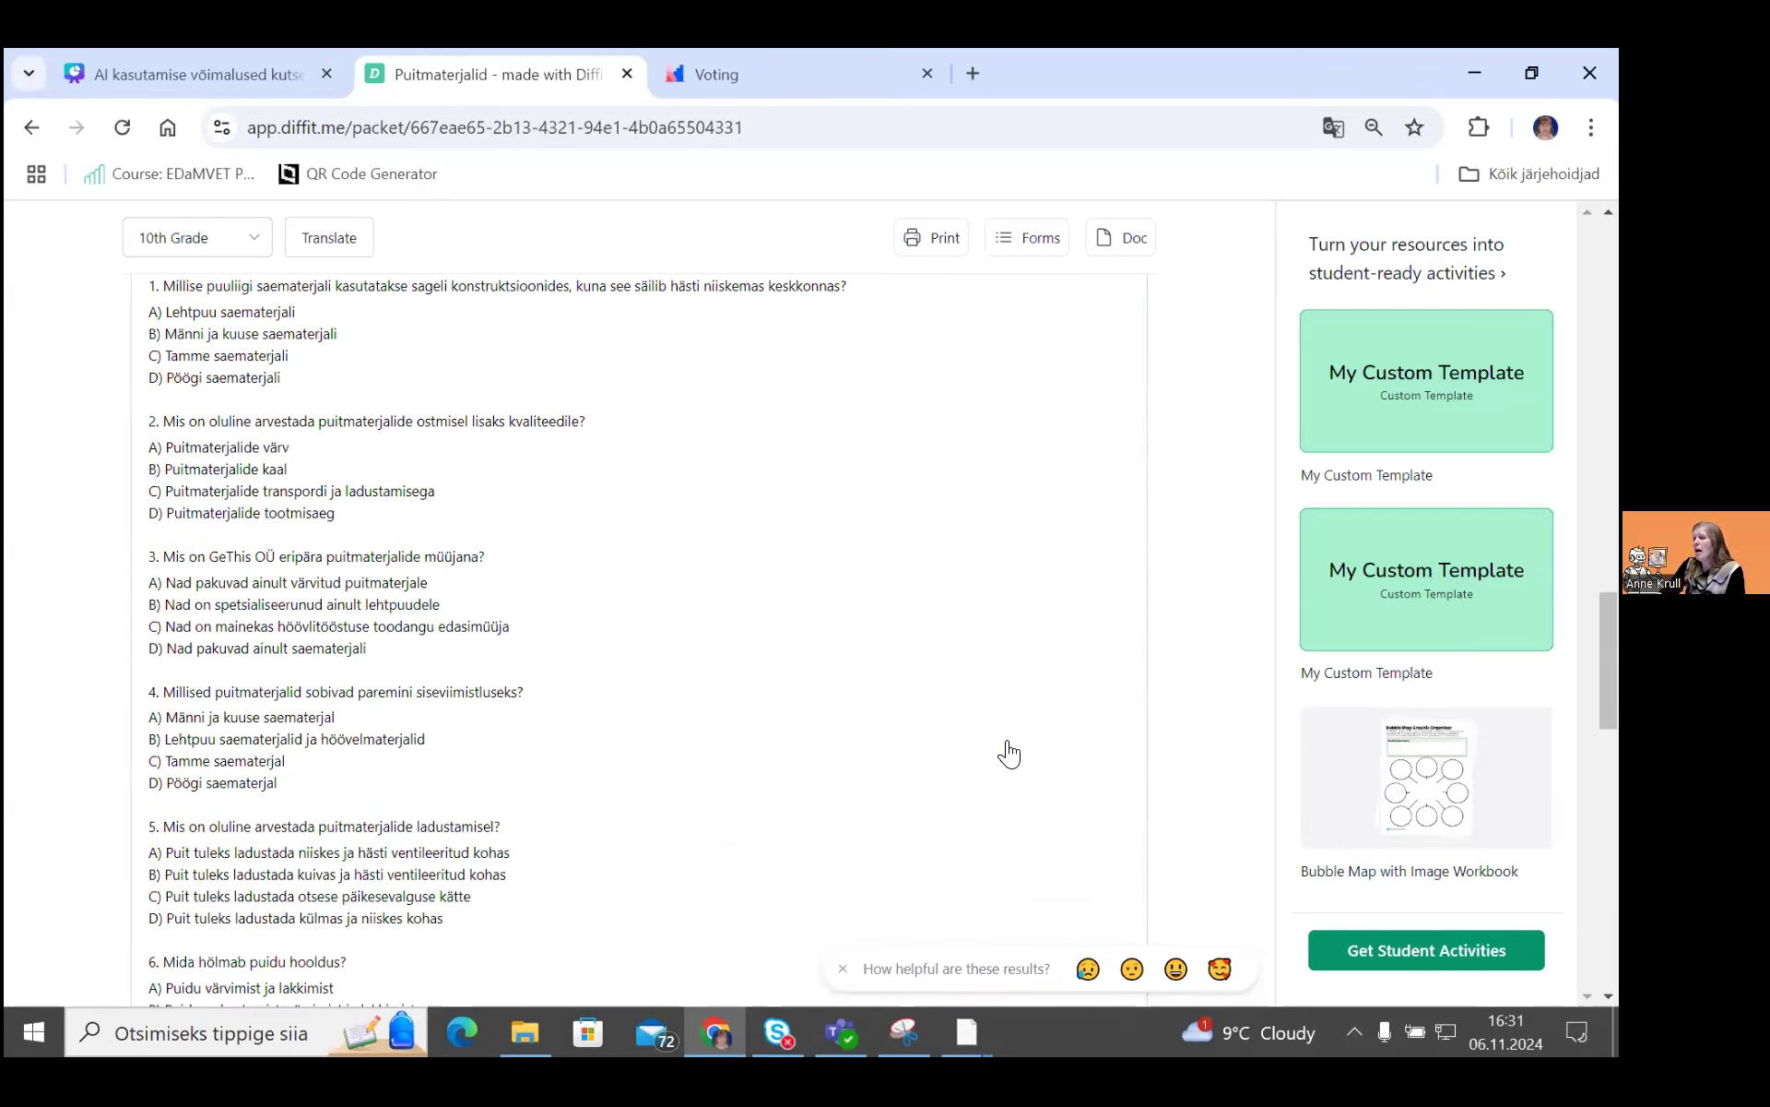
scroll(1005, 671, "up", 20)
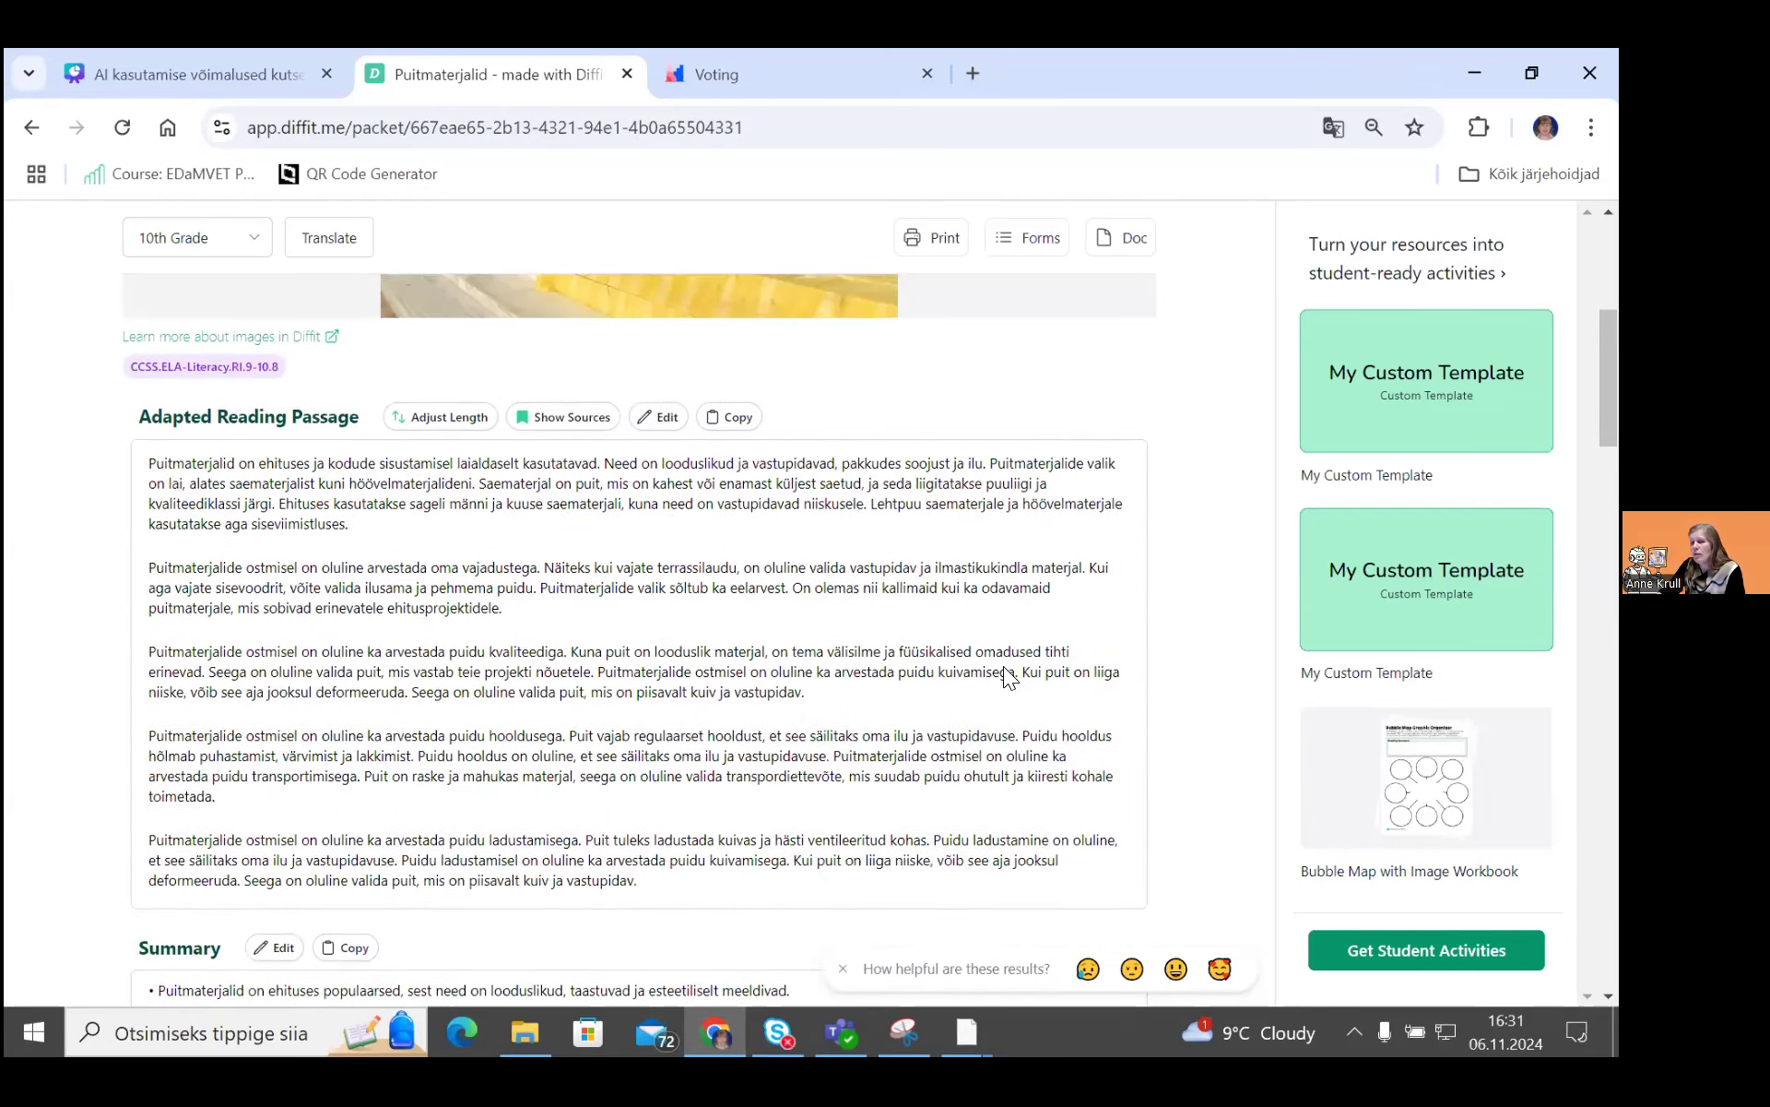
scroll(1008, 677, "up", 6)
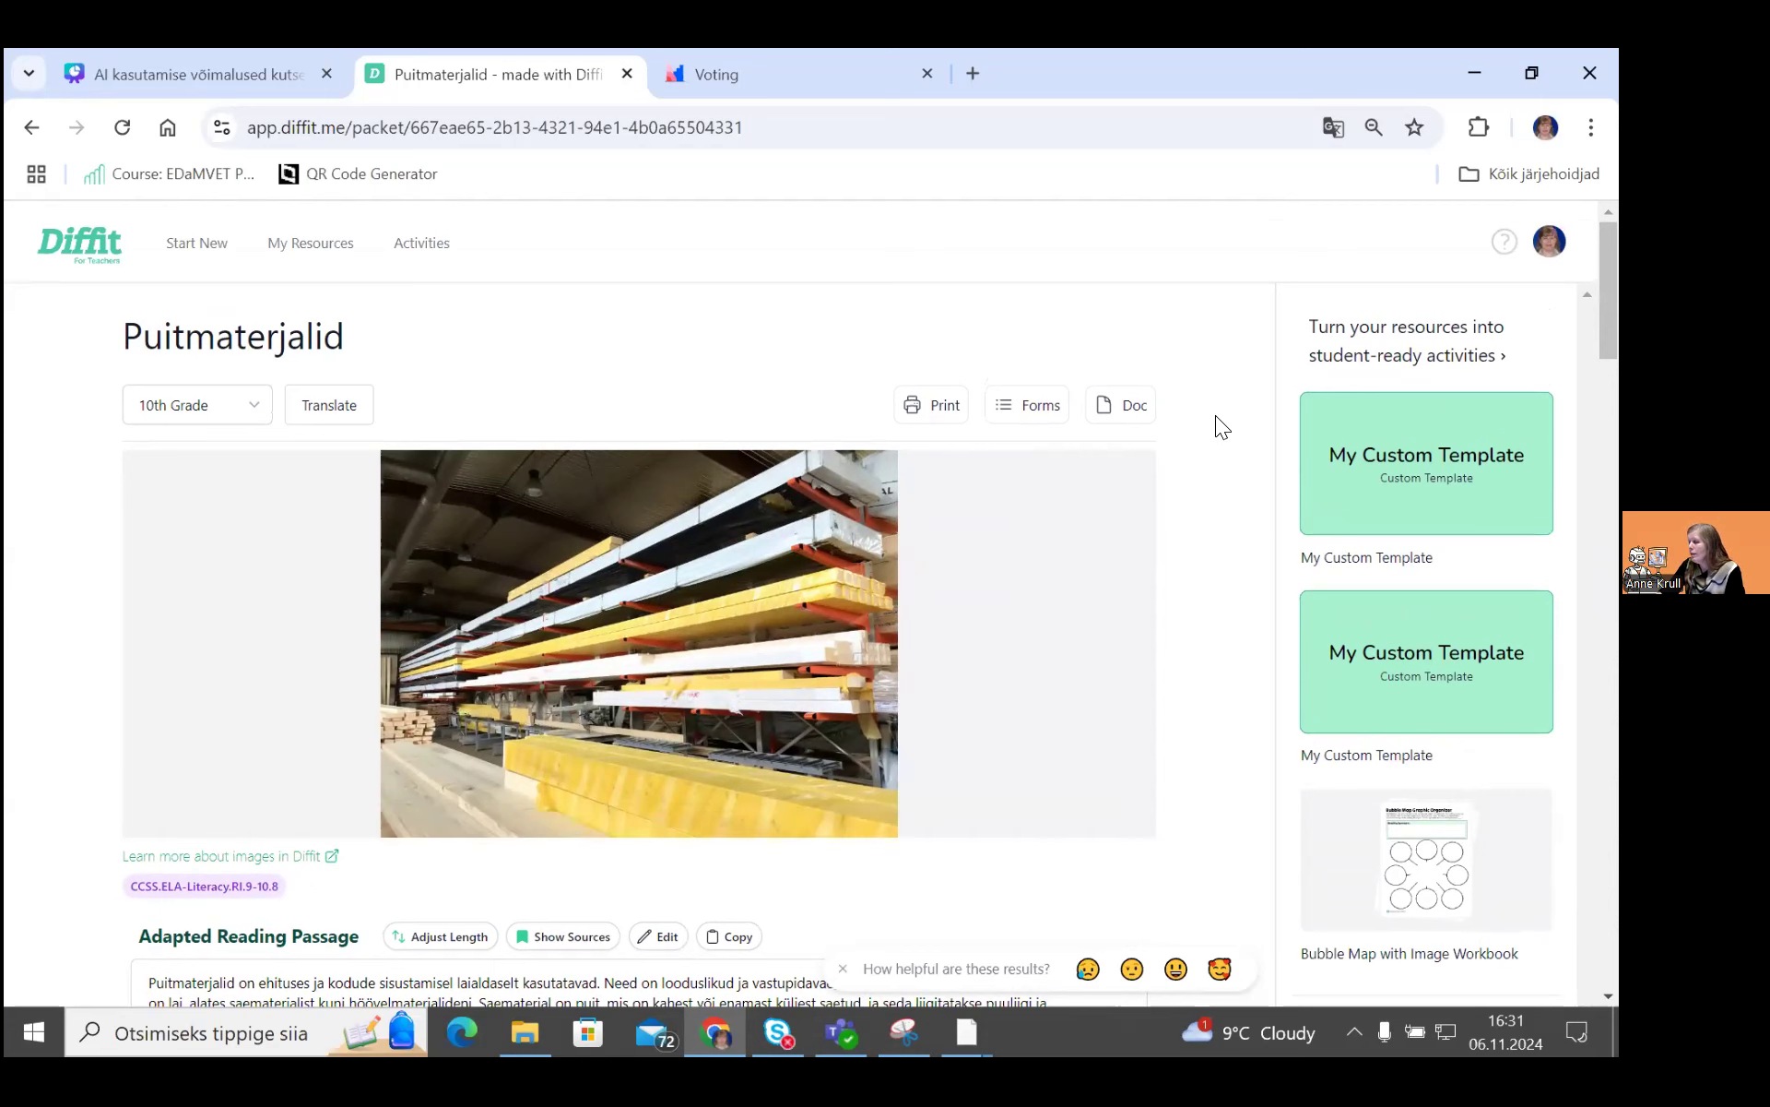
Step: Export the resource as a printable Doc with the Reading Level and Title Image elements deselected, and open it in Google Docs
left_click(1134, 406)
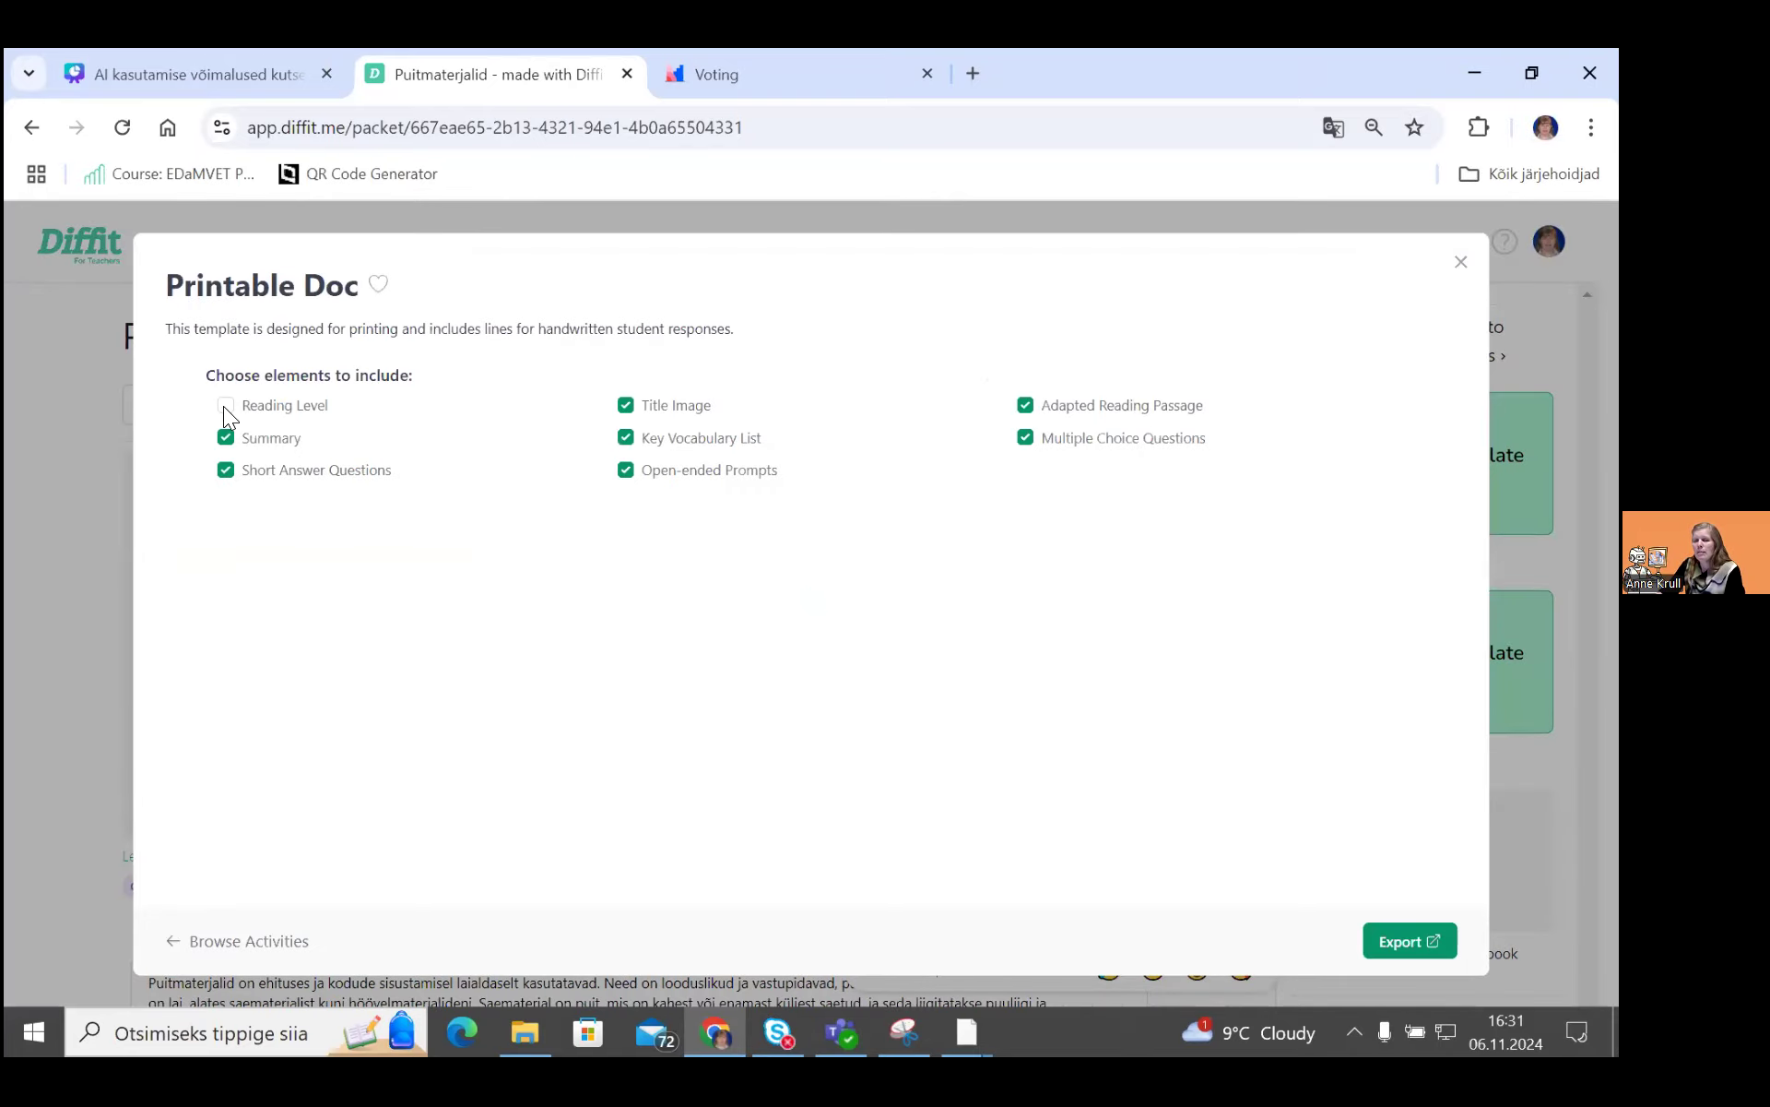
left_click(625, 406)
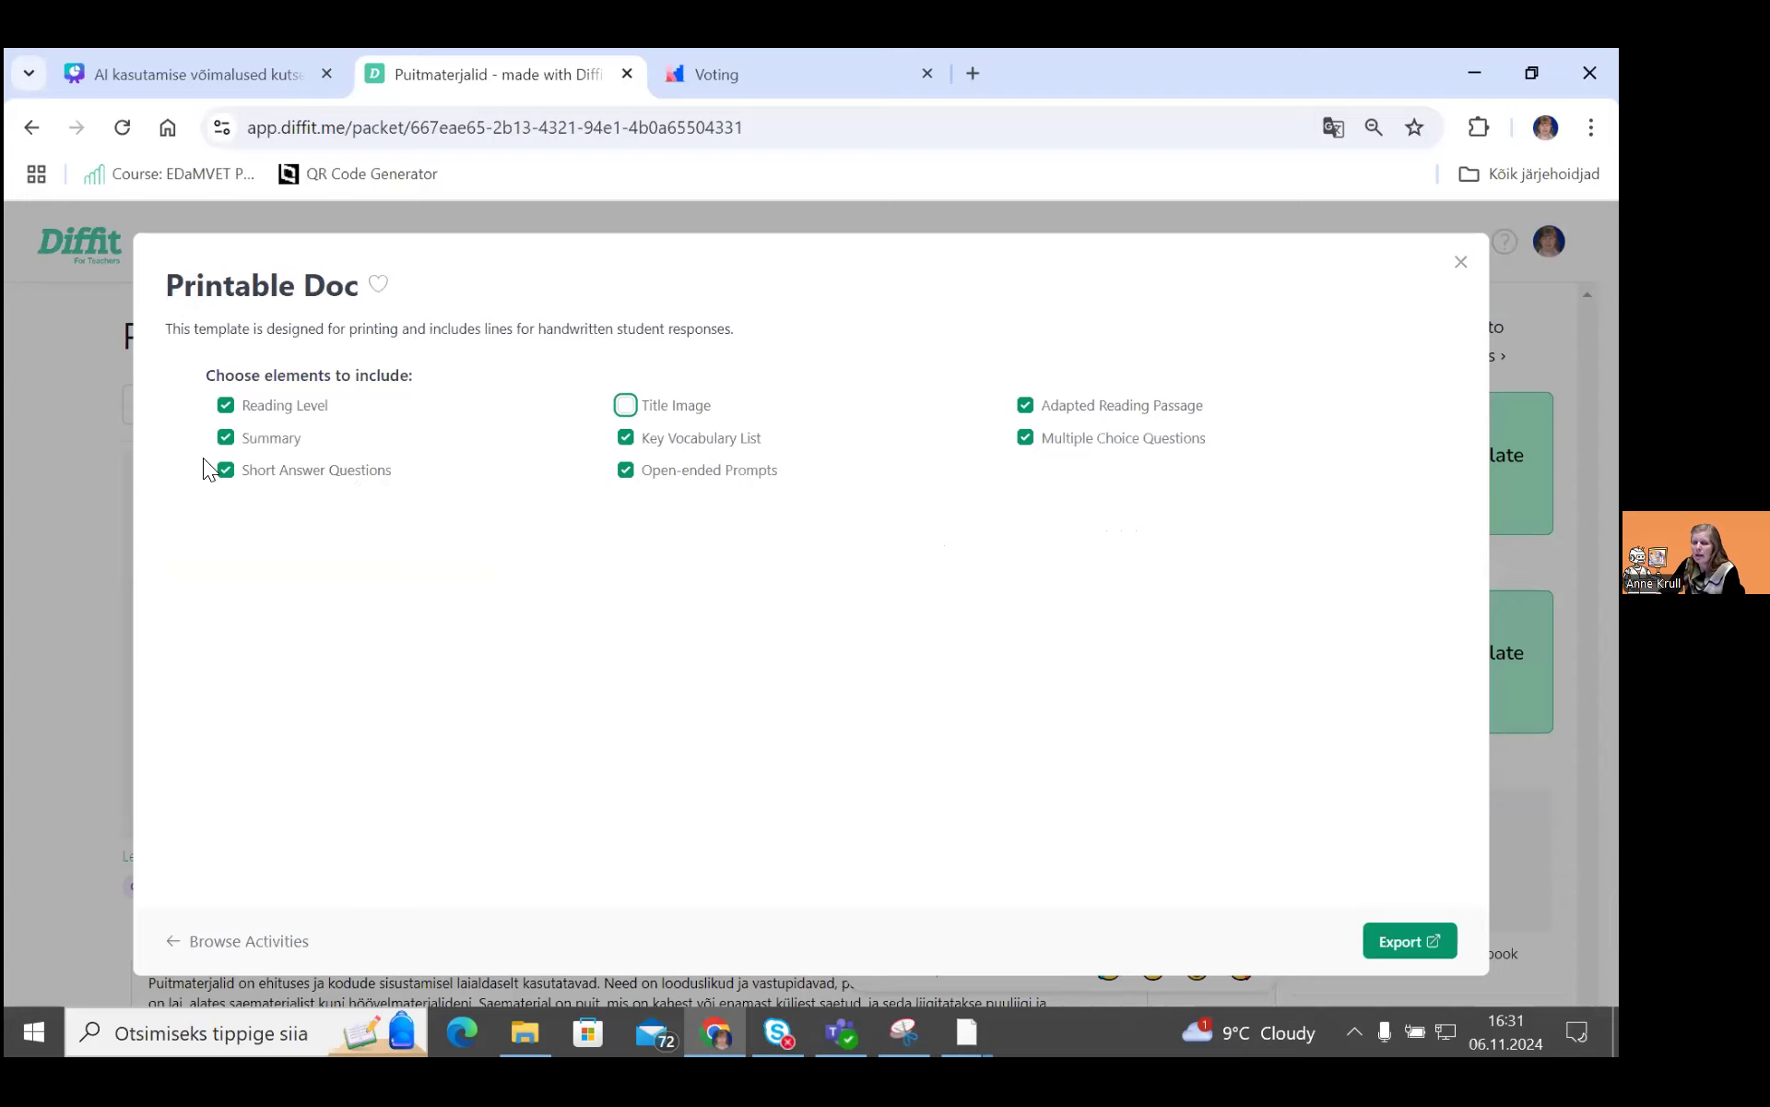
left_click(226, 406)
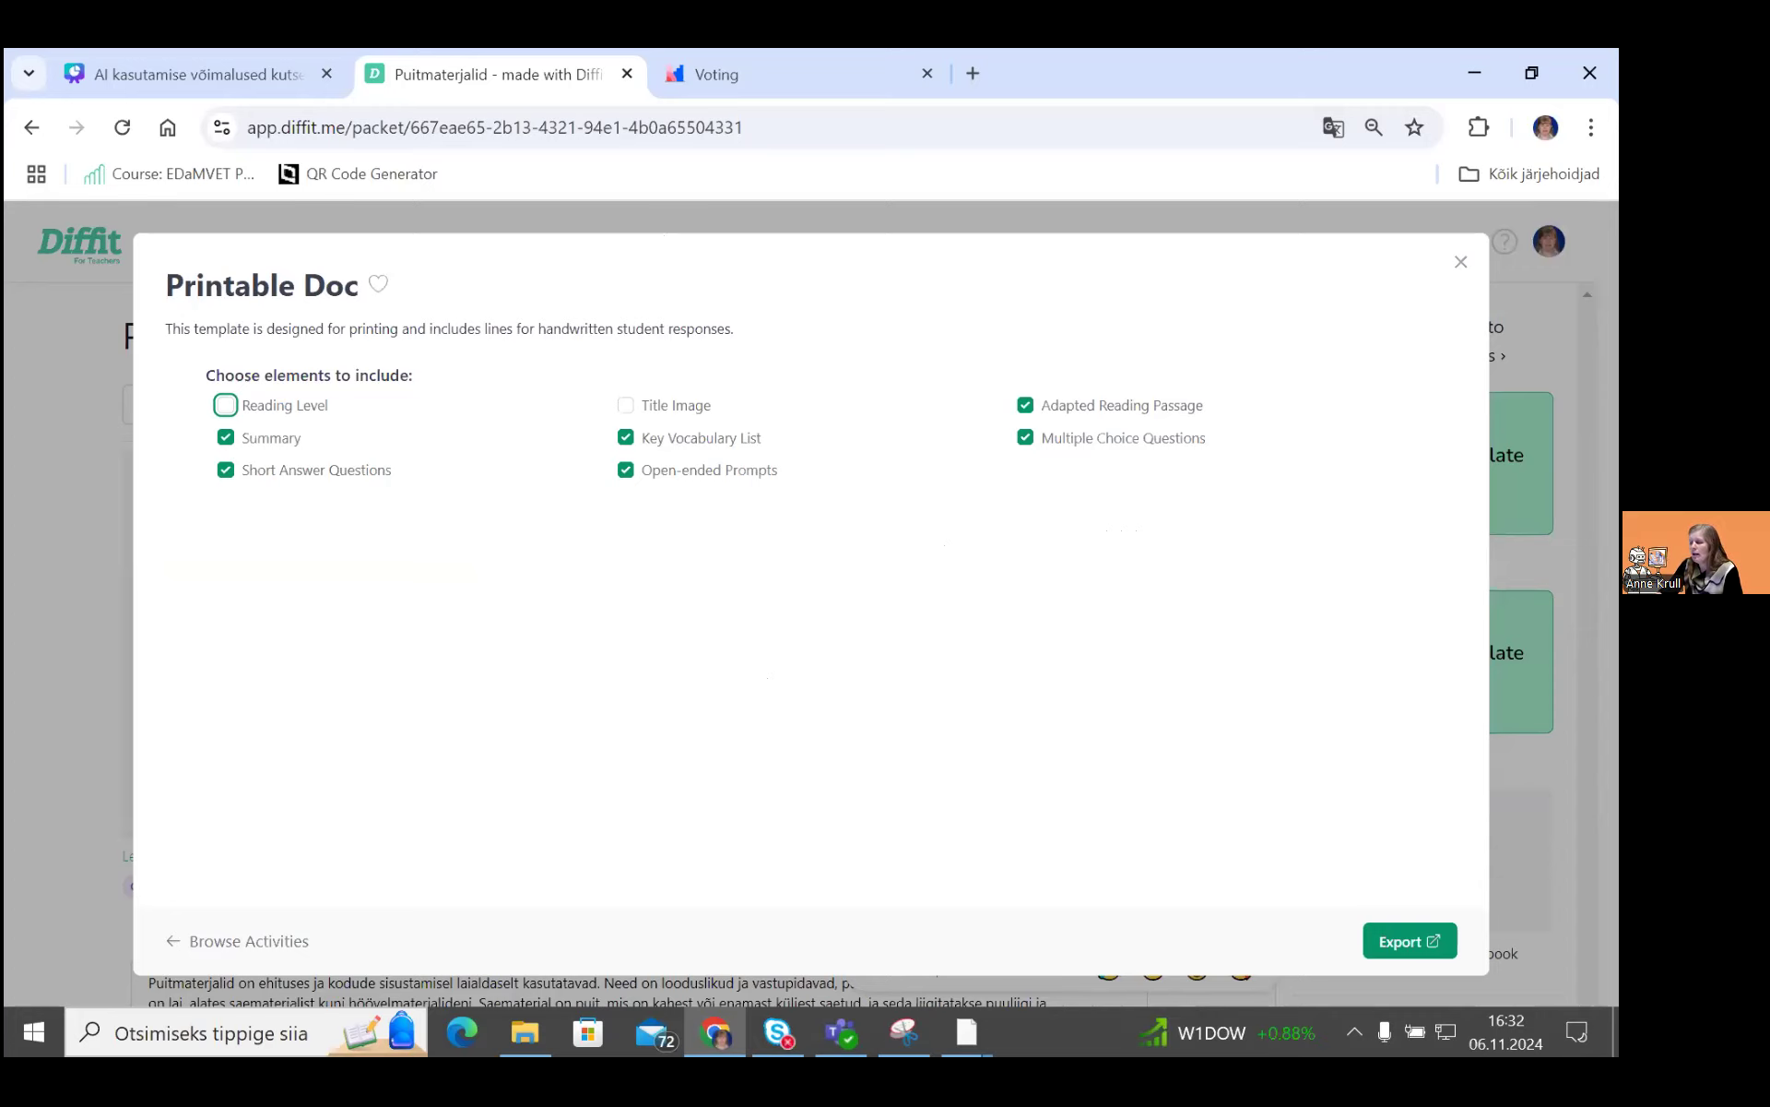
left_click(1401, 945)
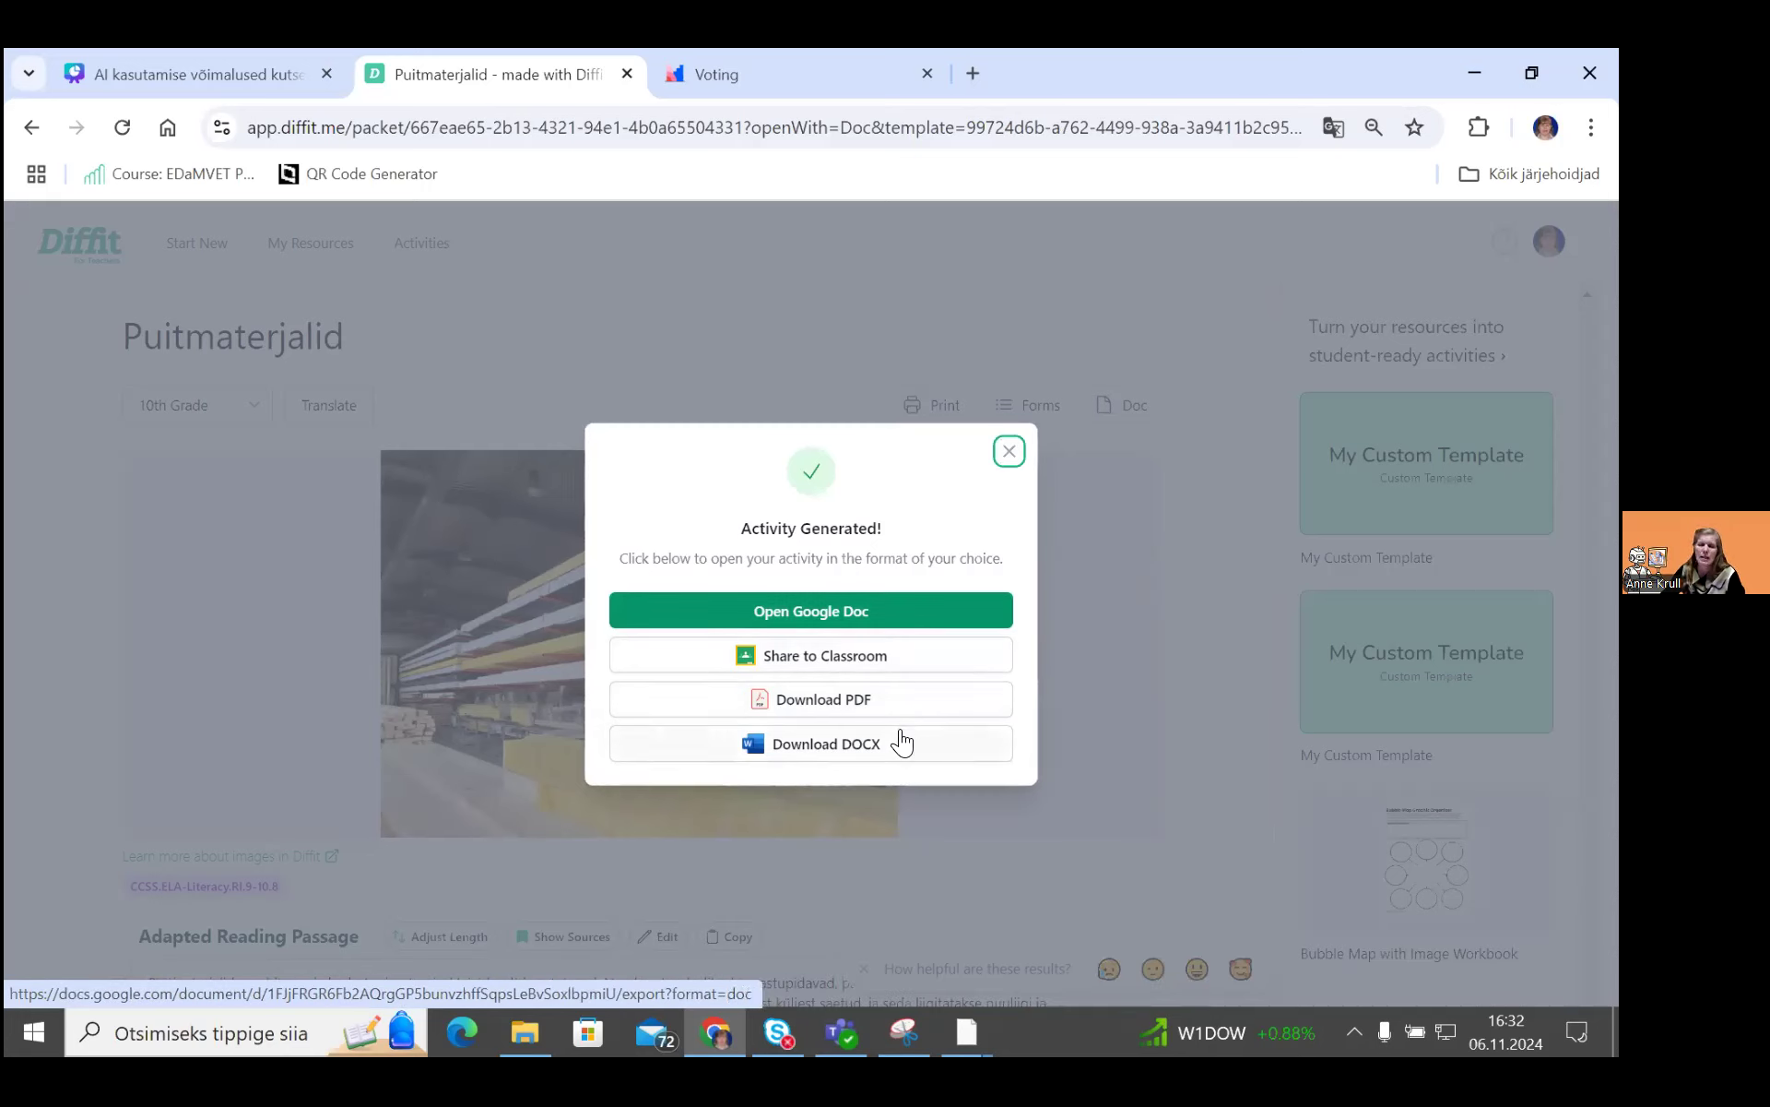
left_click(830, 615)
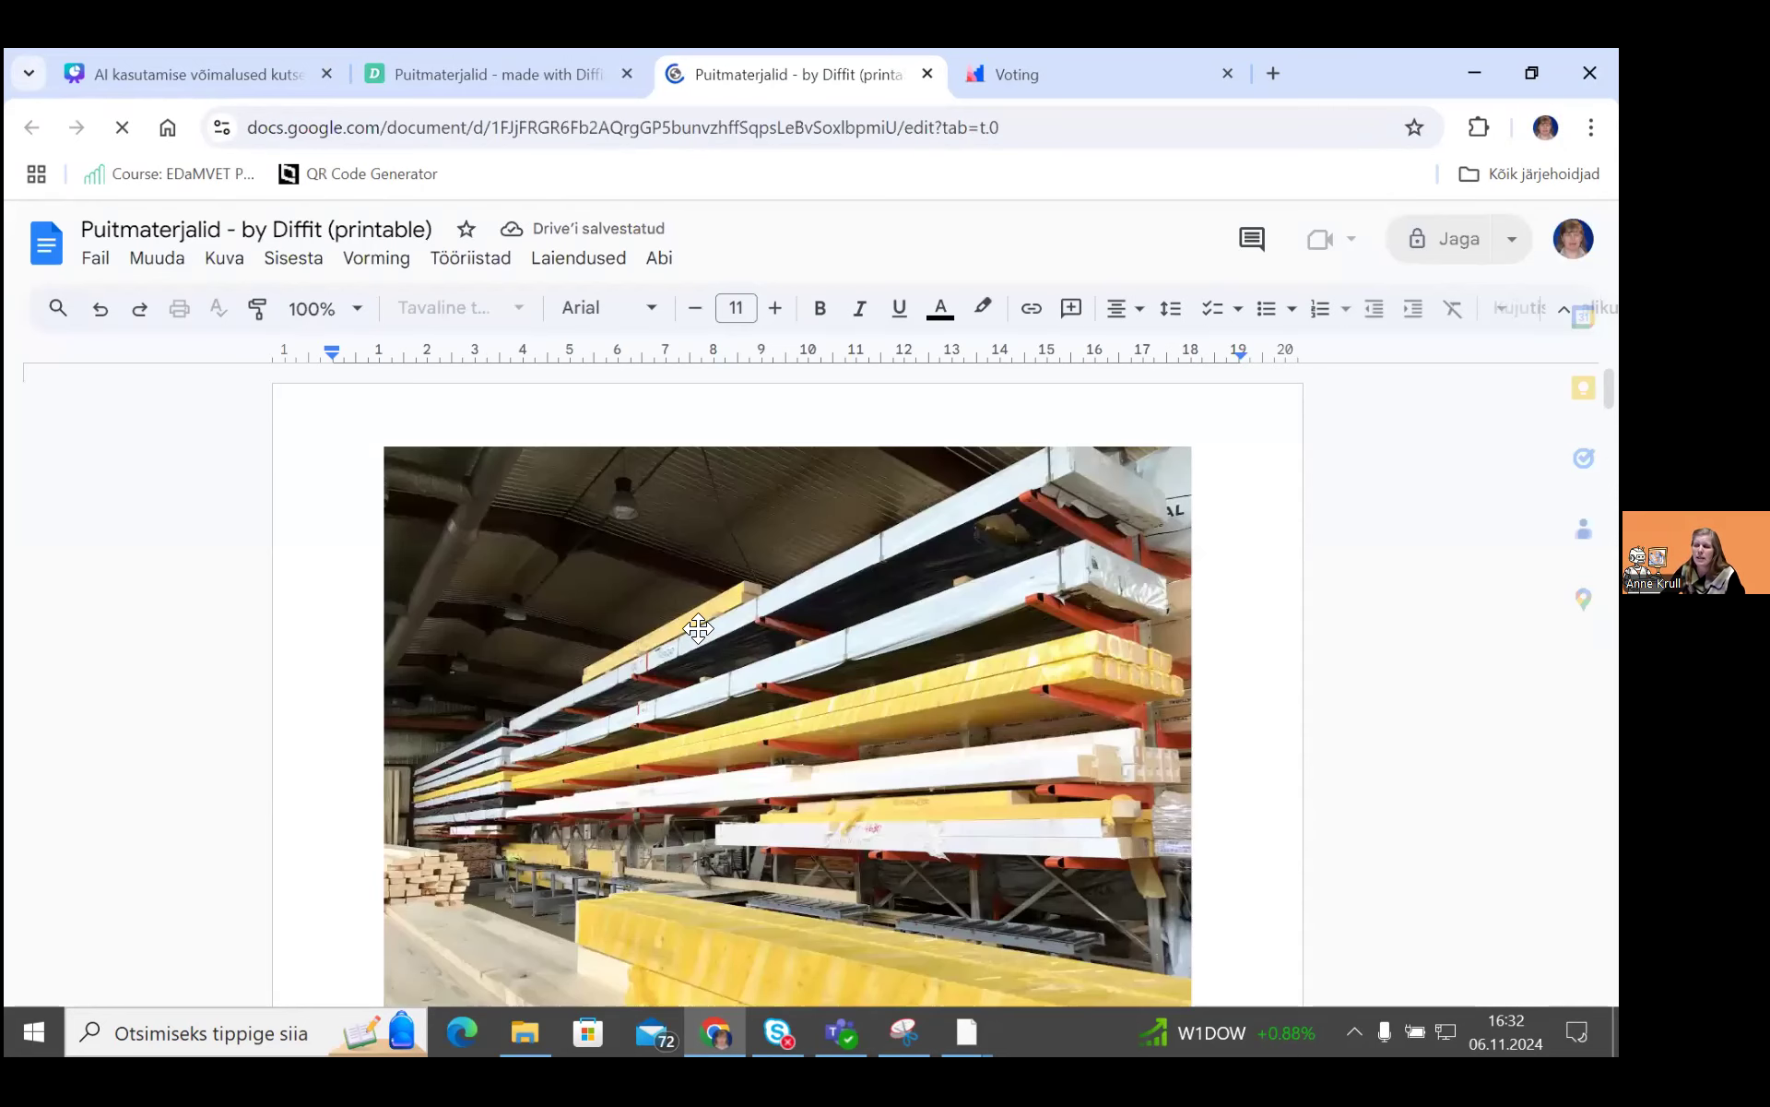
Step: Replace the "Reading Summary" heading of the summary table with "Kokkuvõte"
scroll(698, 628, "down", 4)
scroll(698, 628, "down", 3)
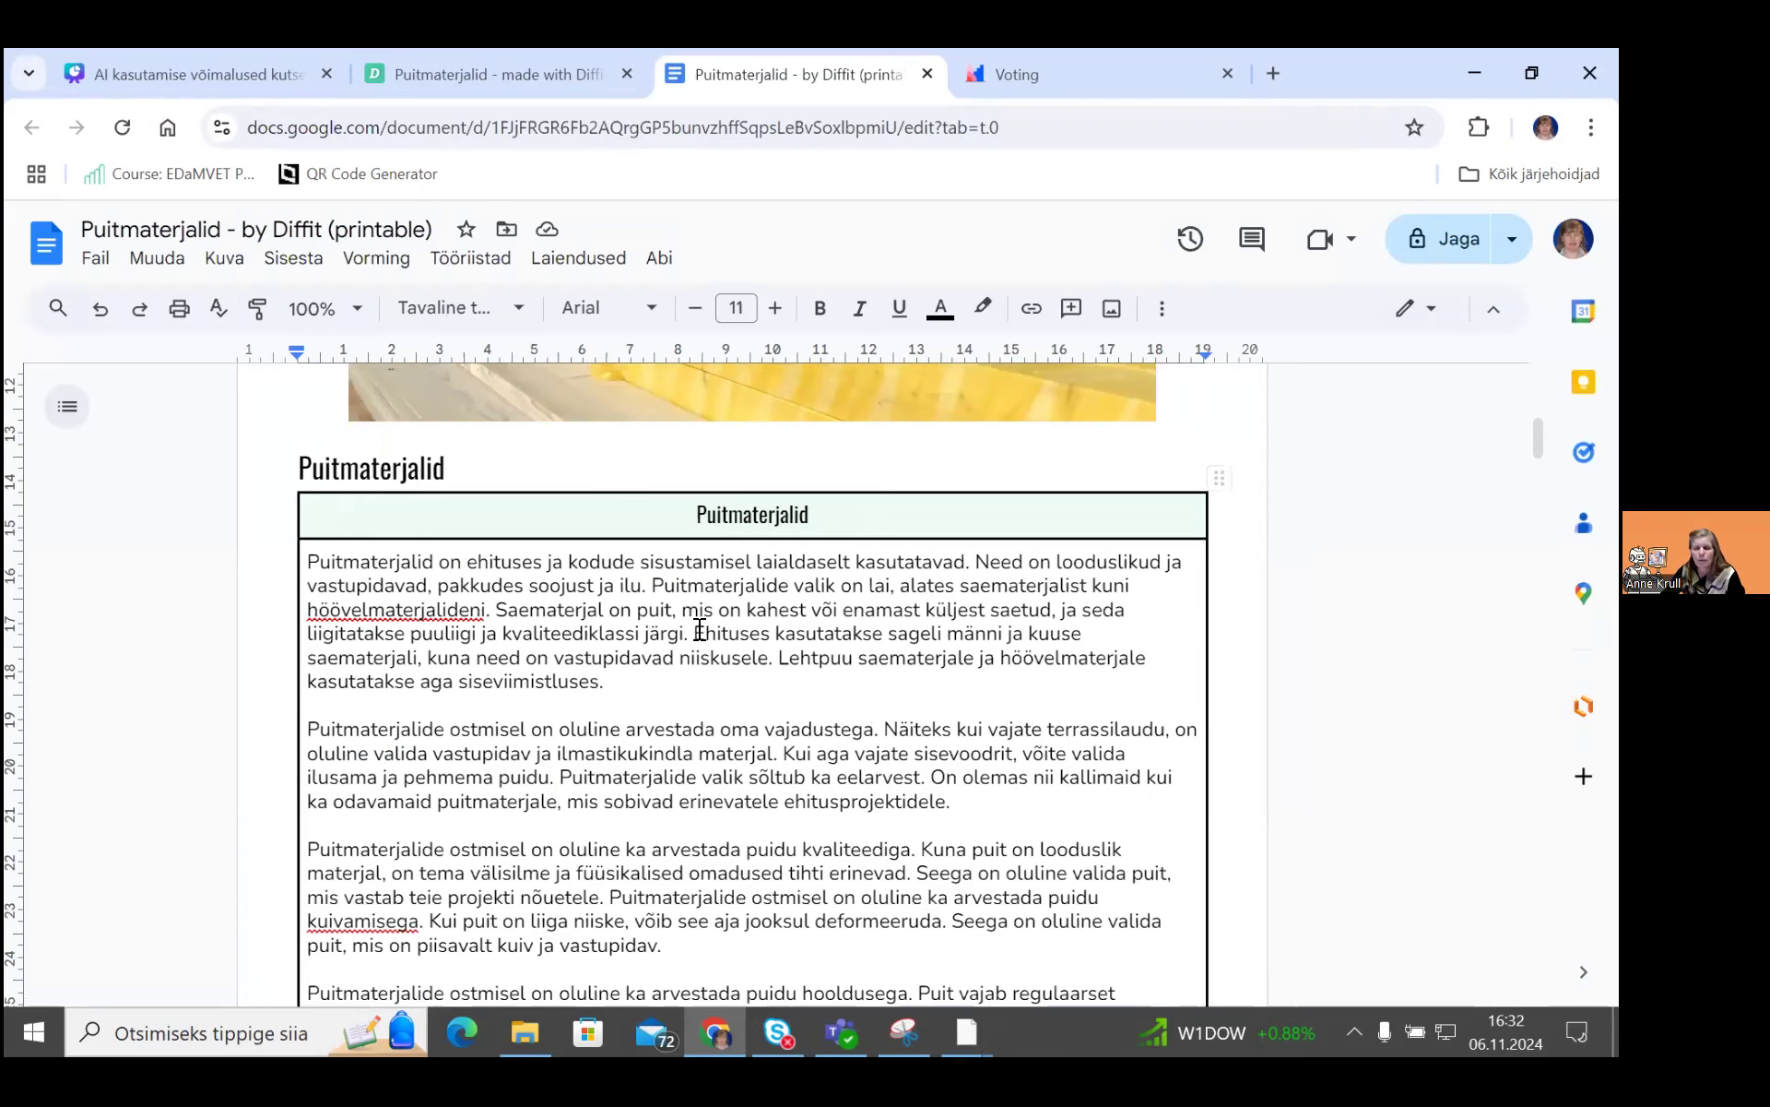
scroll(700, 629, "down", 10)
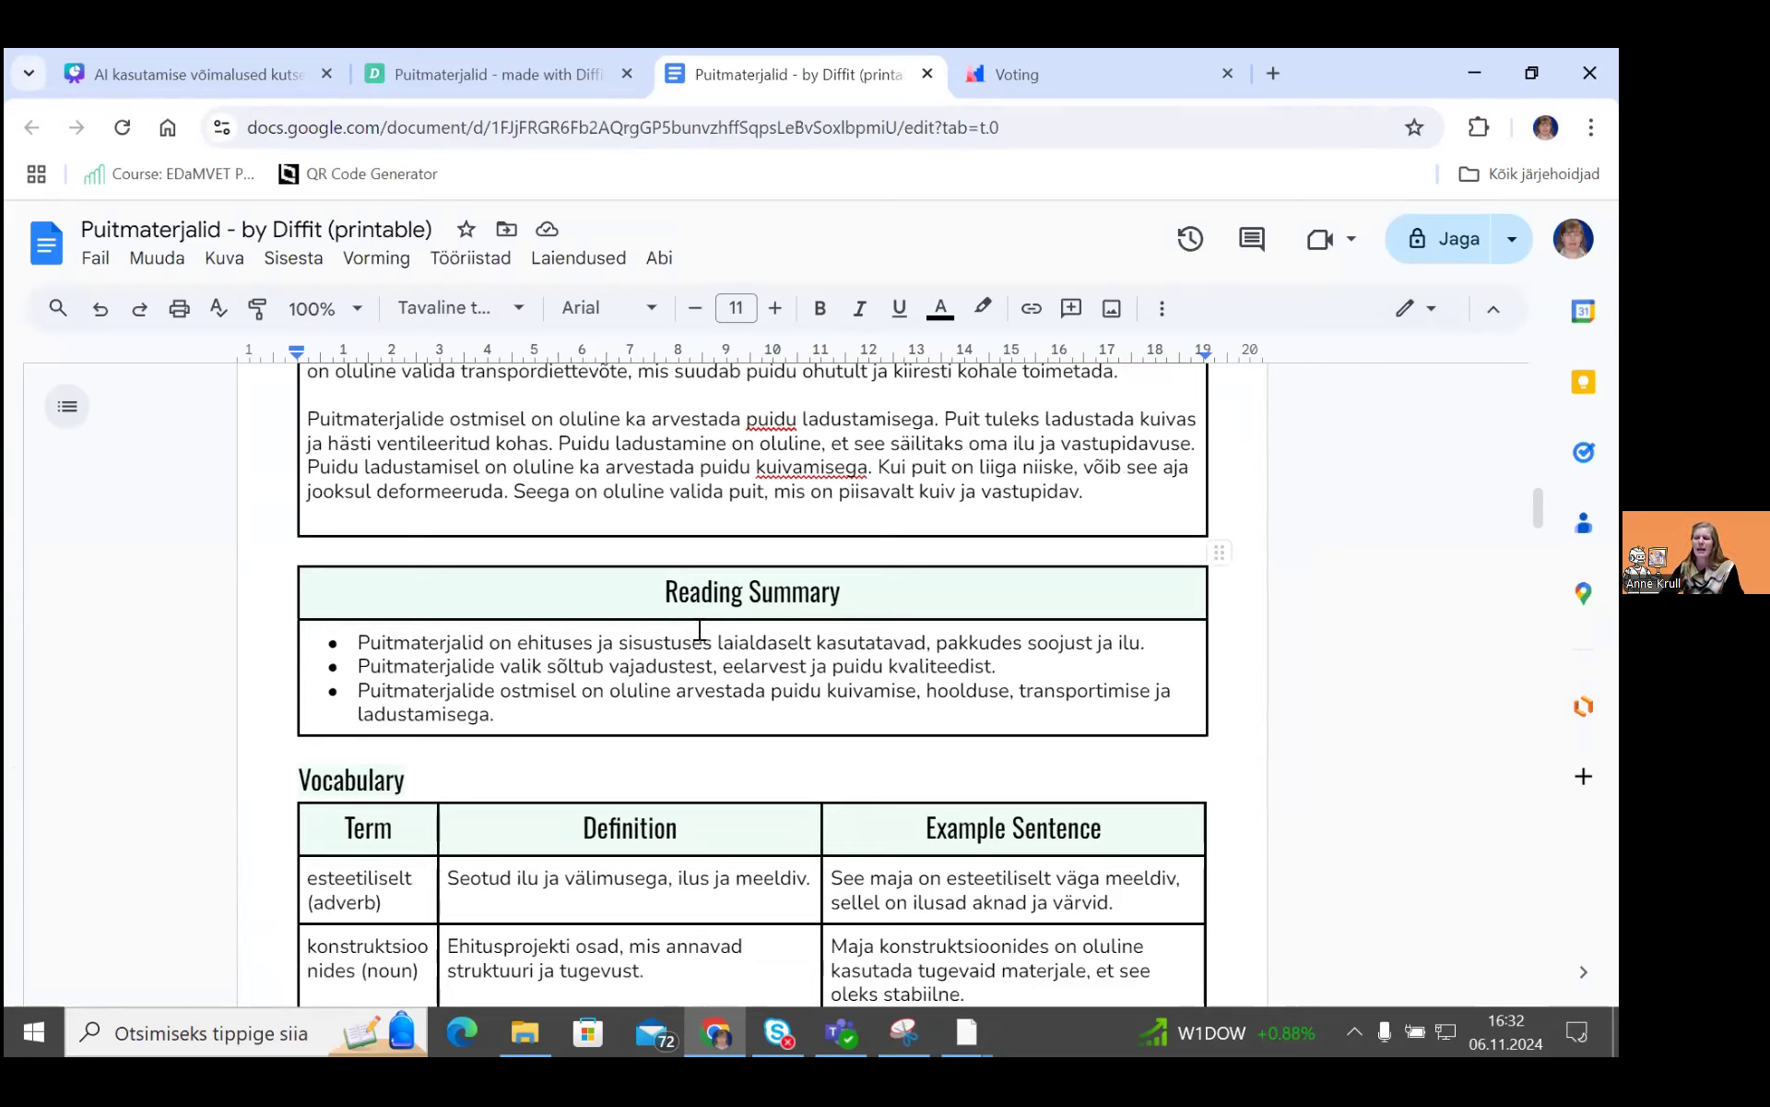
double_click(702, 591)
left_click(850, 601)
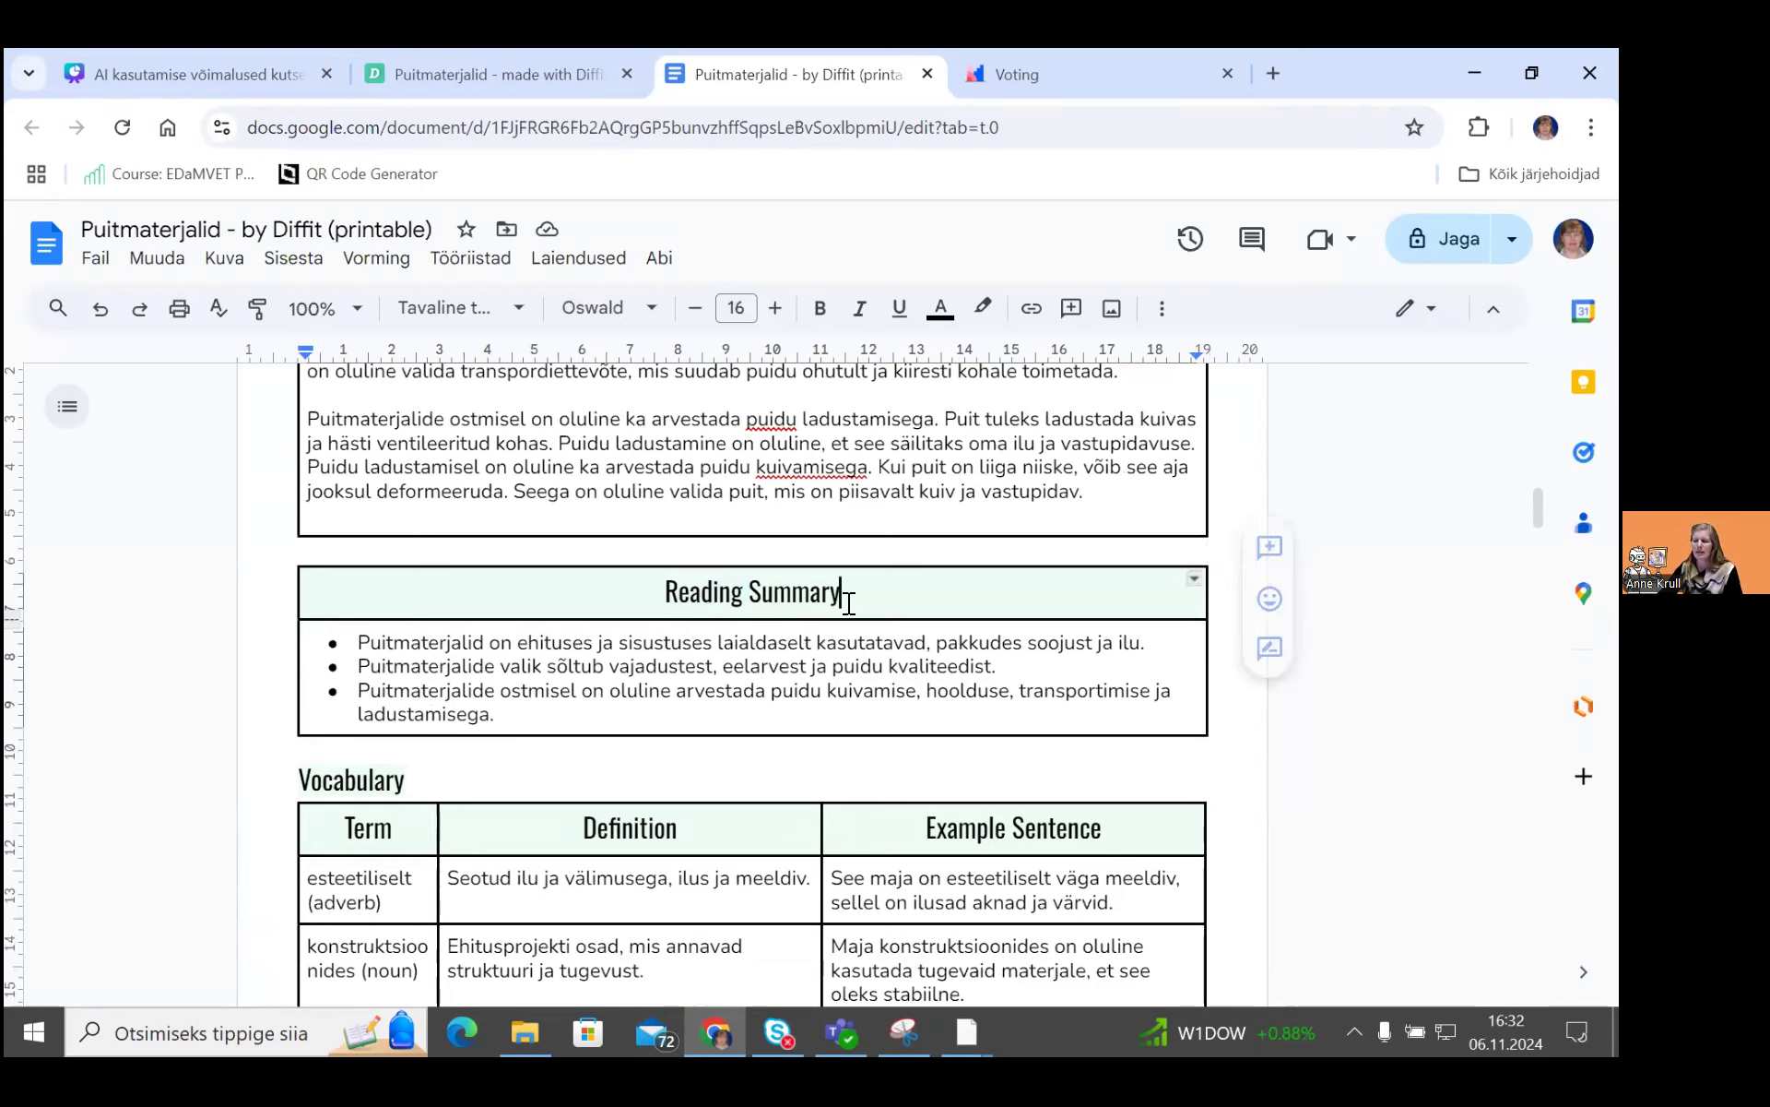
left_click_drag(842, 595, 589, 599)
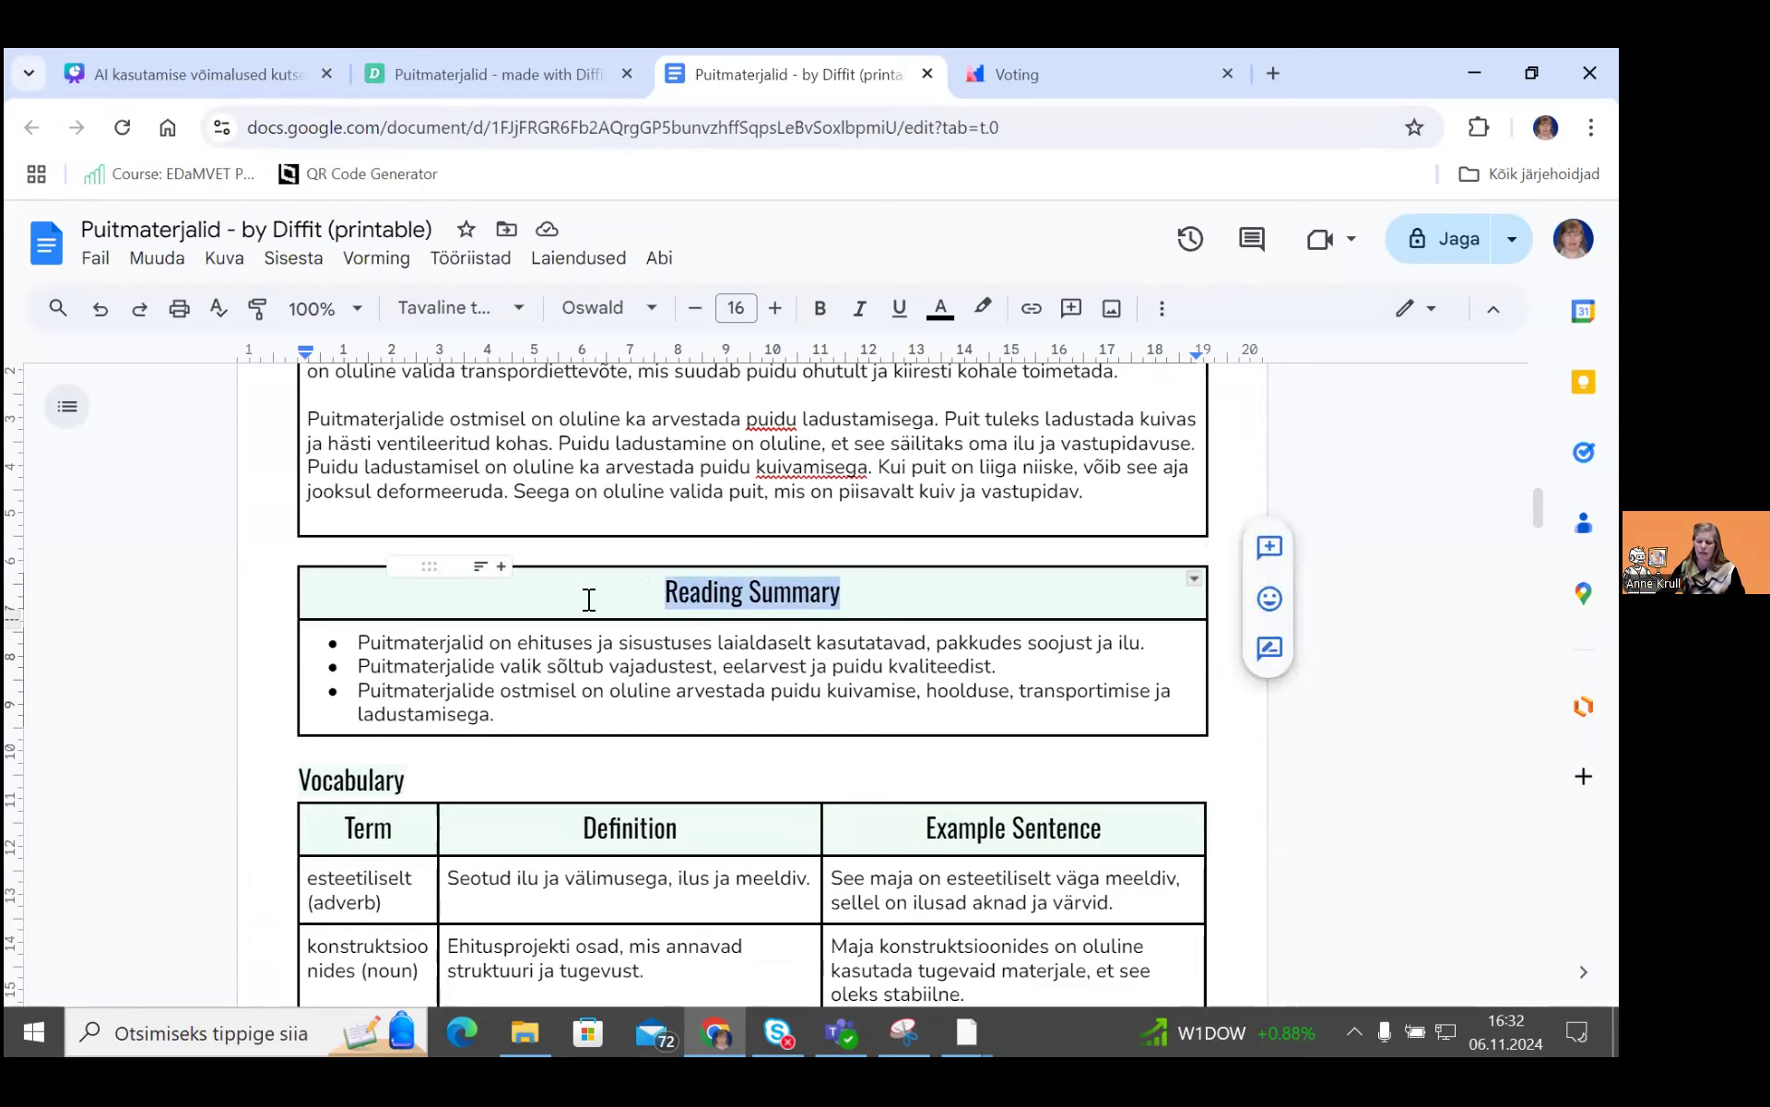
type("Kokkuvõte")
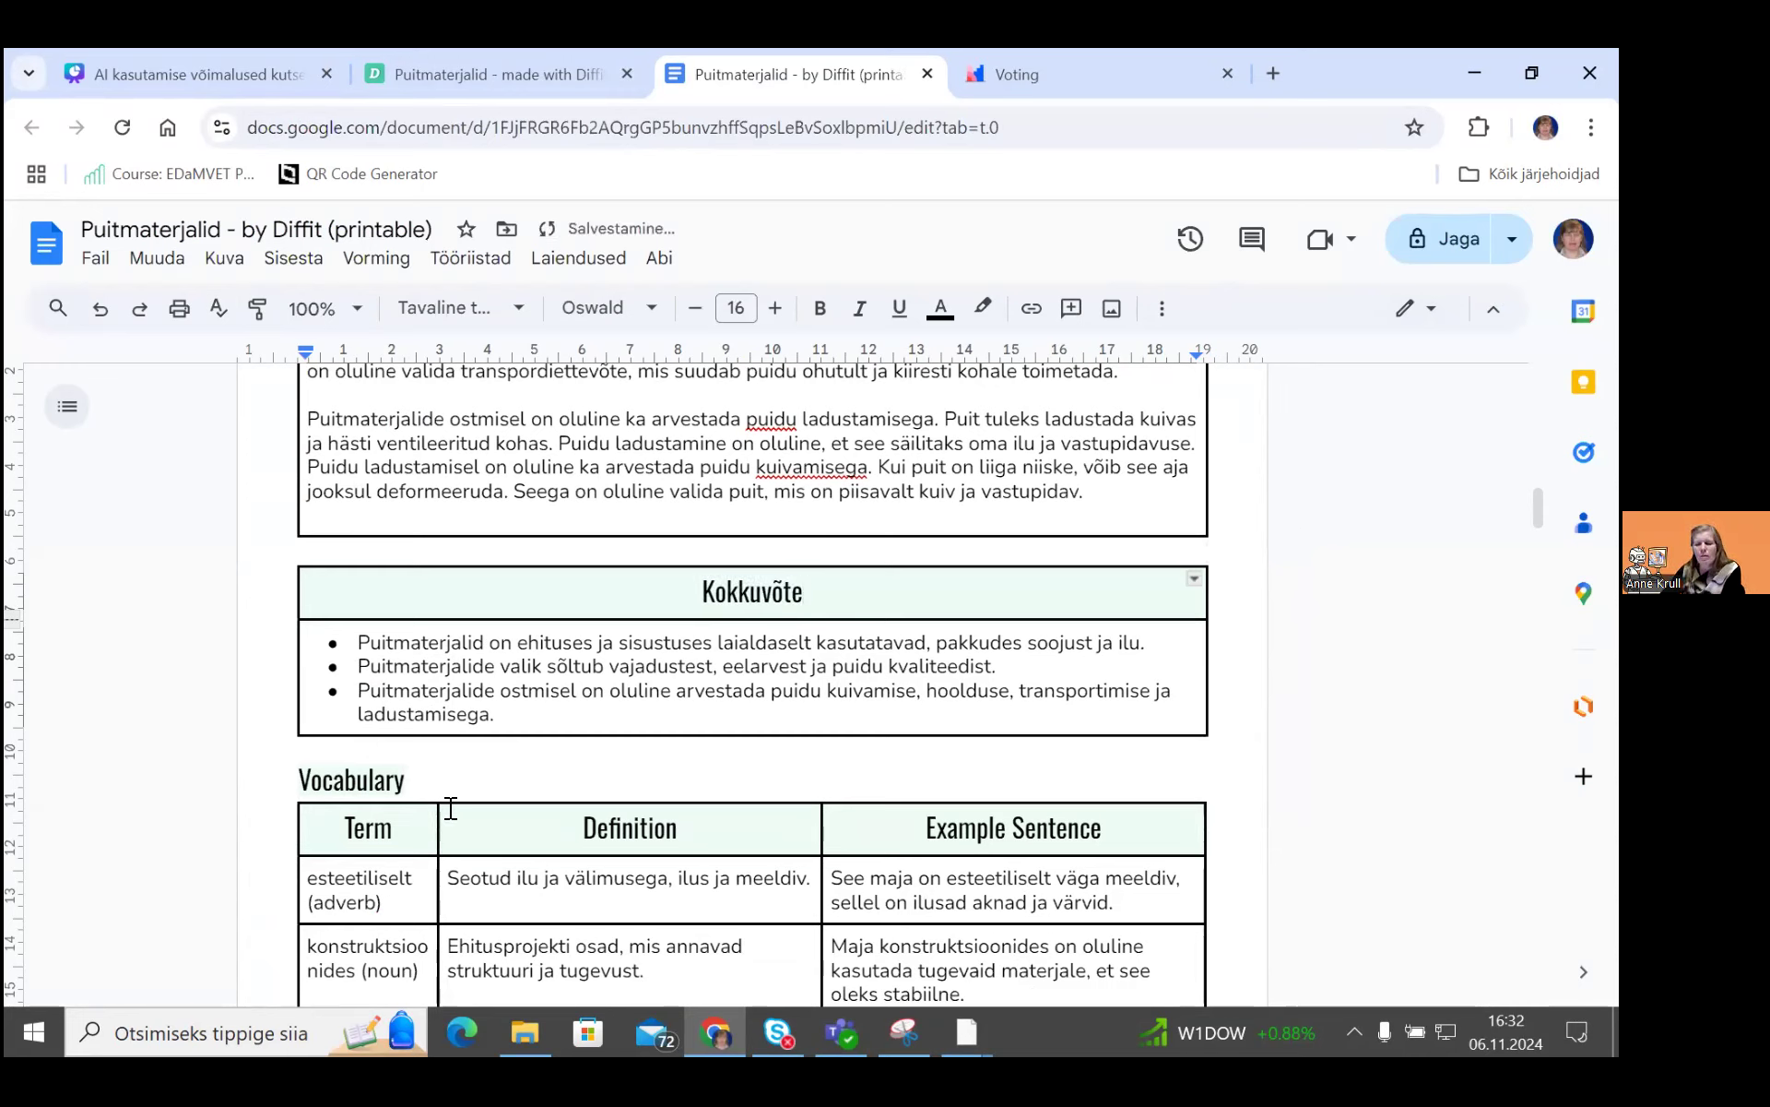
Step: Delete all the example sentences from the Example Sentence column of the vocabulary table, keeping its header
scroll(644, 835, "down", 4)
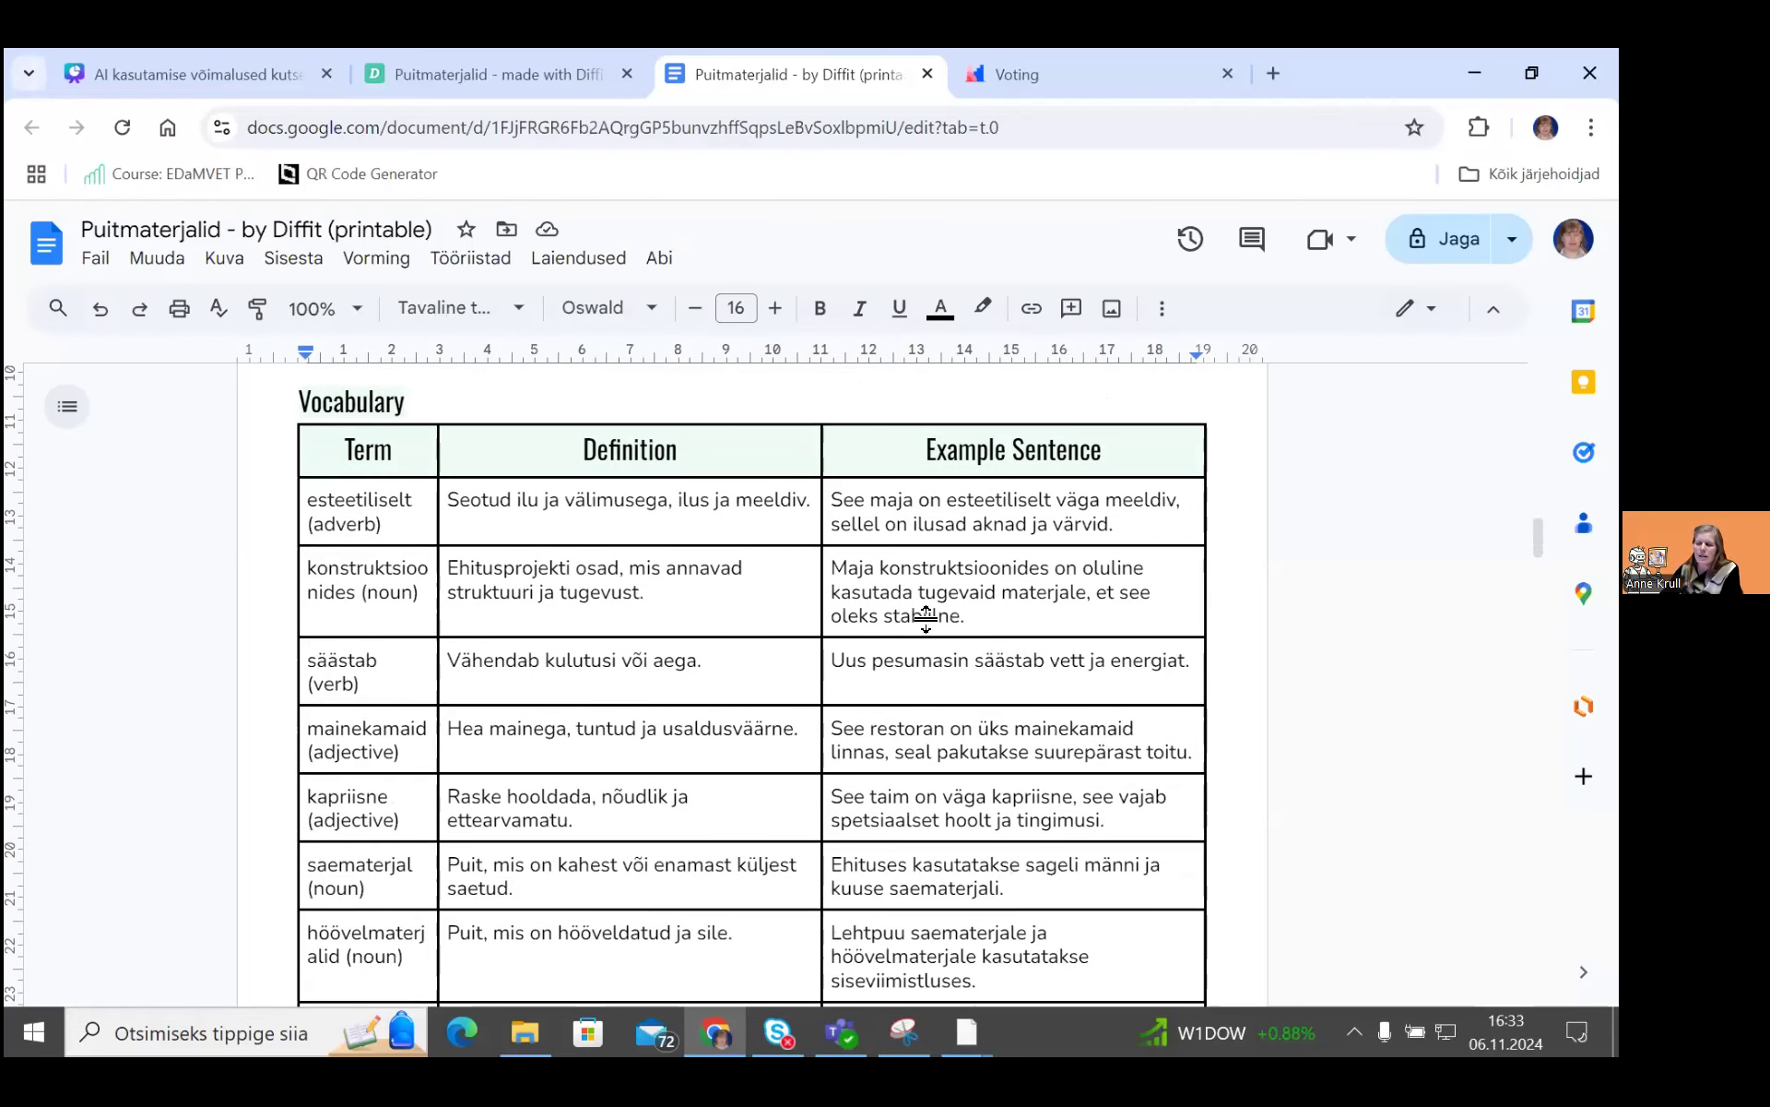
left_click(874, 521)
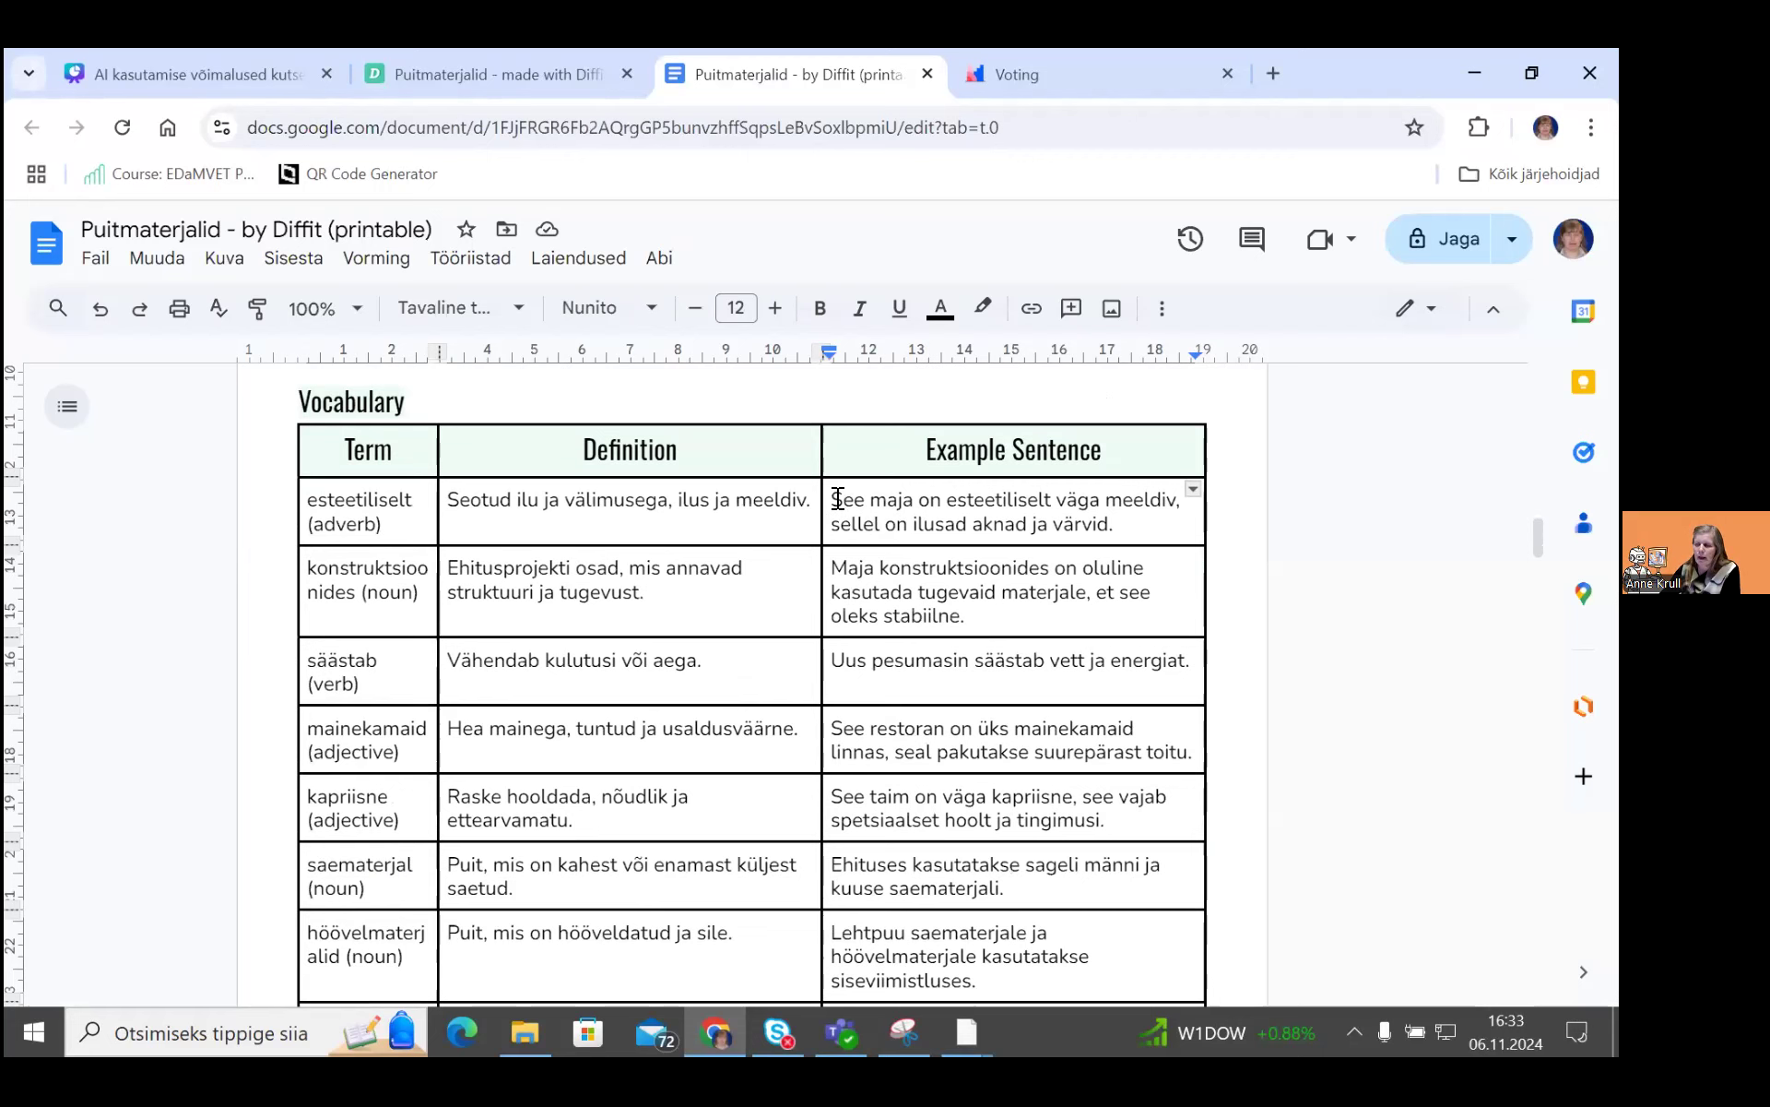
left_click_drag(830, 498, 1155, 913)
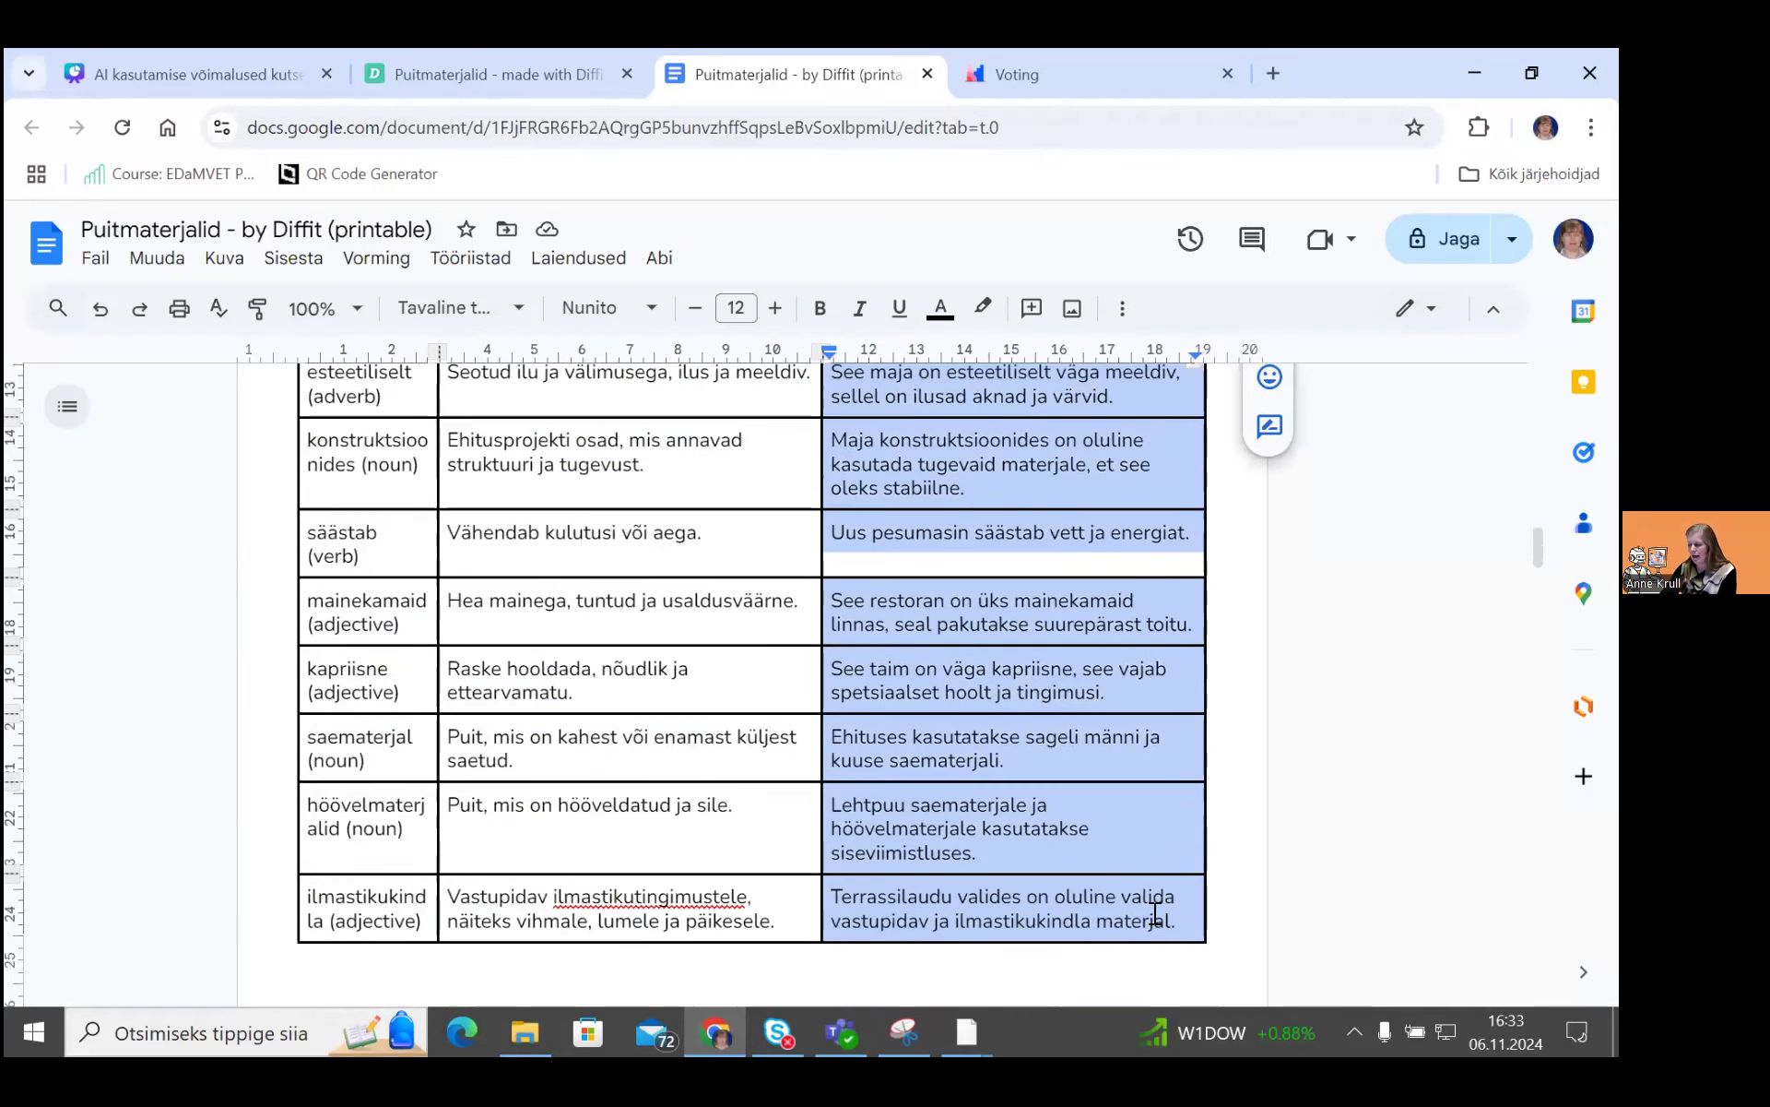
key("Delete")
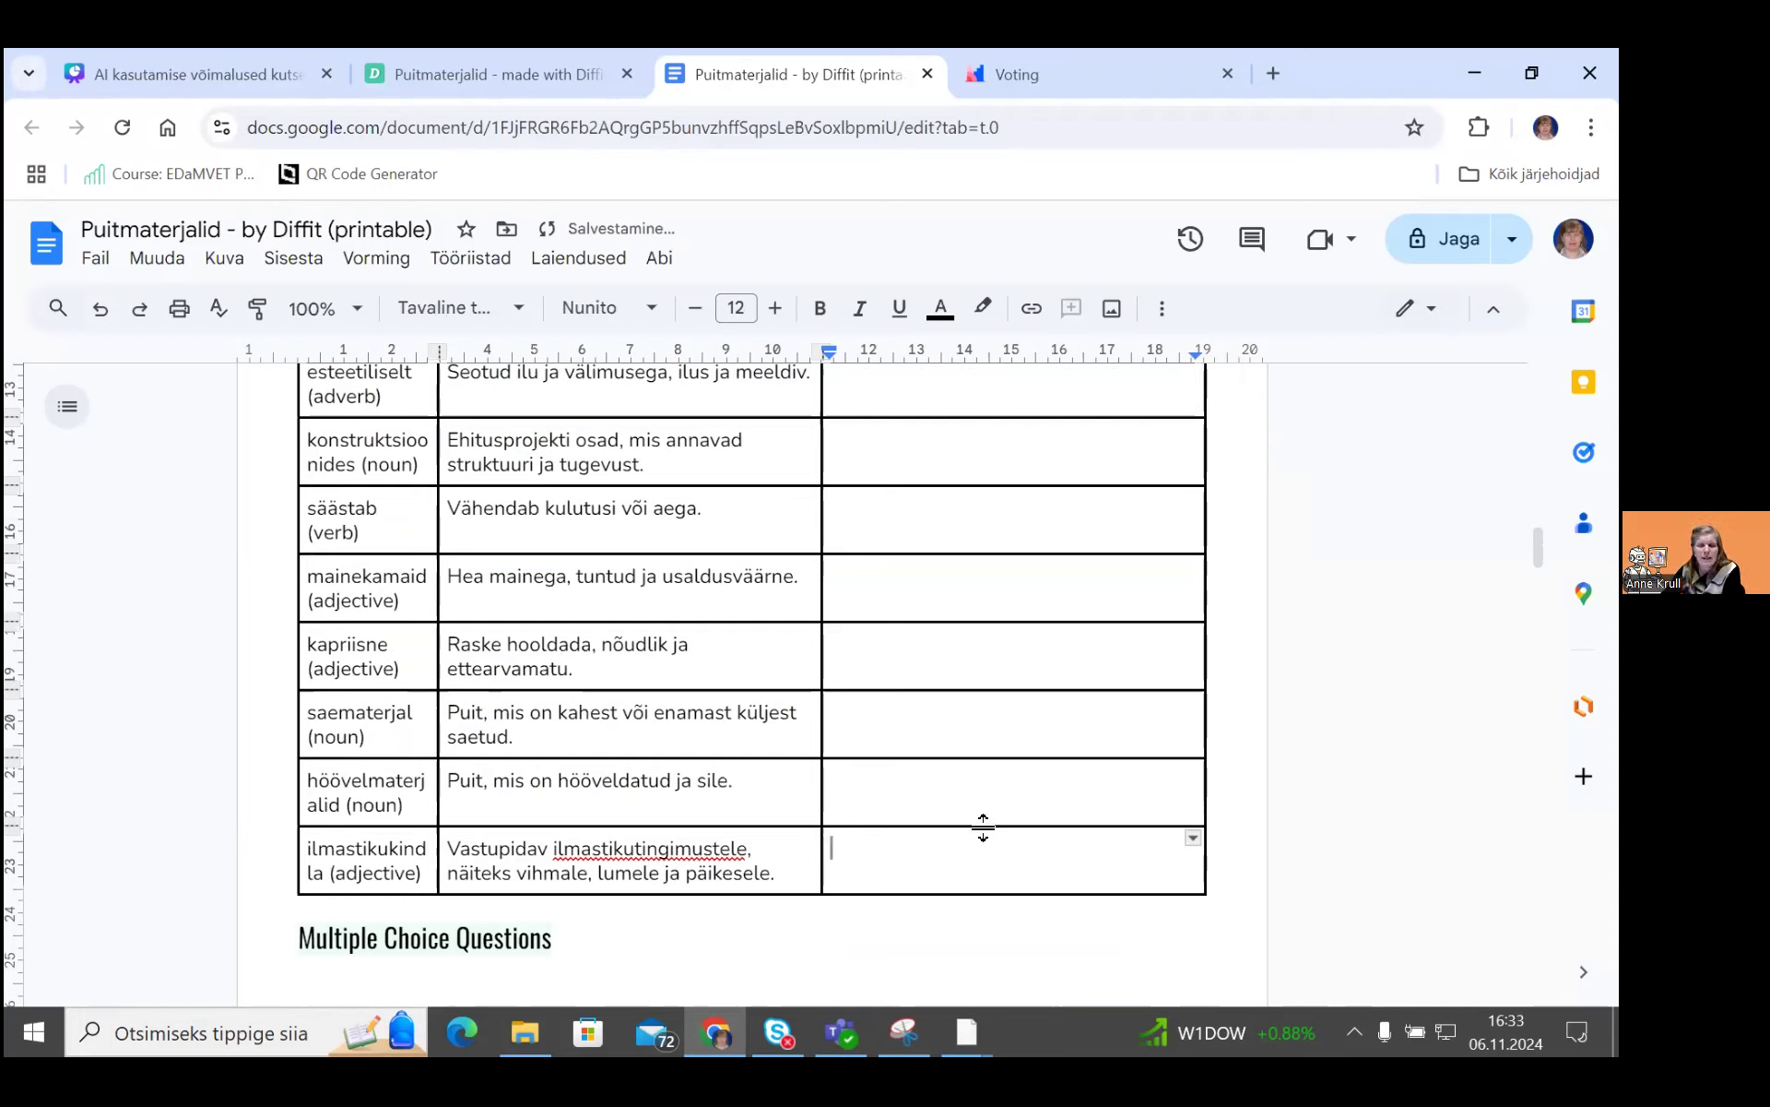
Step: Remove the bracketed word class from the vocabulary terms saematerjal, höövelmaterjalid and ilmastikukindla
left_click(346, 532)
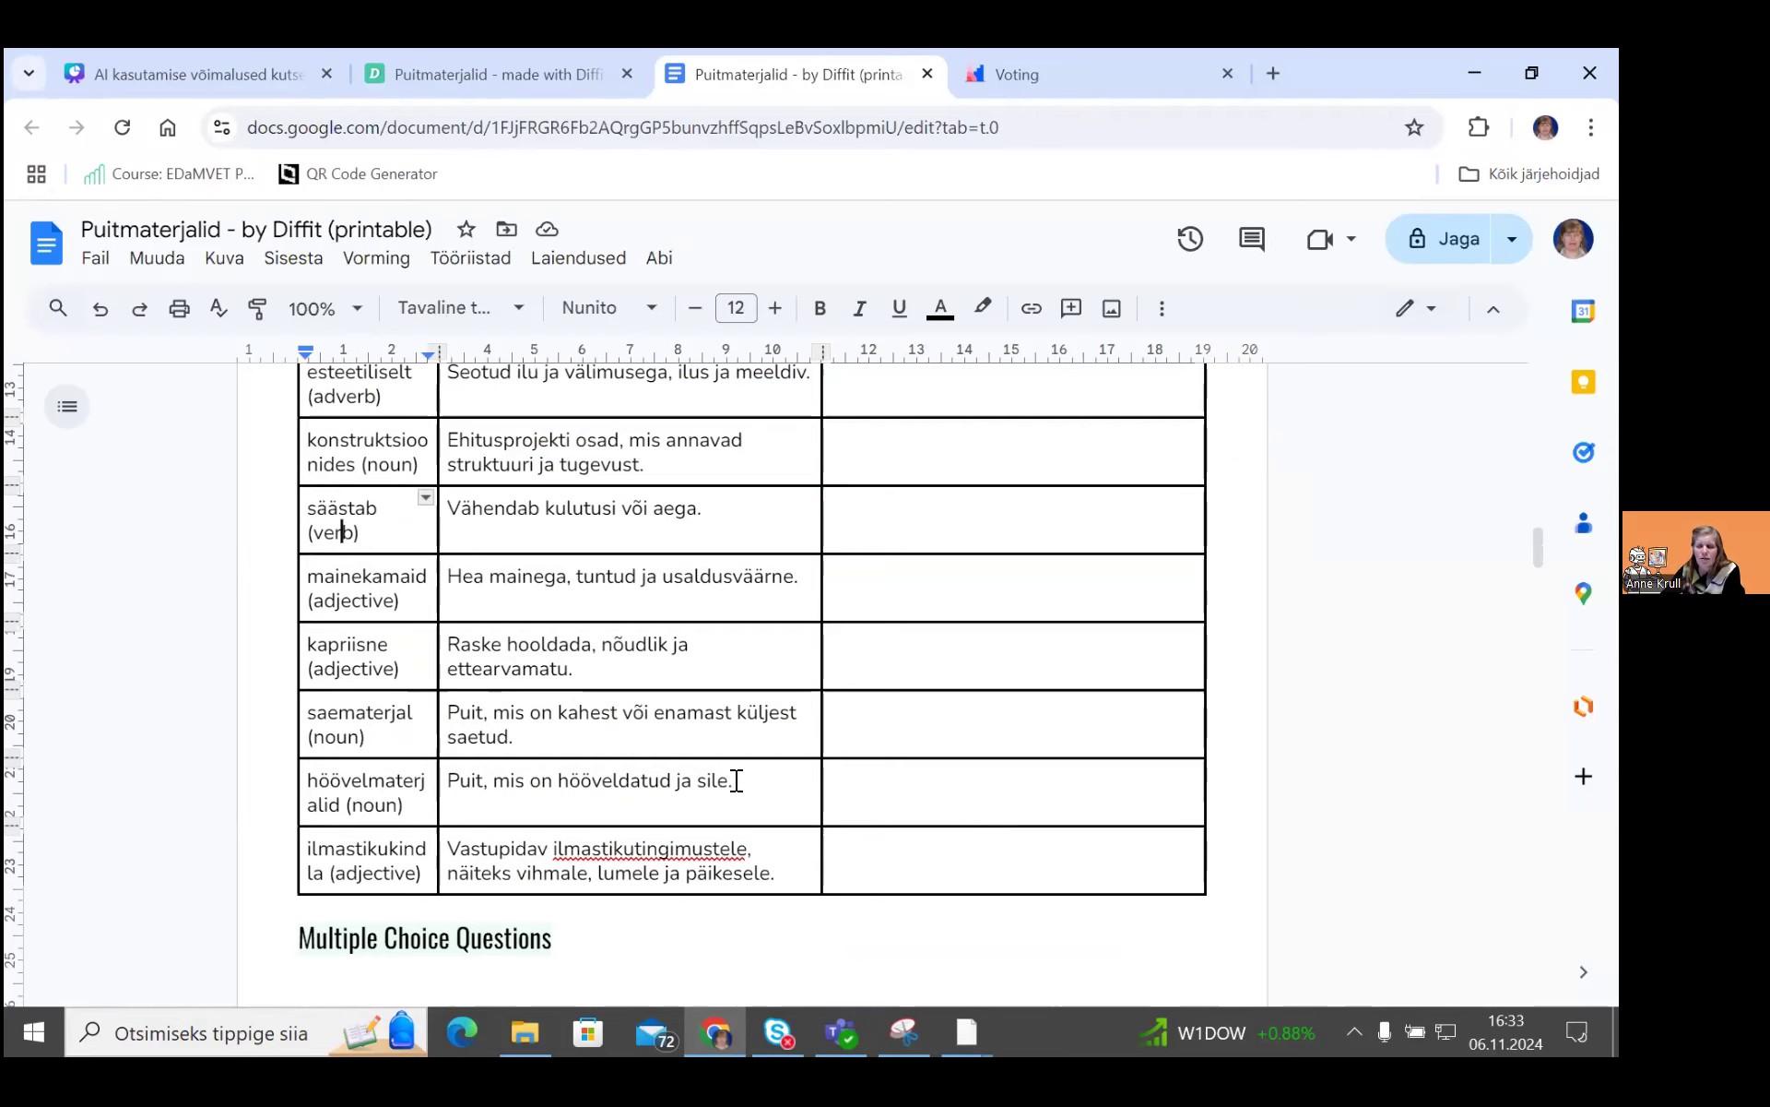
scroll(738, 774, "down", 3)
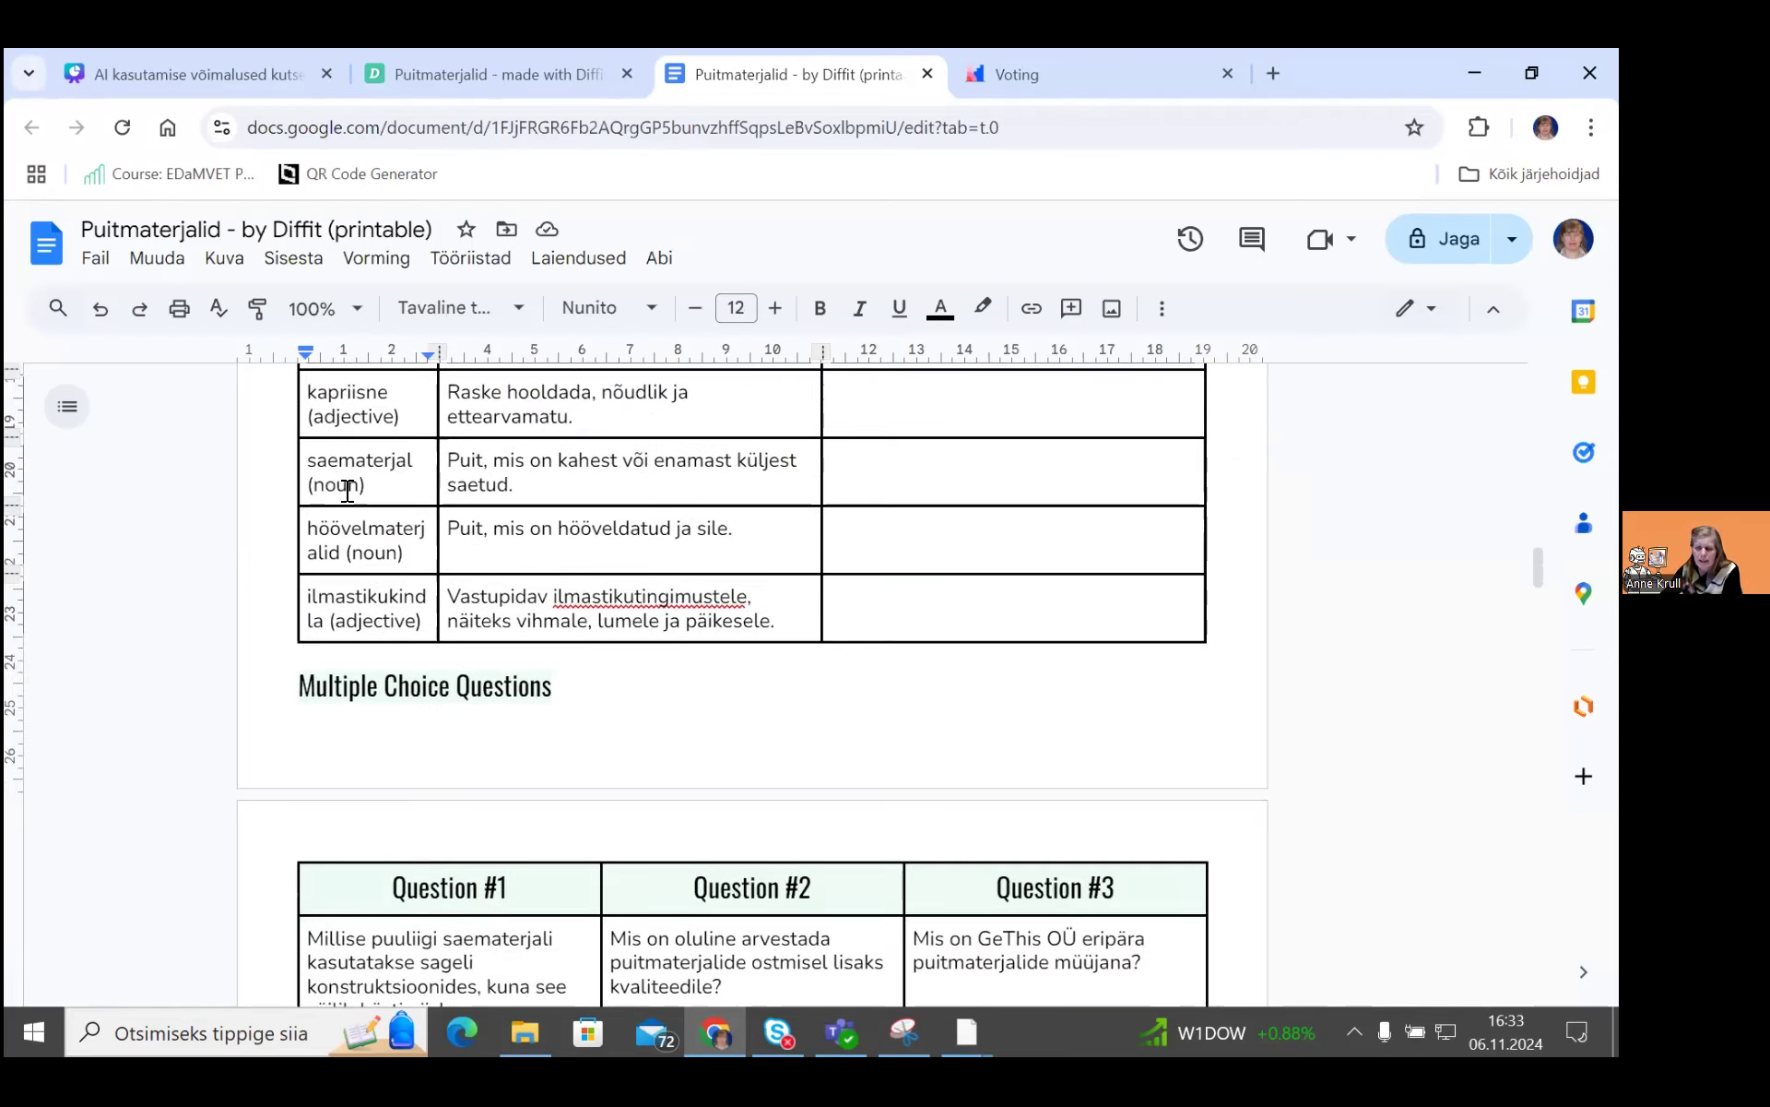
left_click_drag(366, 485, 312, 486)
key("BackSpace")
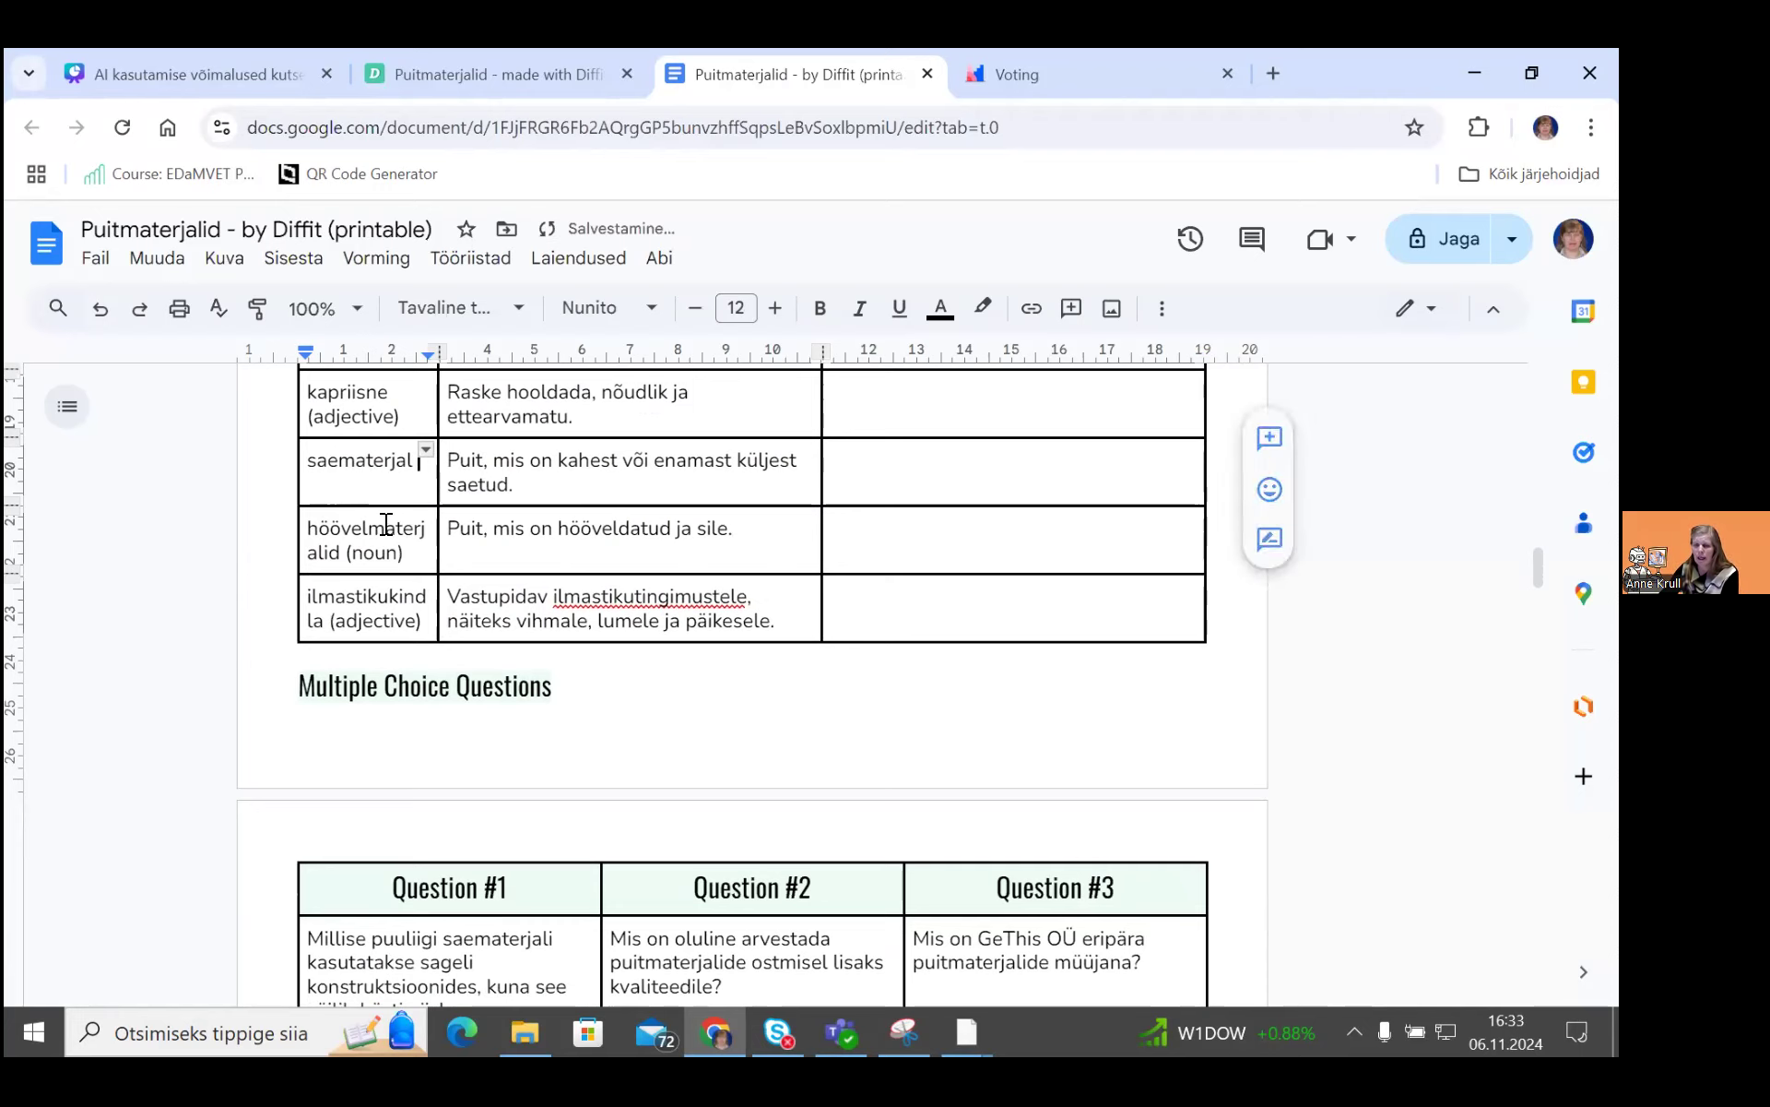
left_click_drag(406, 553, 346, 557)
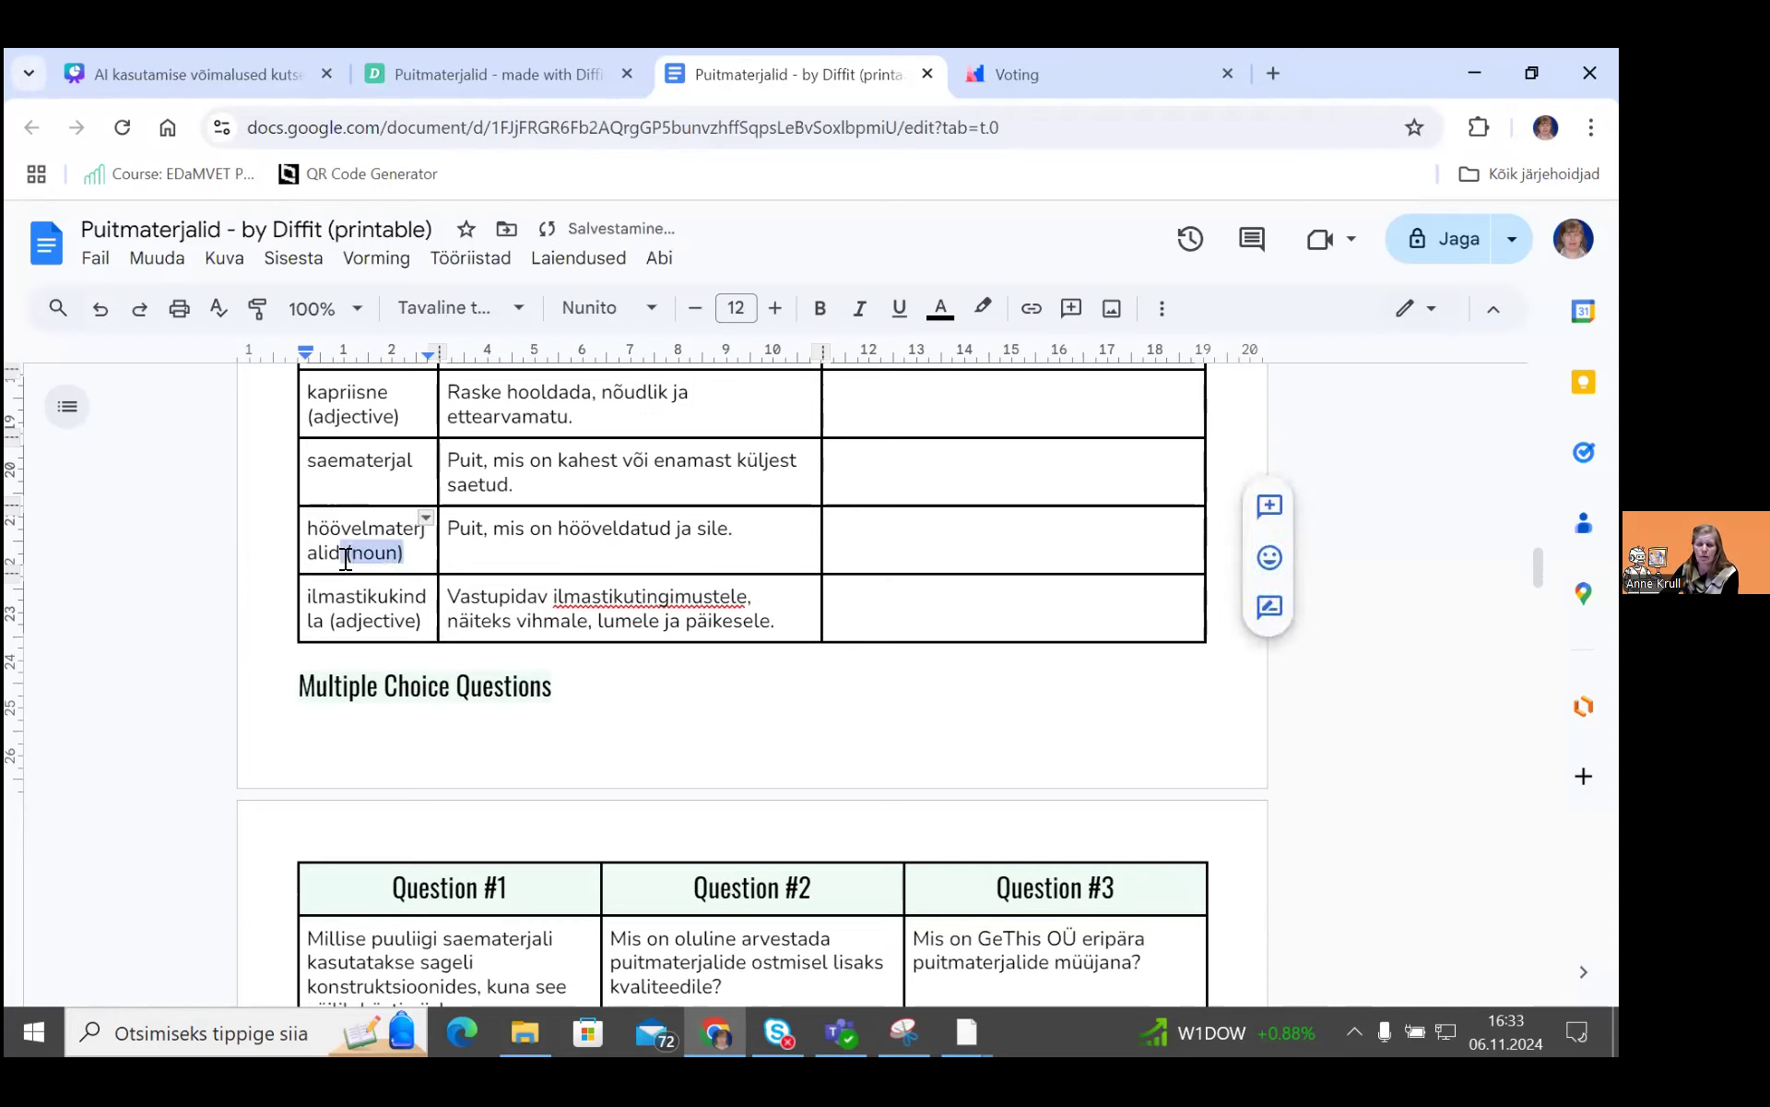
key("BackSpace")
left_click_drag(422, 626, 330, 619)
key("BackSpace")
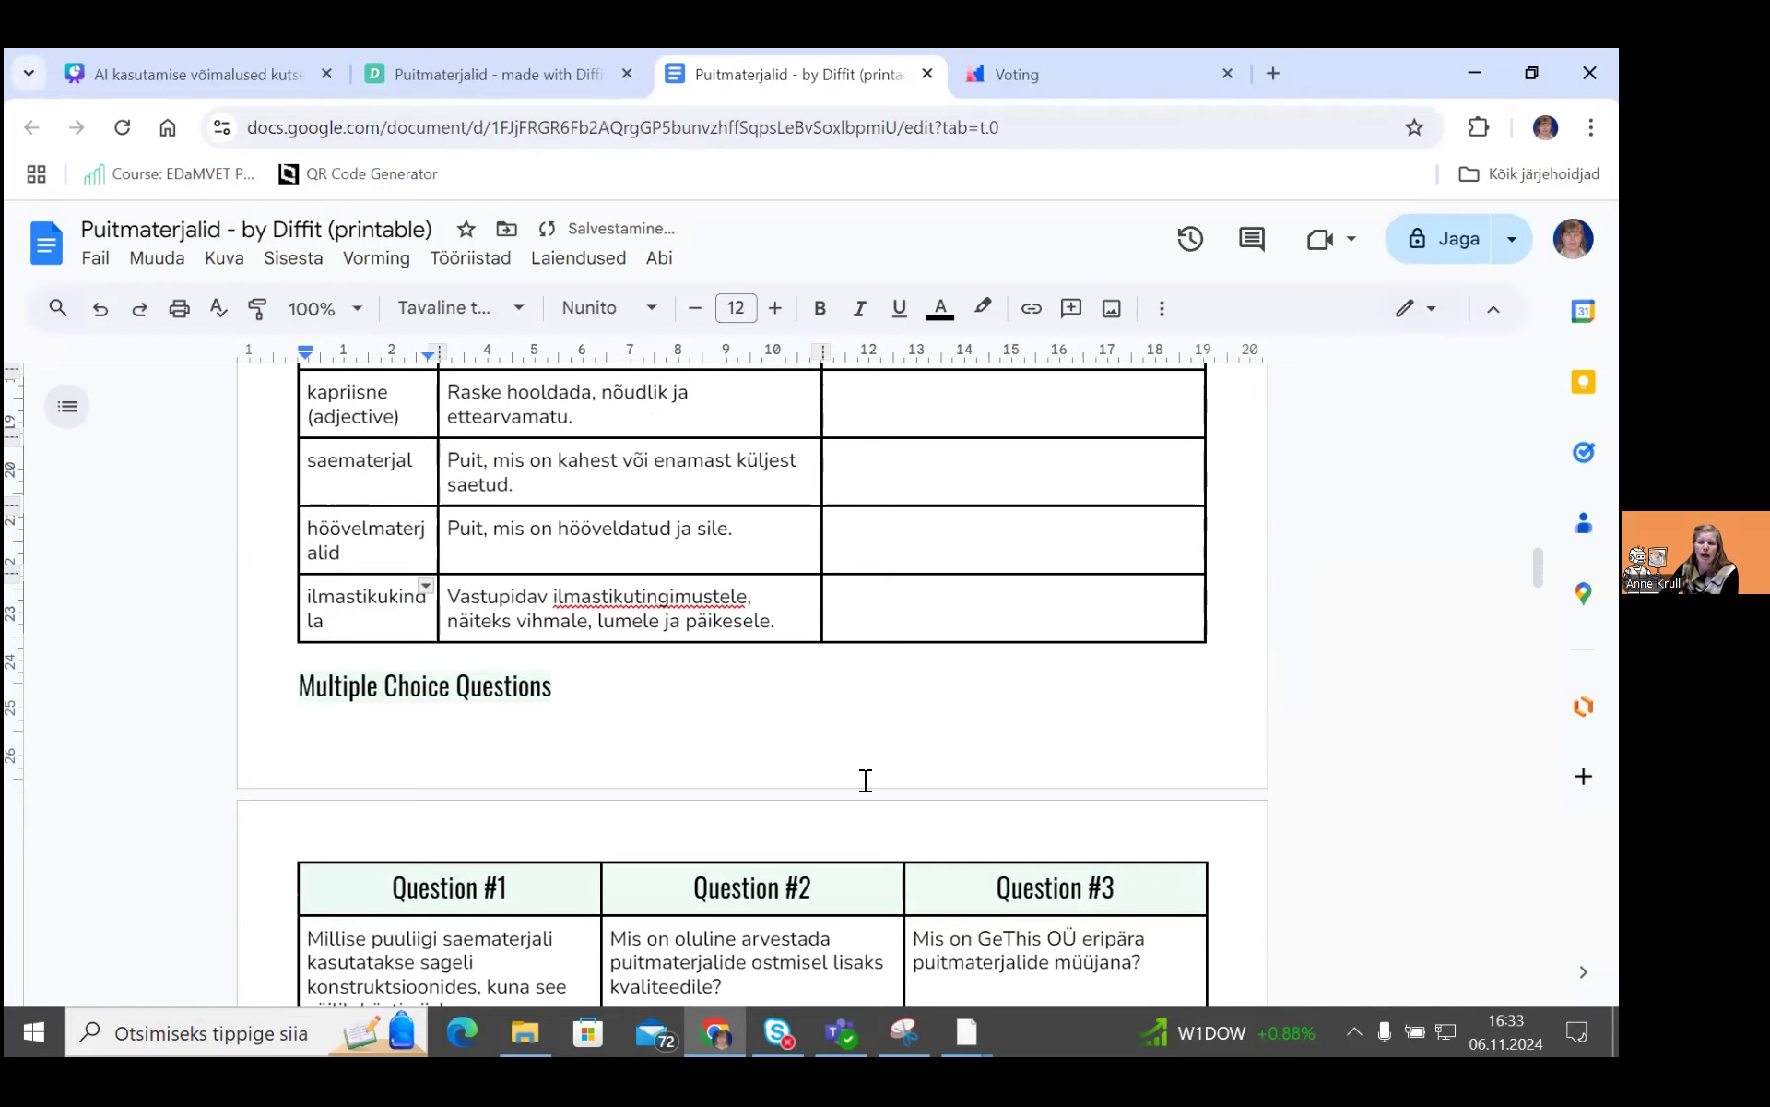
Step: Widen the Term column of the vocabulary table to about 3.6 cm so the long terms have more room
scroll(865, 779, "up", 5)
scroll(865, 780, "up", 3)
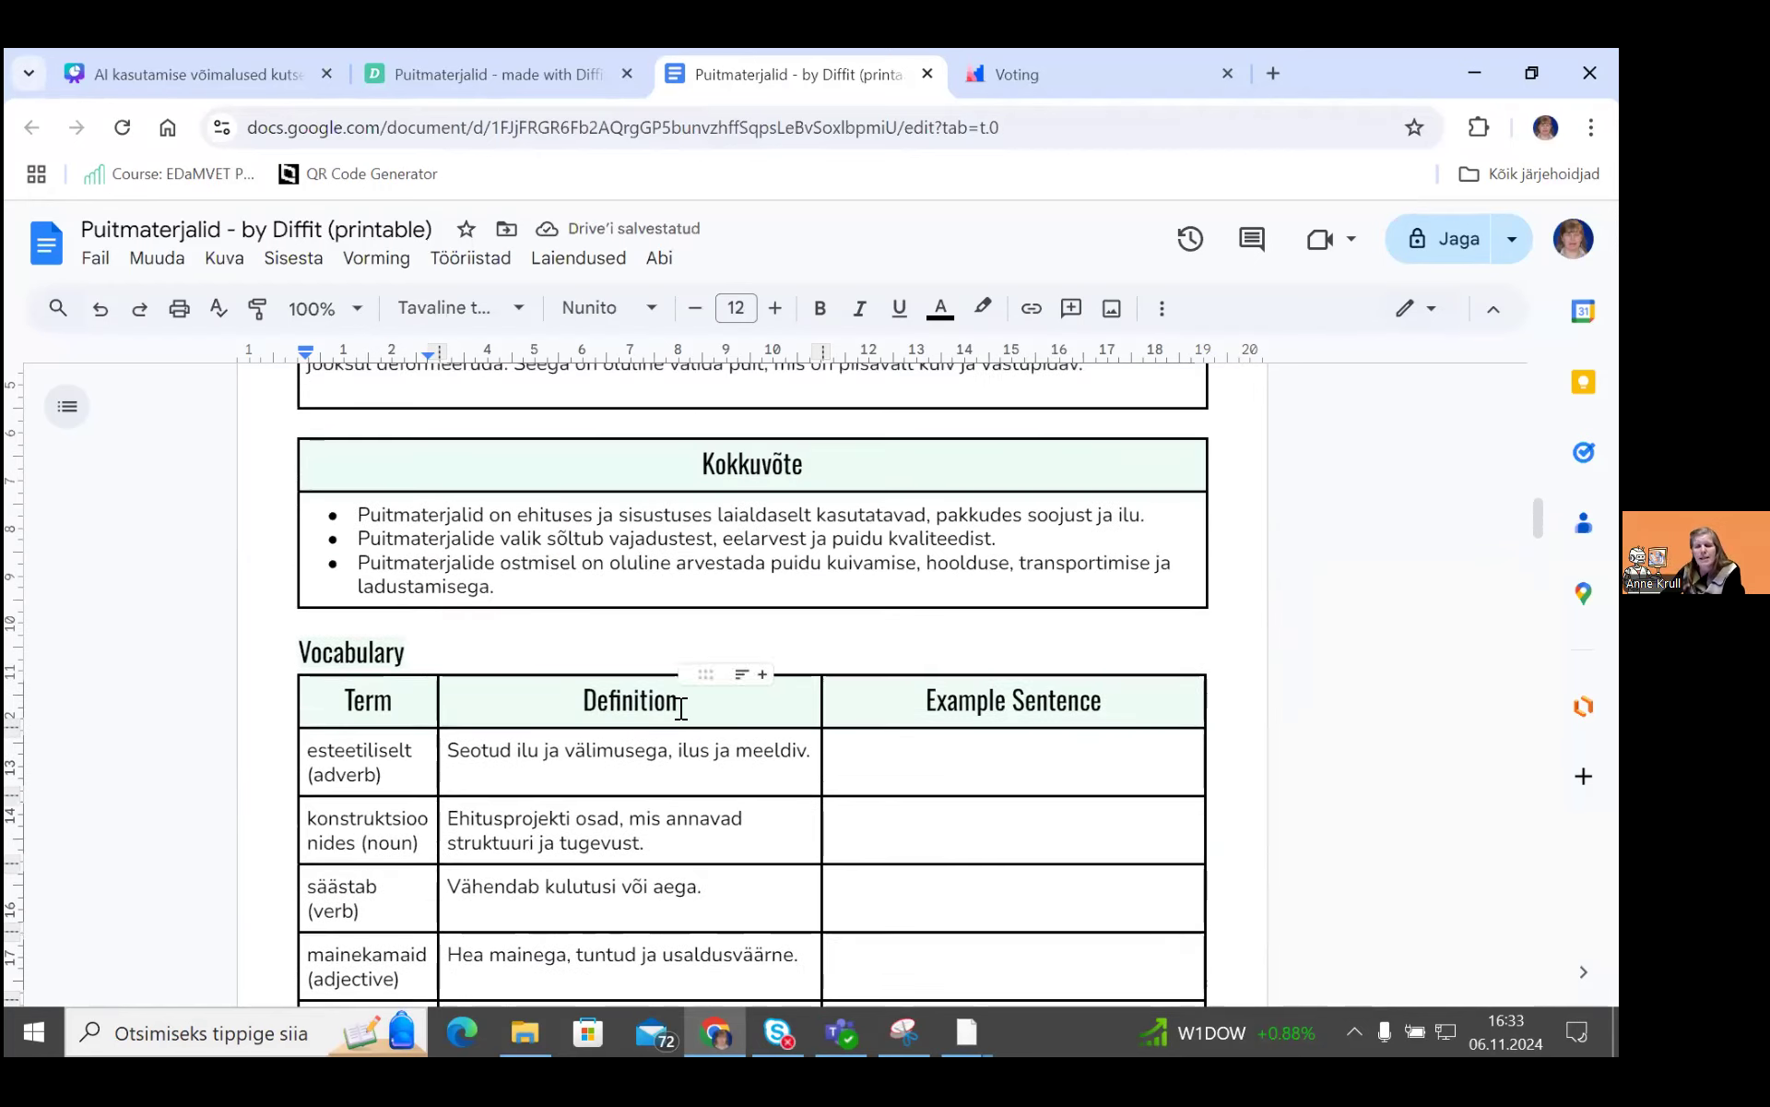
scroll(632, 695, "down", 3)
left_click_drag(437, 575, 447, 577)
scroll(553, 734, "down", 3)
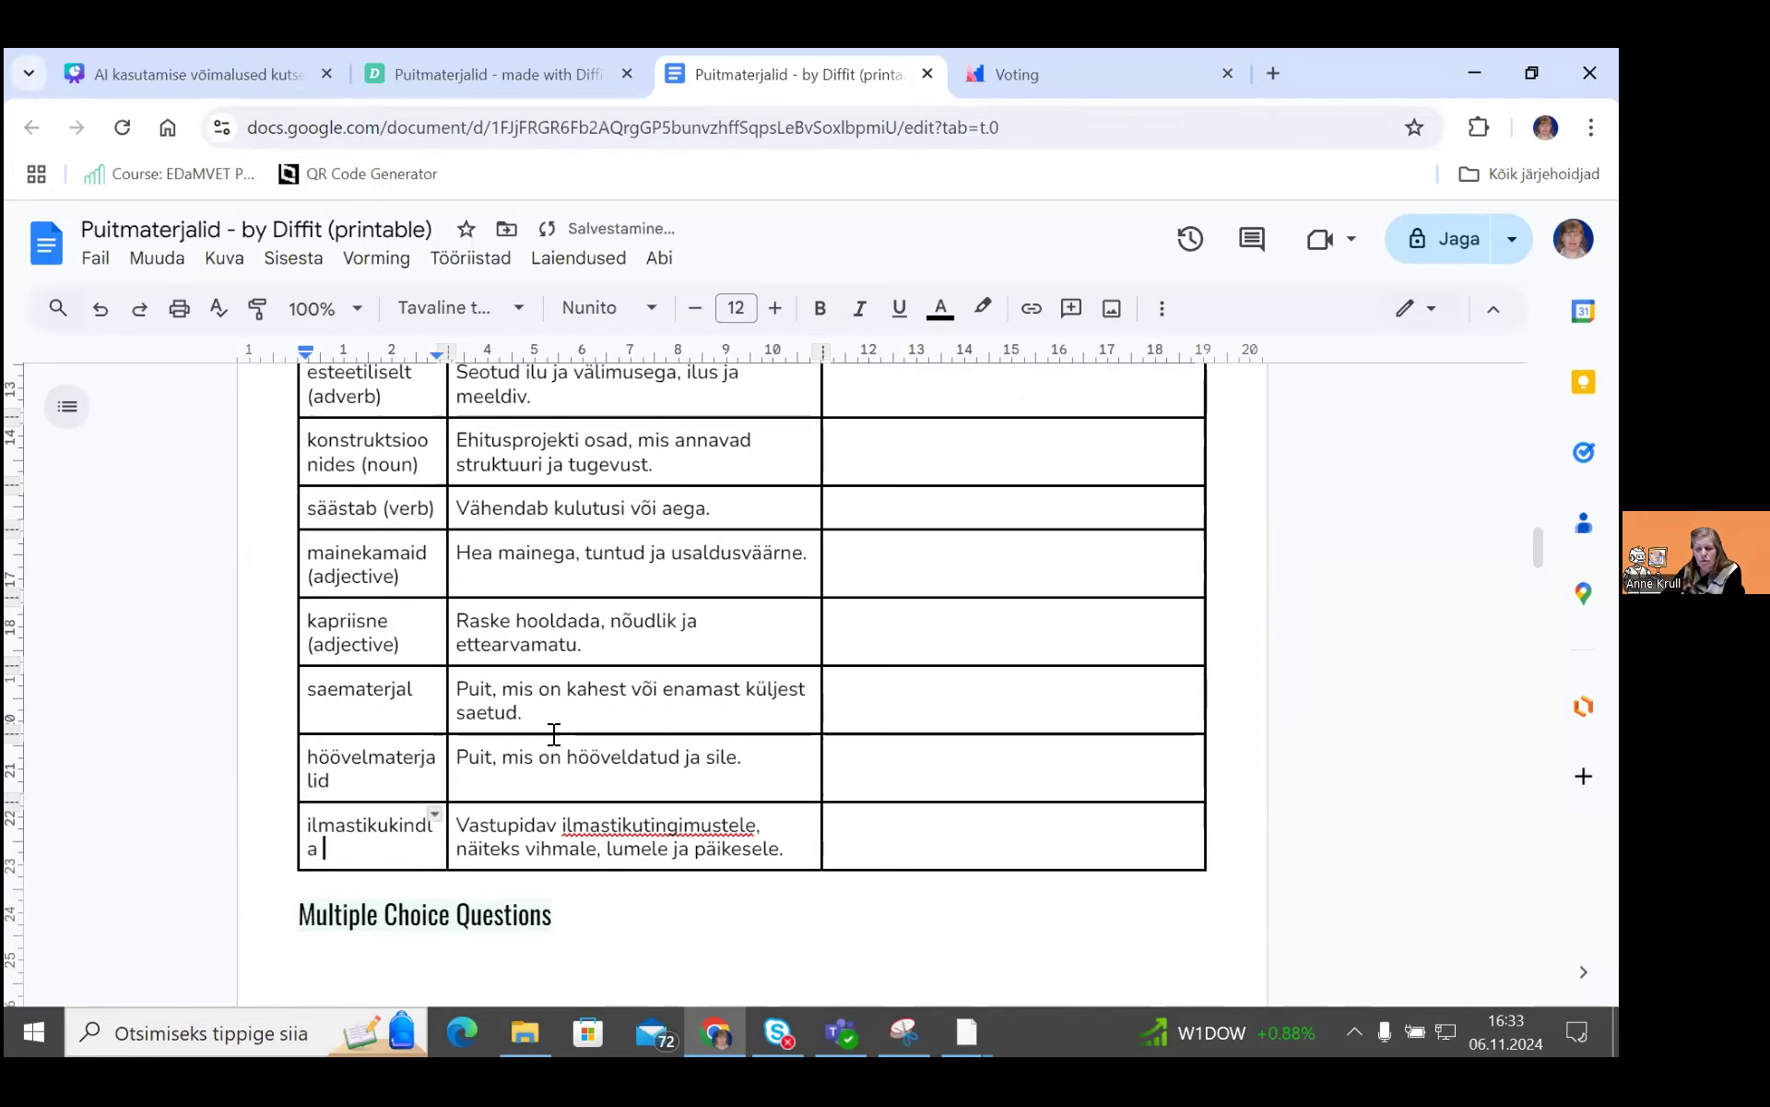
scroll(456, 549, "up", 3)
left_click_drag(447, 570, 461, 572)
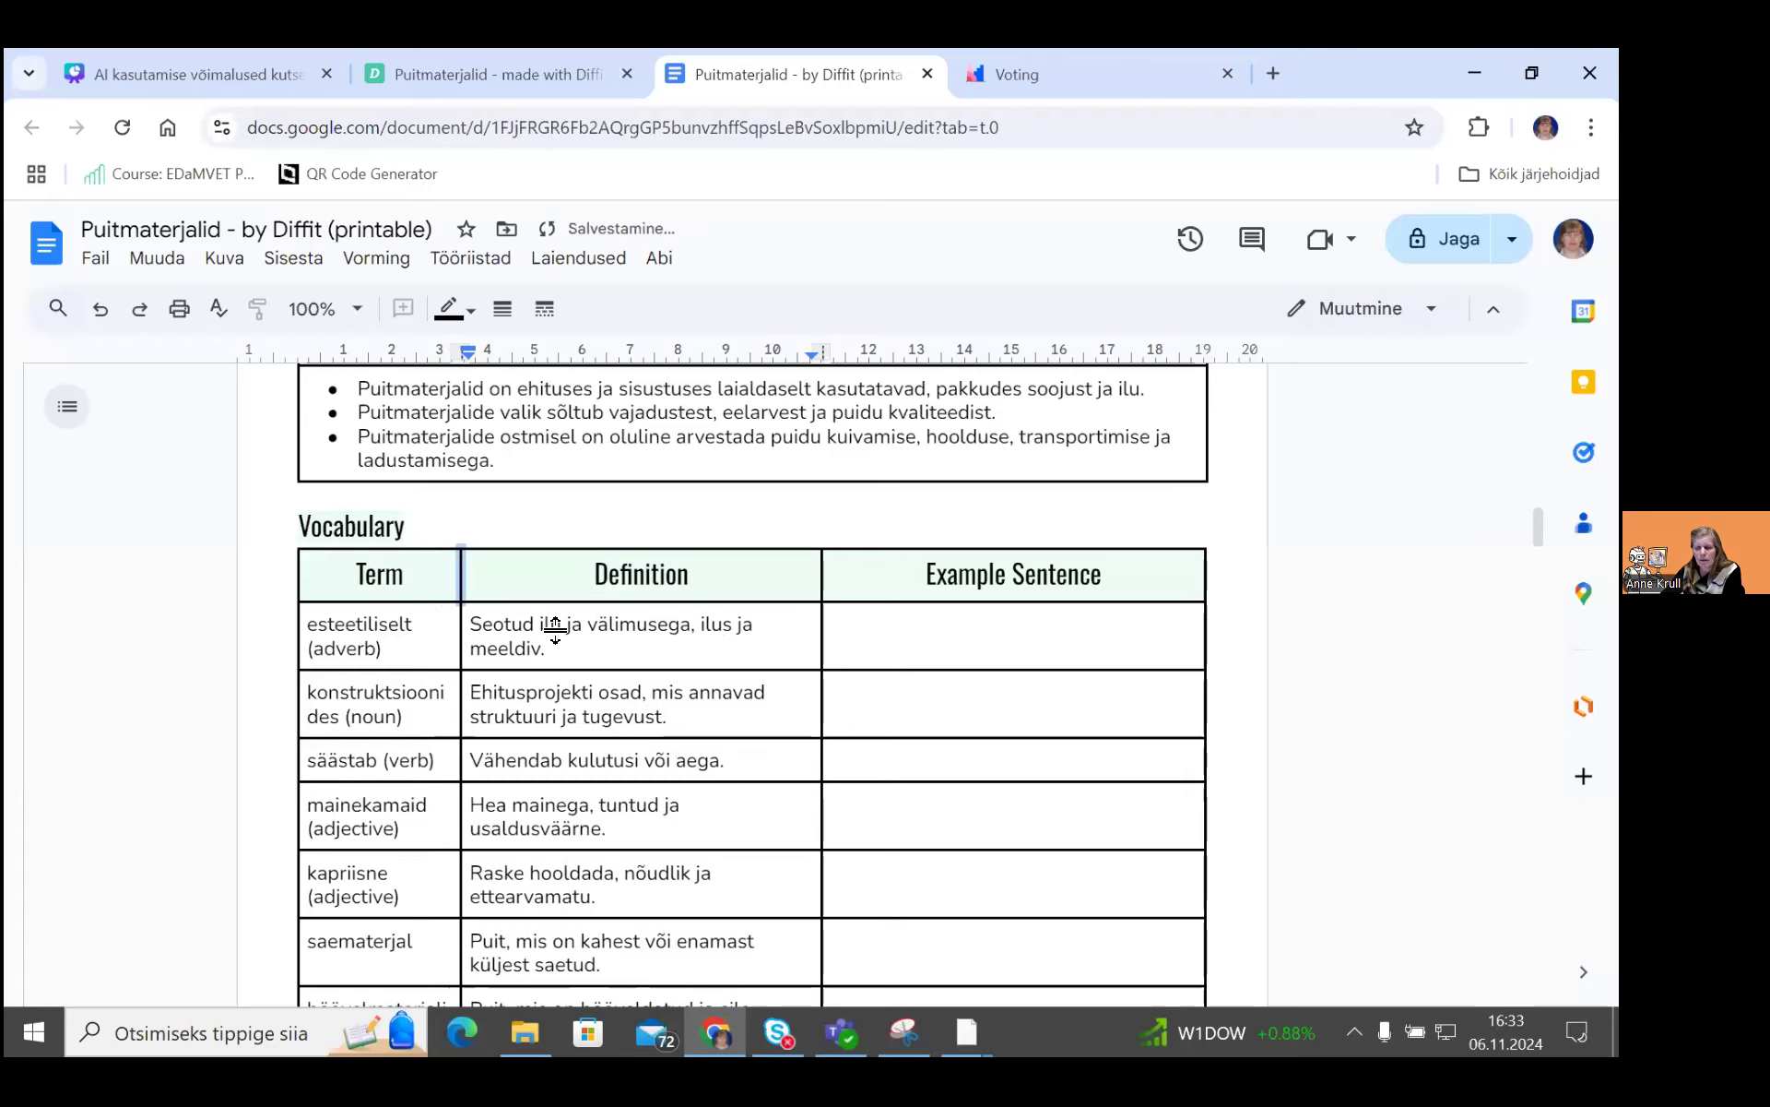
scroll(558, 630, "down", 3)
scroll(541, 566, "up", 3)
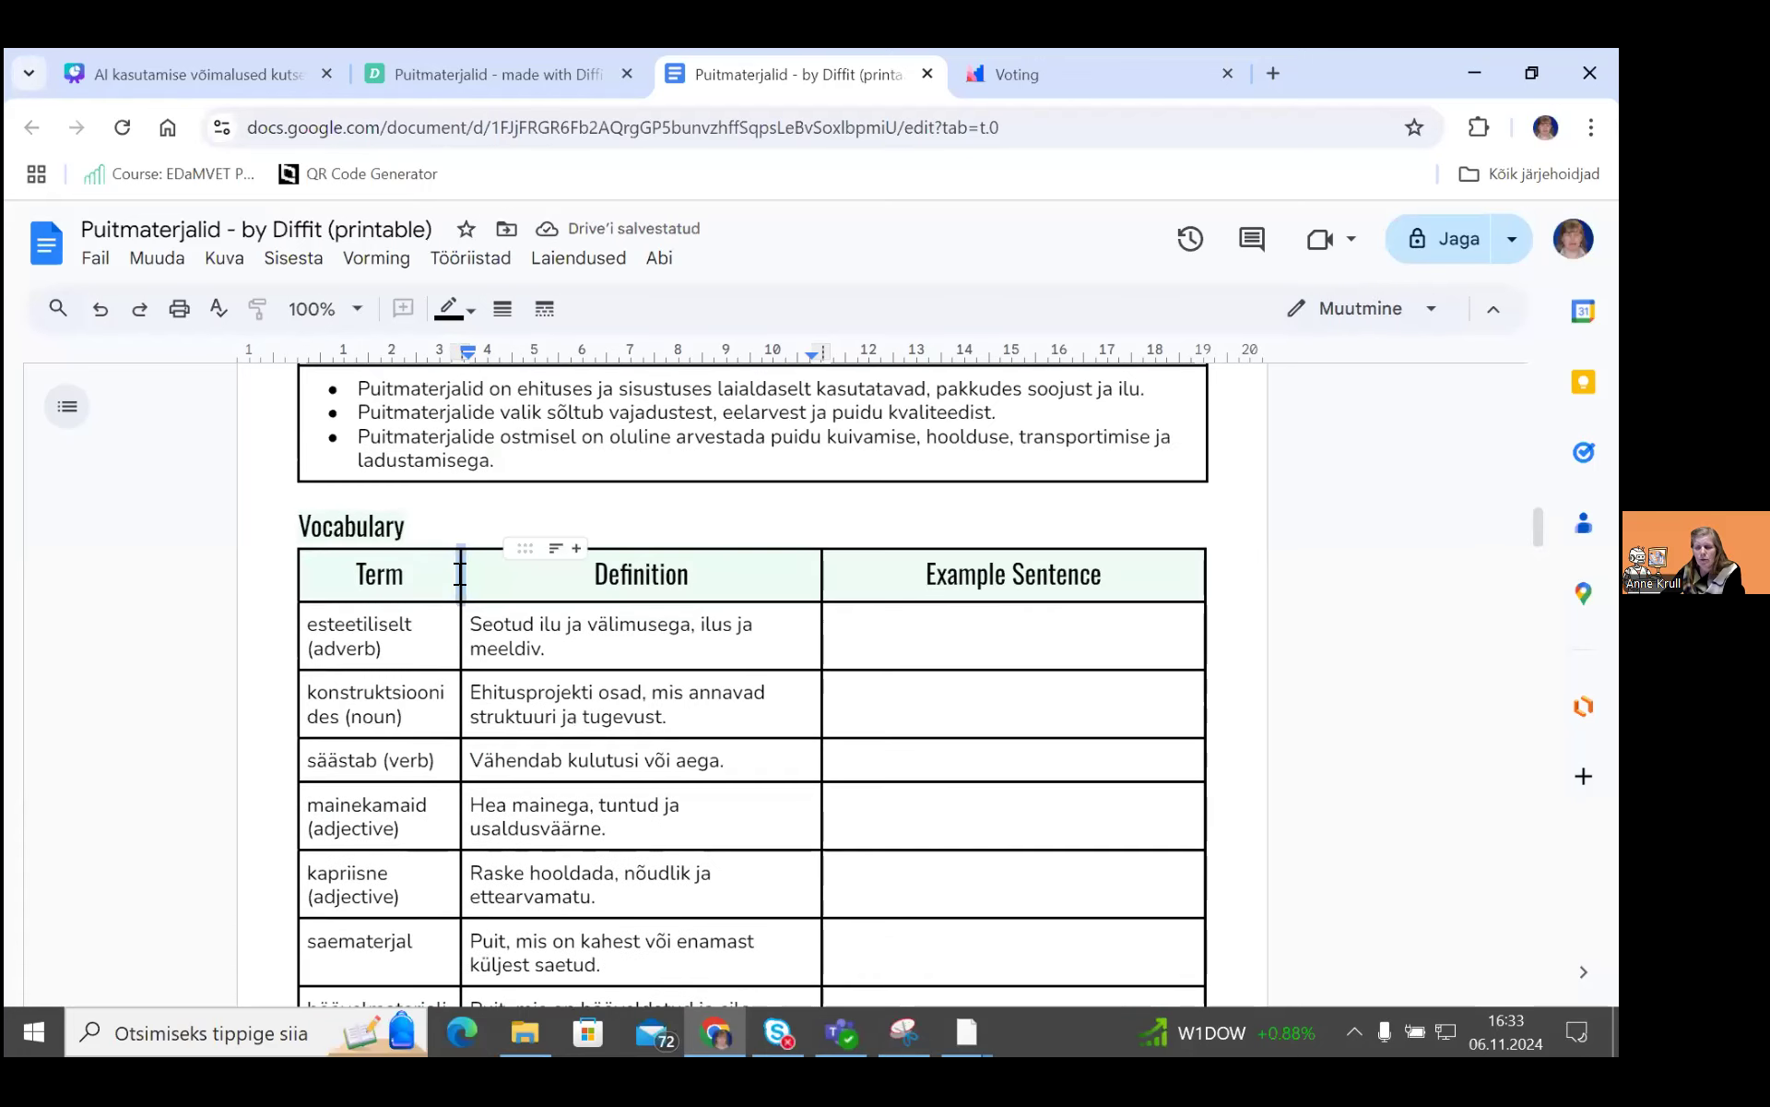
left_click_drag(460, 572, 468, 571)
Step: Look through the multiple choice, short answer and open-ended questions down to the end of the document
scroll(698, 701, "down", 8)
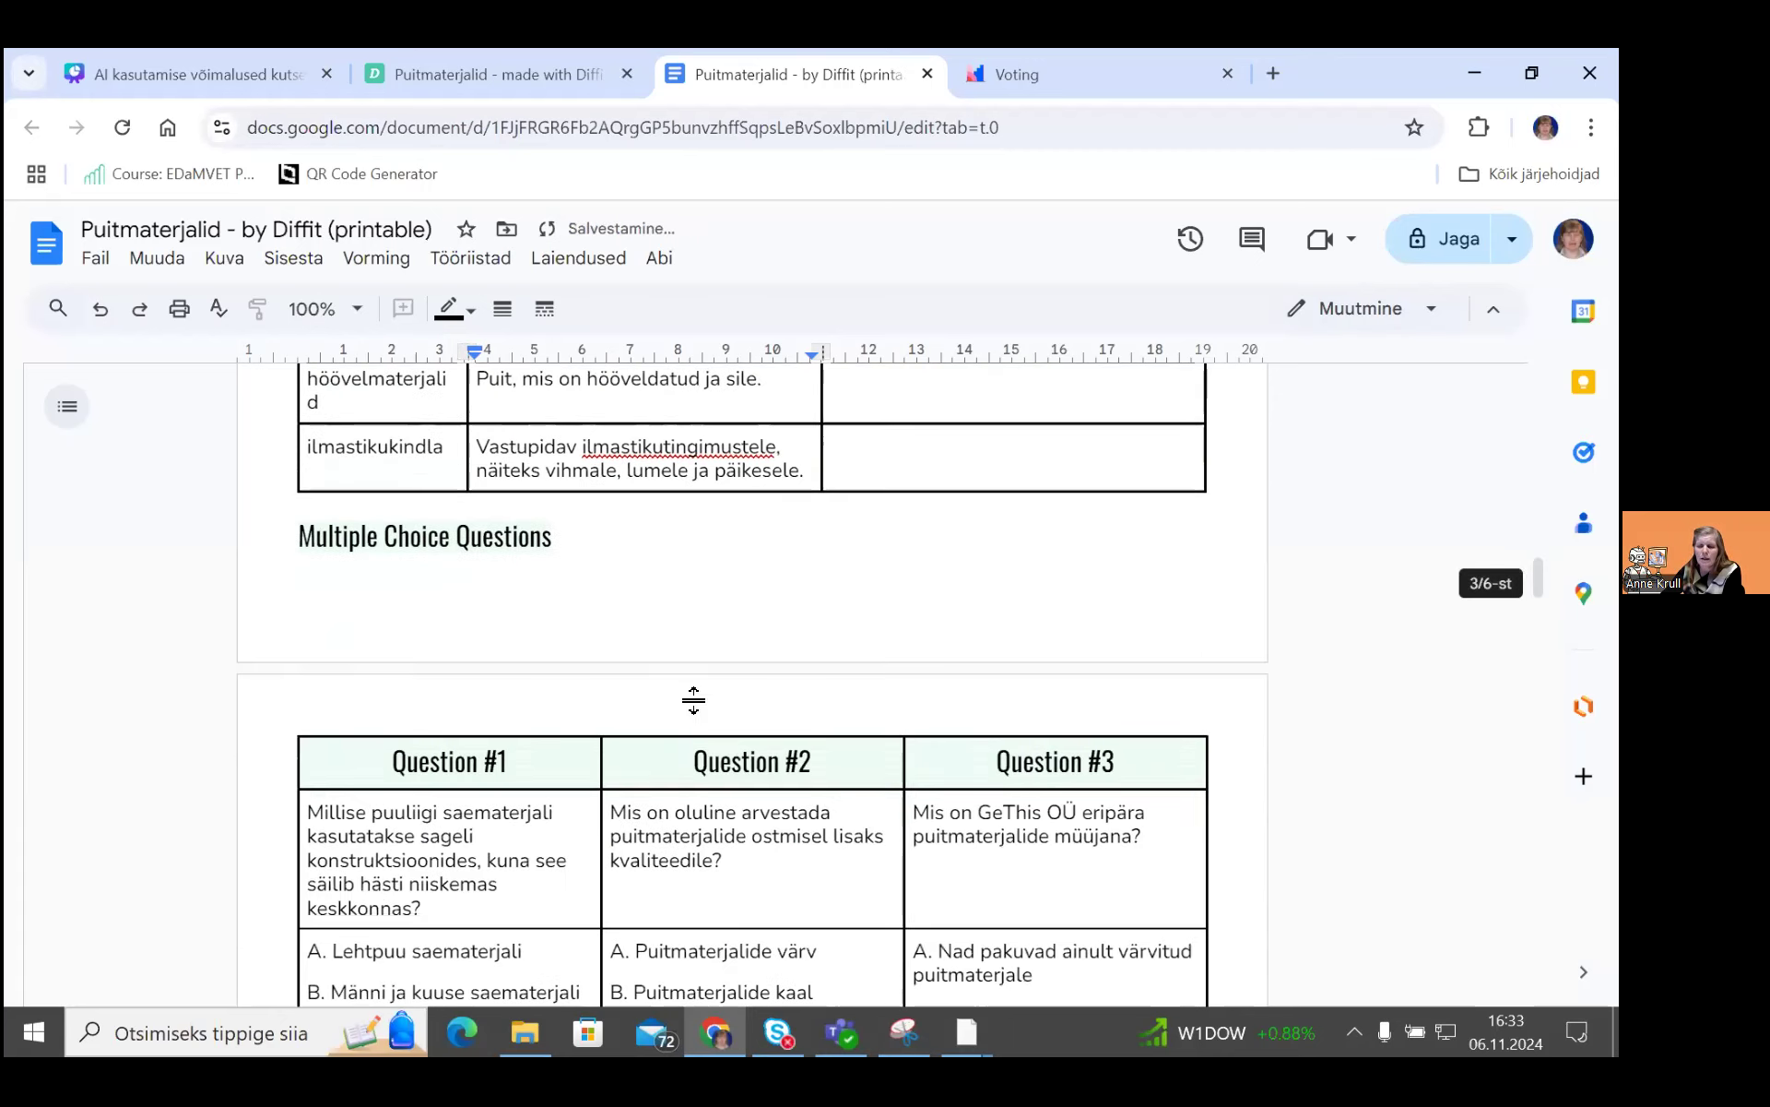
scroll(698, 700, "down", 10)
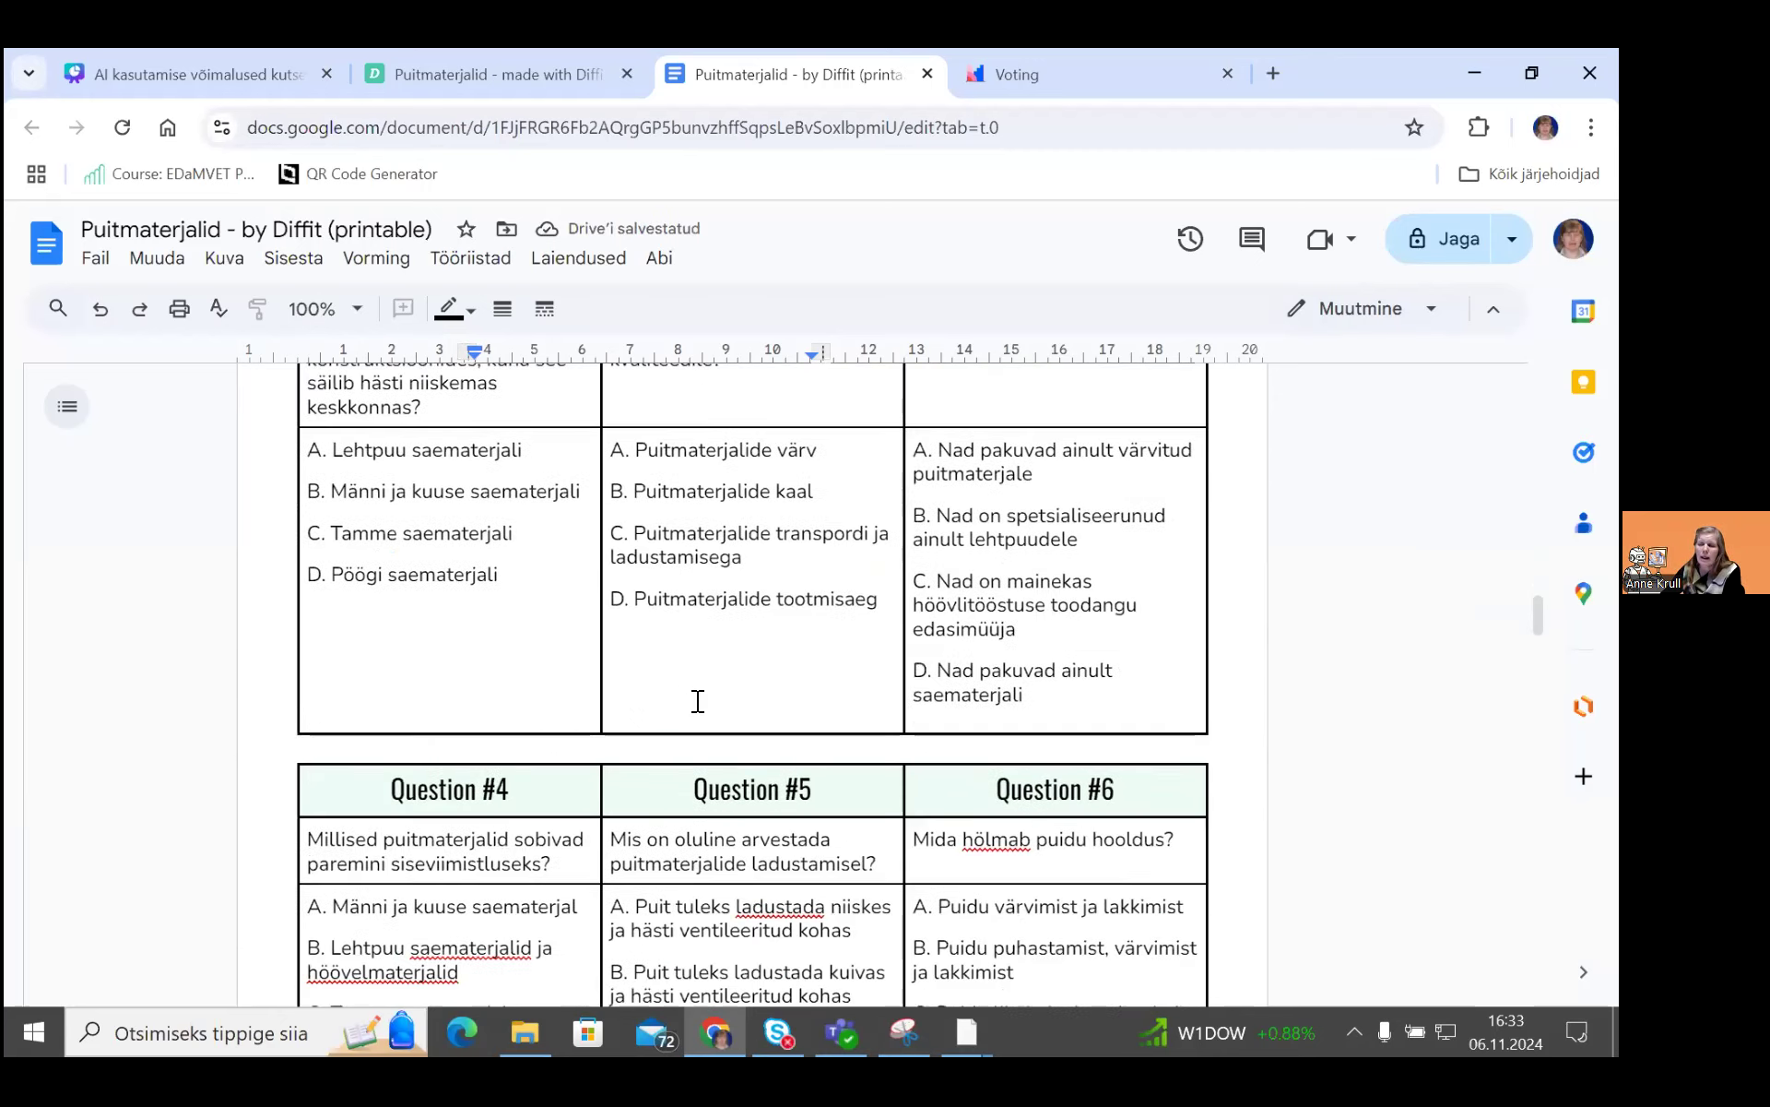
scroll(698, 701, "down", 10)
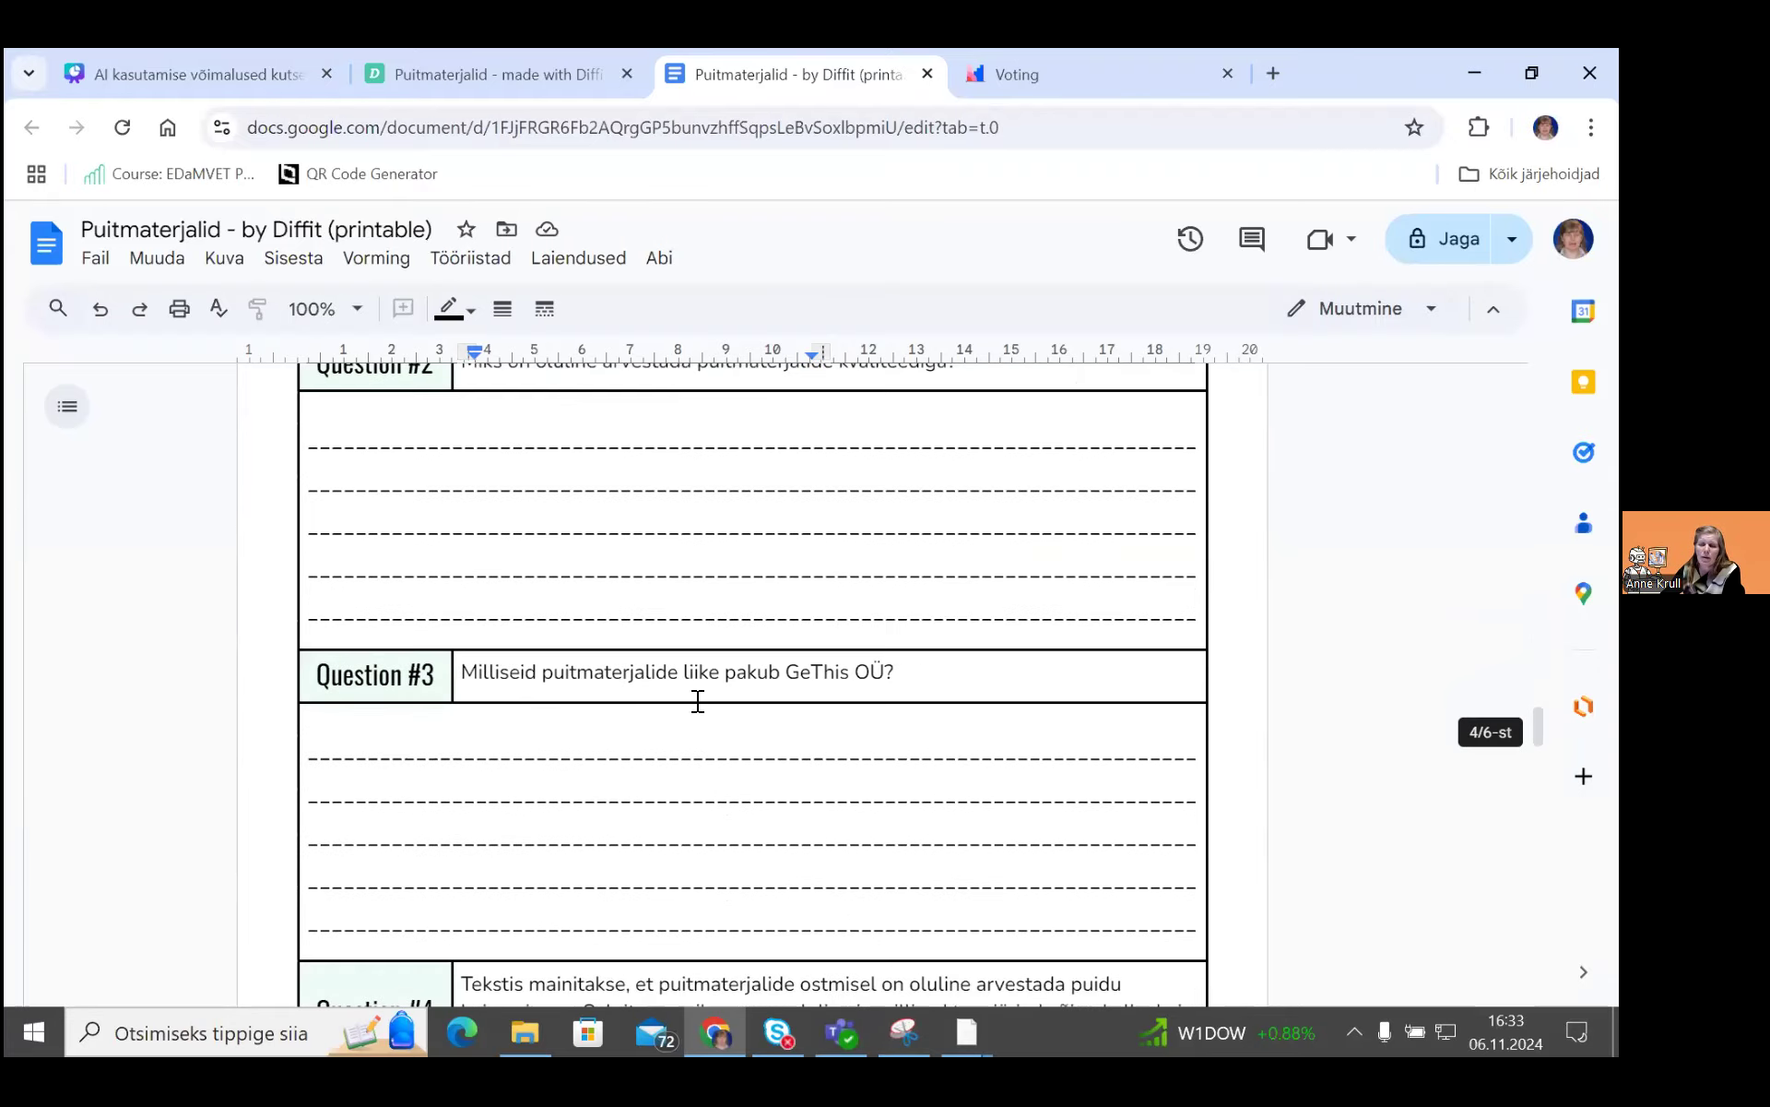
scroll(694, 701, "down", 10)
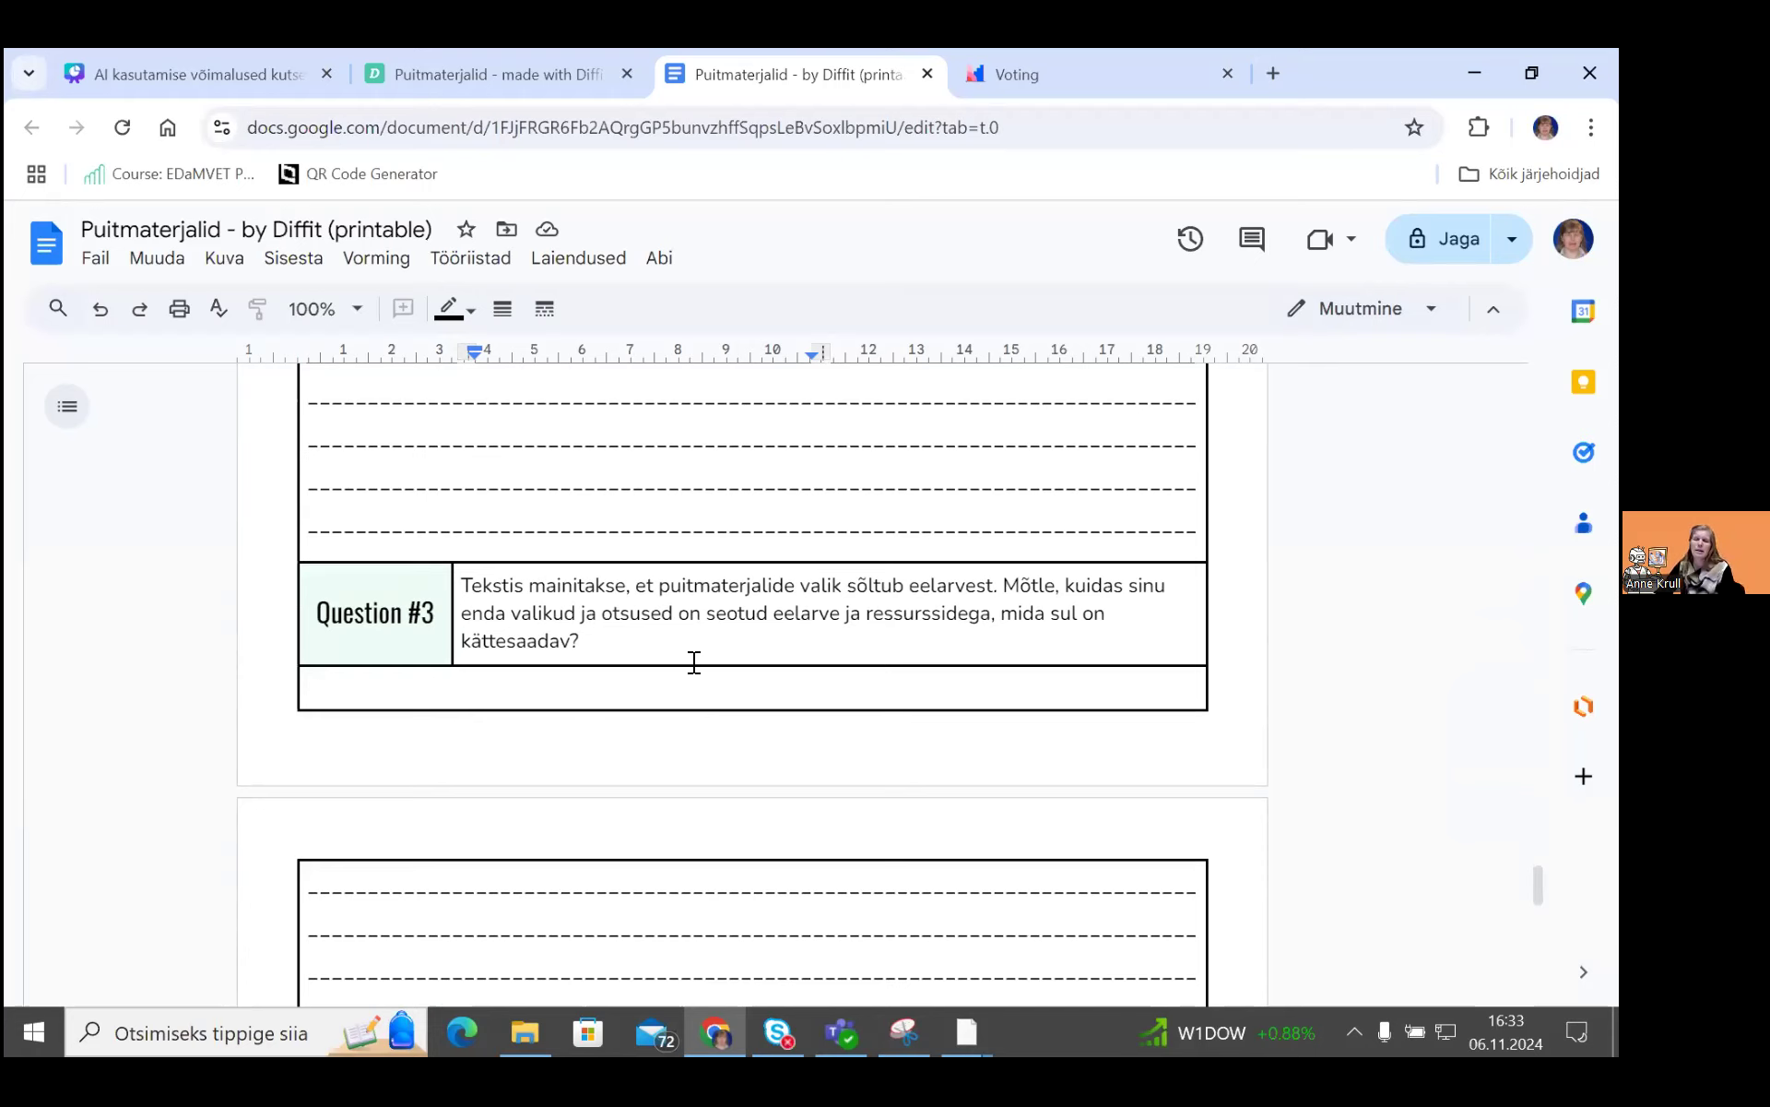
scroll(698, 700, "down", 3)
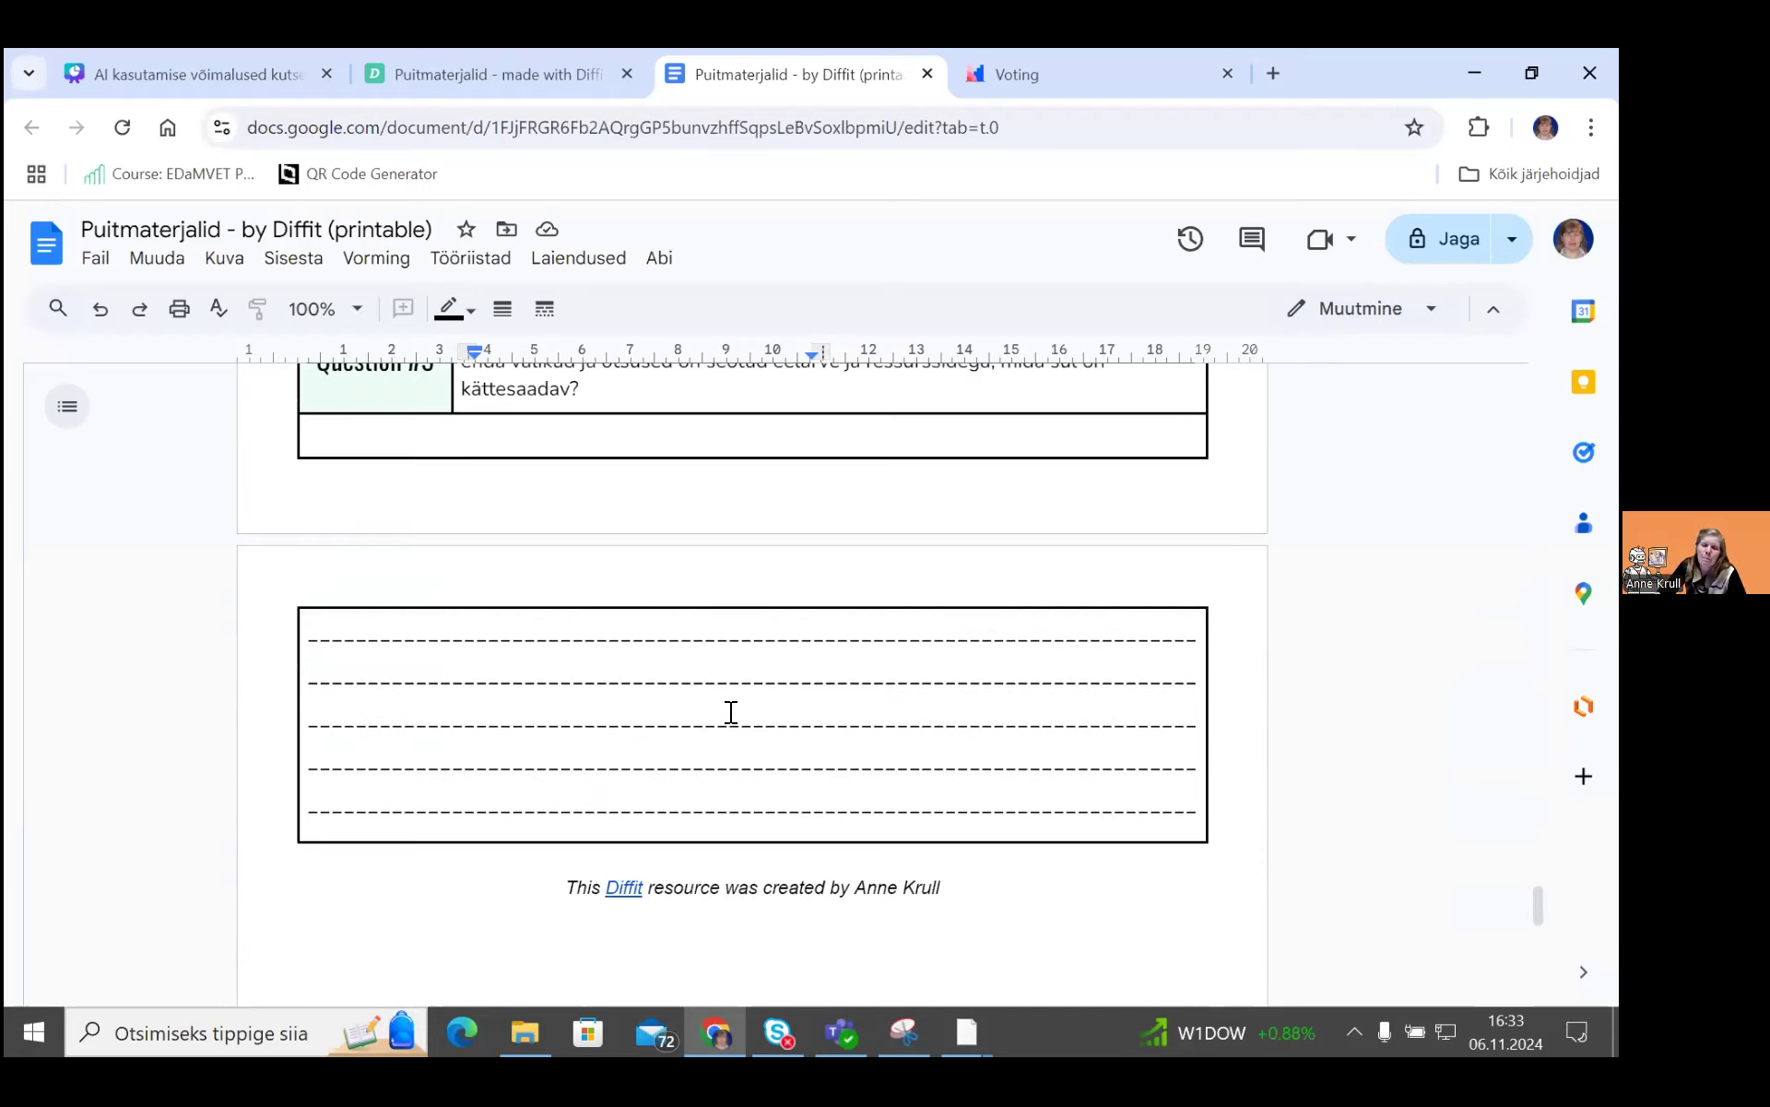
scroll(731, 712, "down", 3)
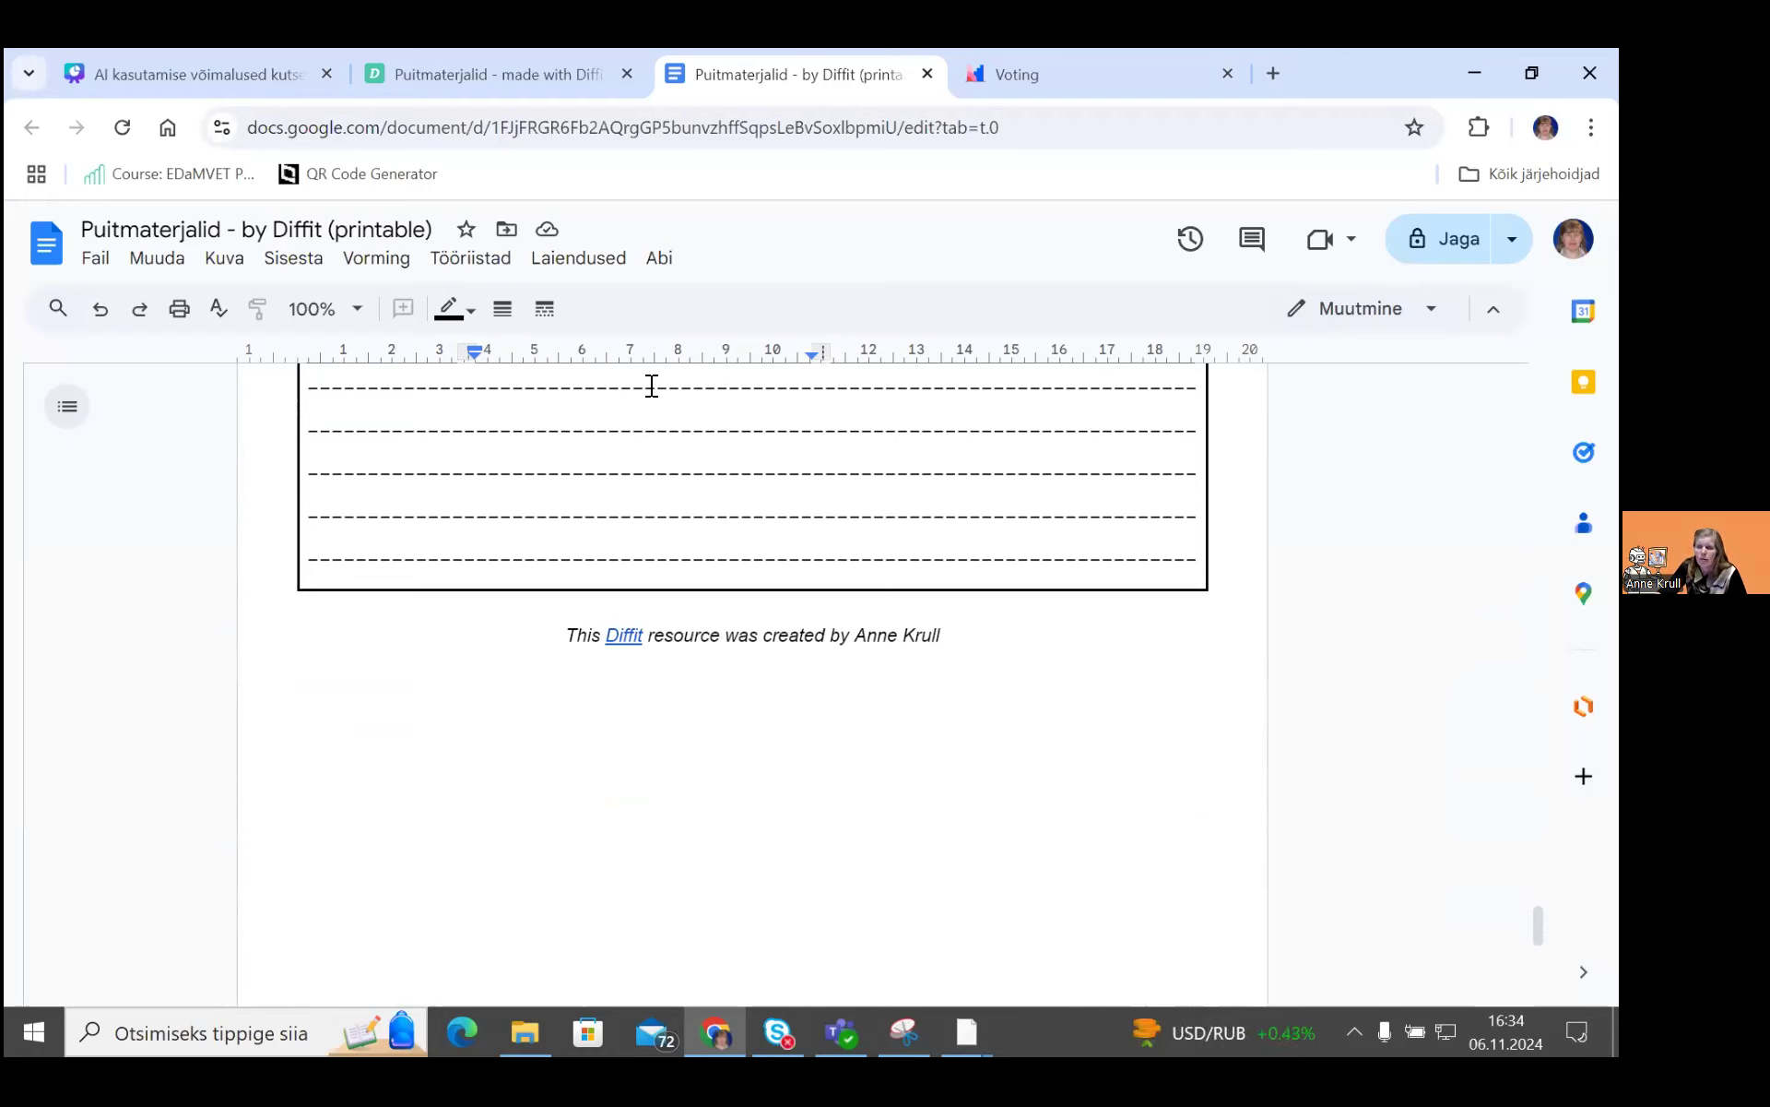
Step: Return to the Puitmaterjalid resource in Diffit, dismiss the export options, and look over its vocabulary and multiple choice questions
left_click(533, 85)
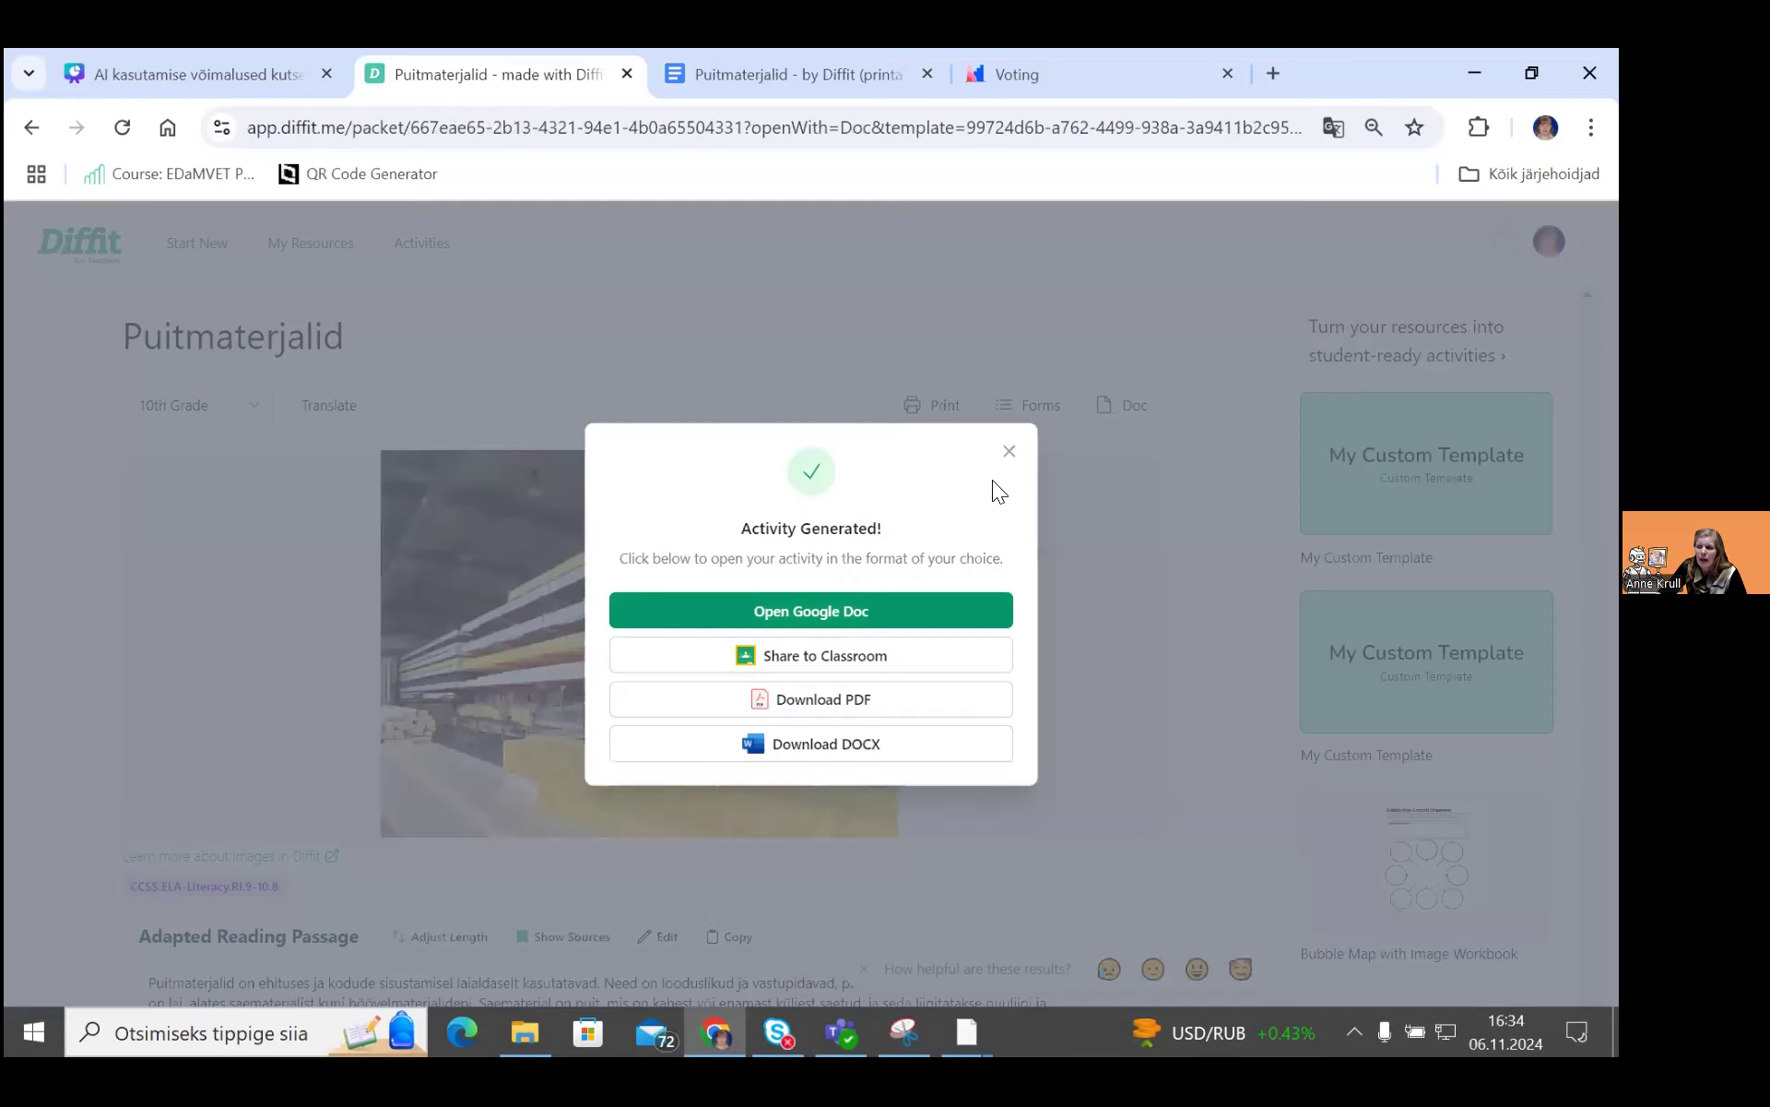
left_click(1009, 451)
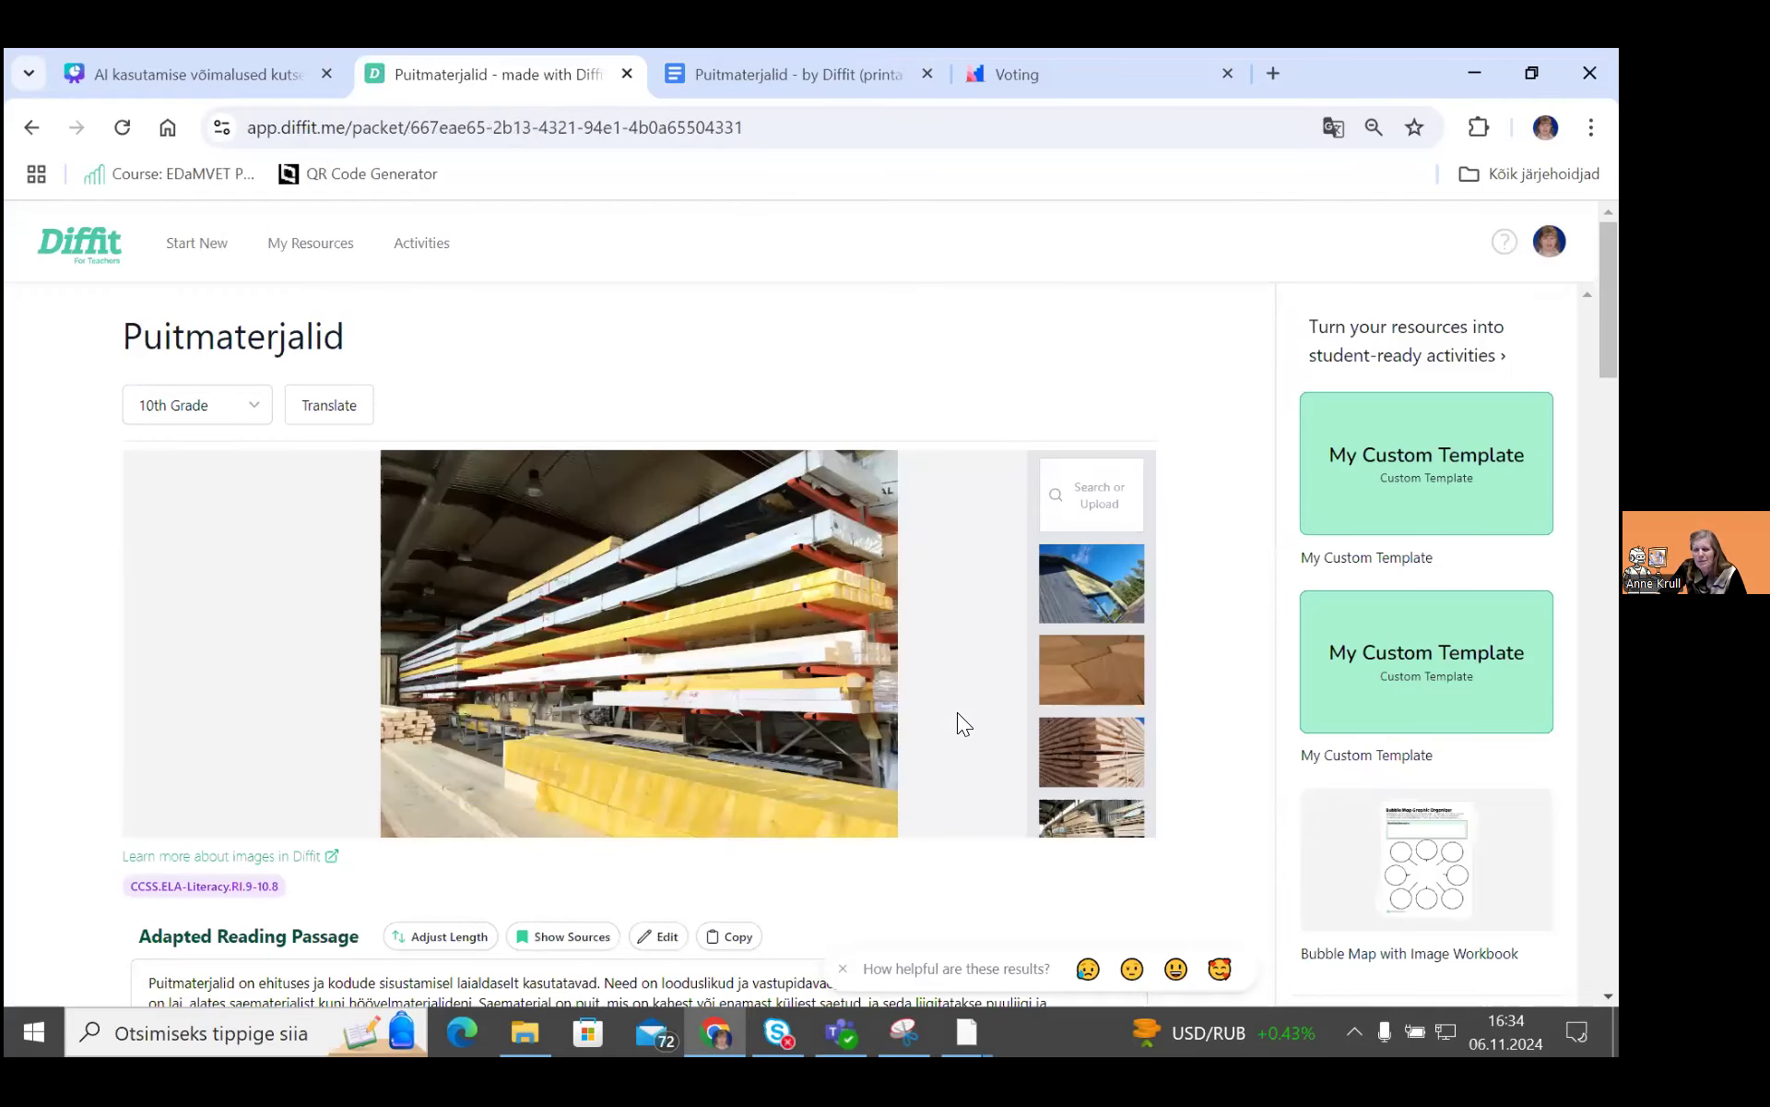
scroll(828, 723, "down", 2)
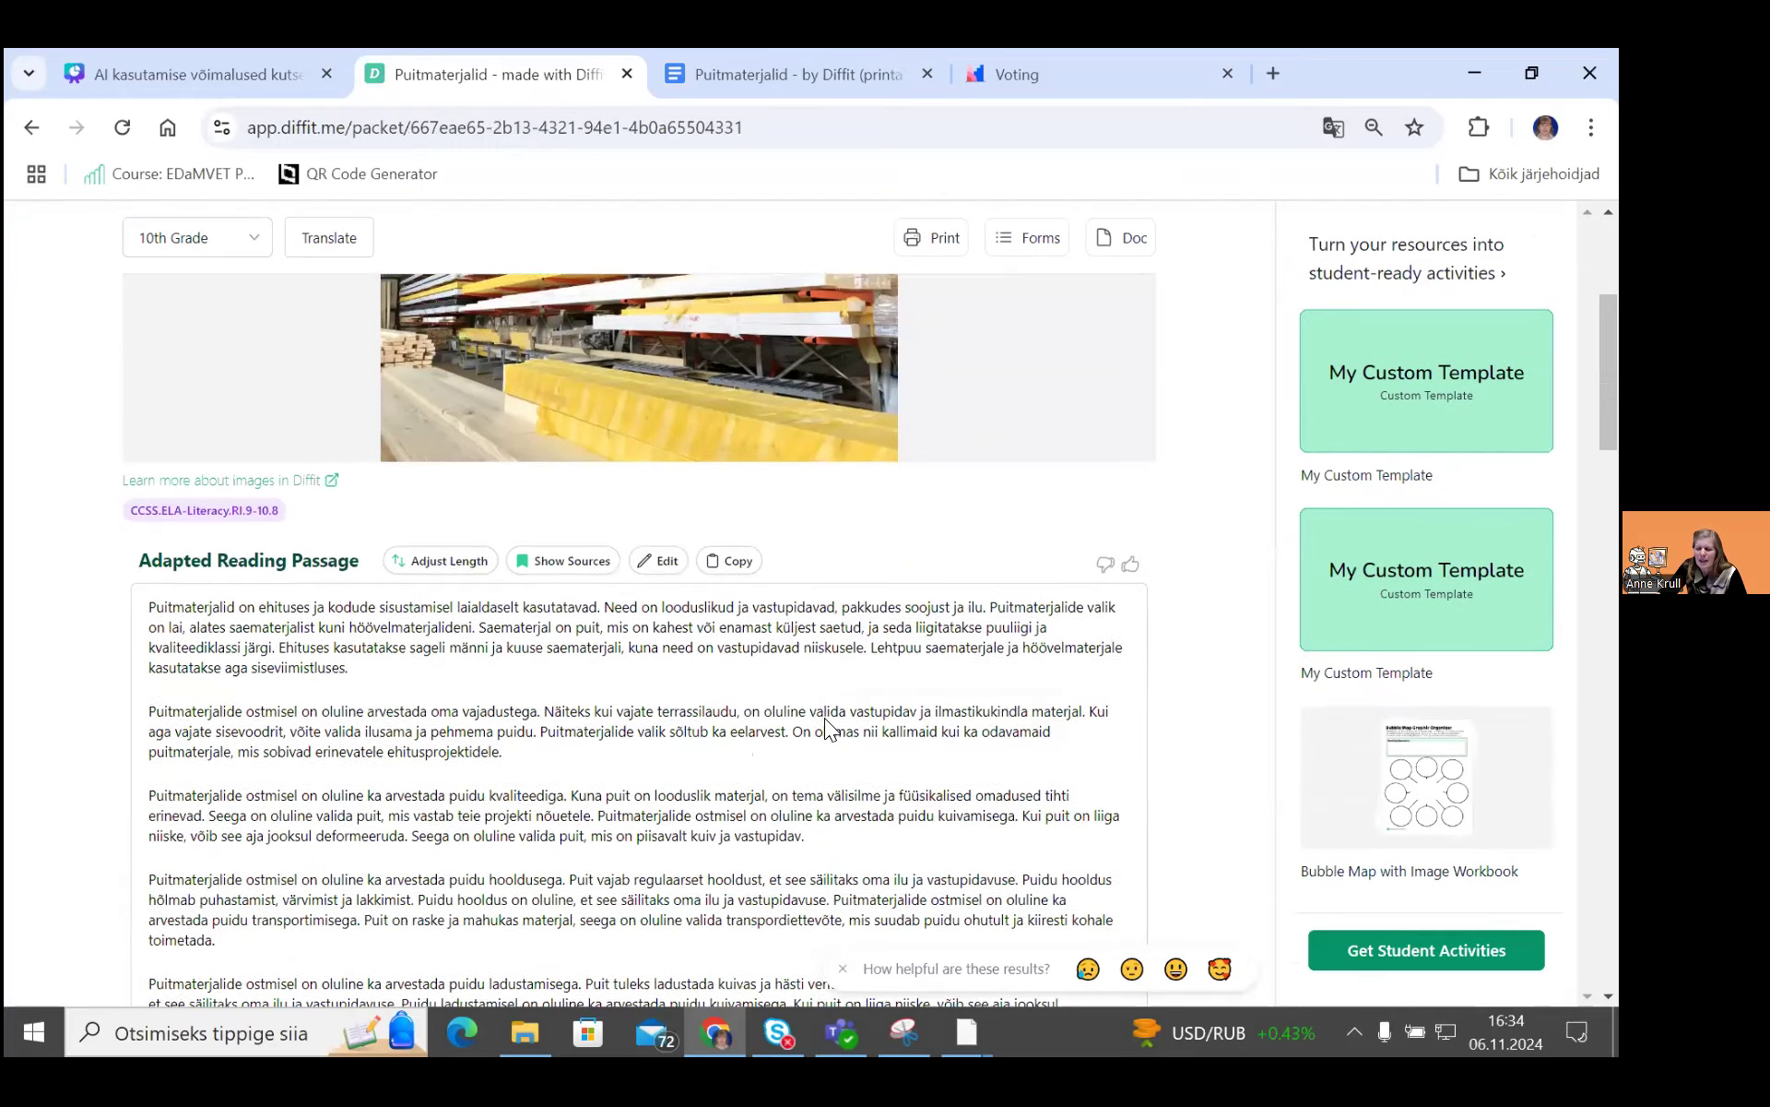
scroll(827, 724, "down", 20)
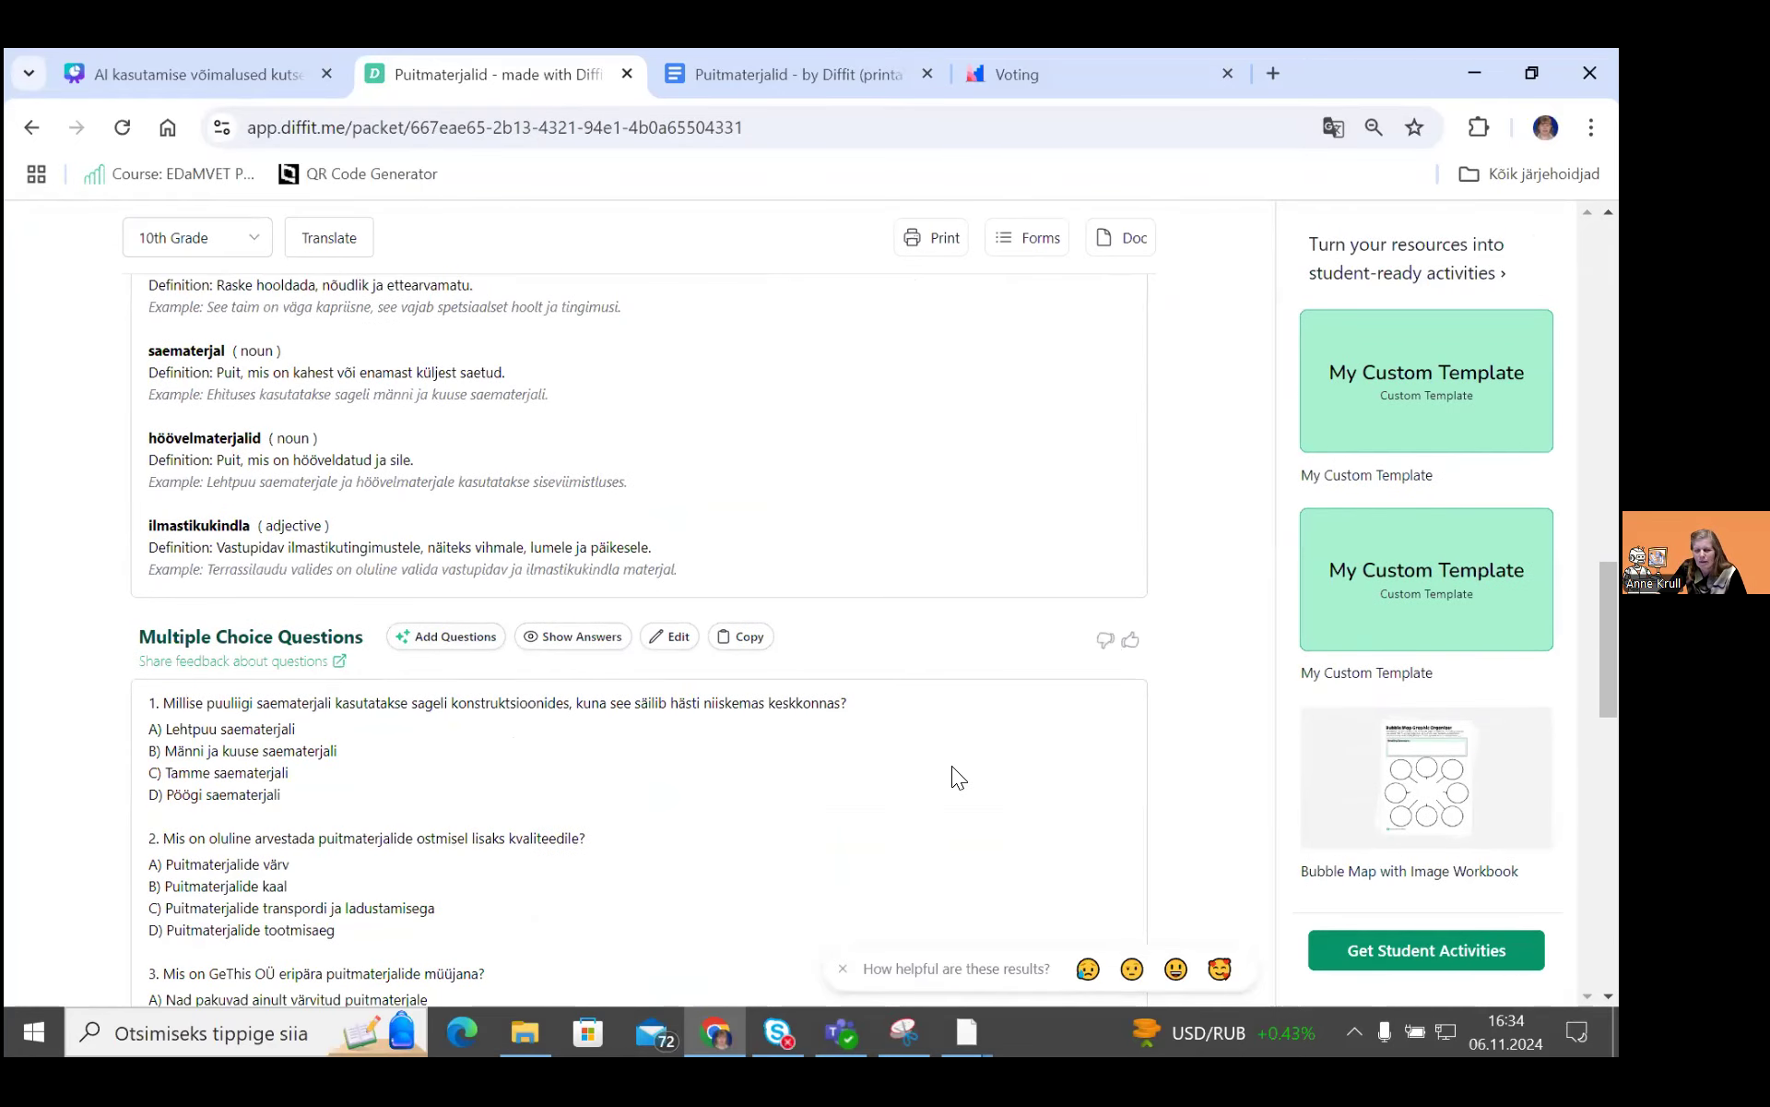
scroll(913, 776, "up", 7)
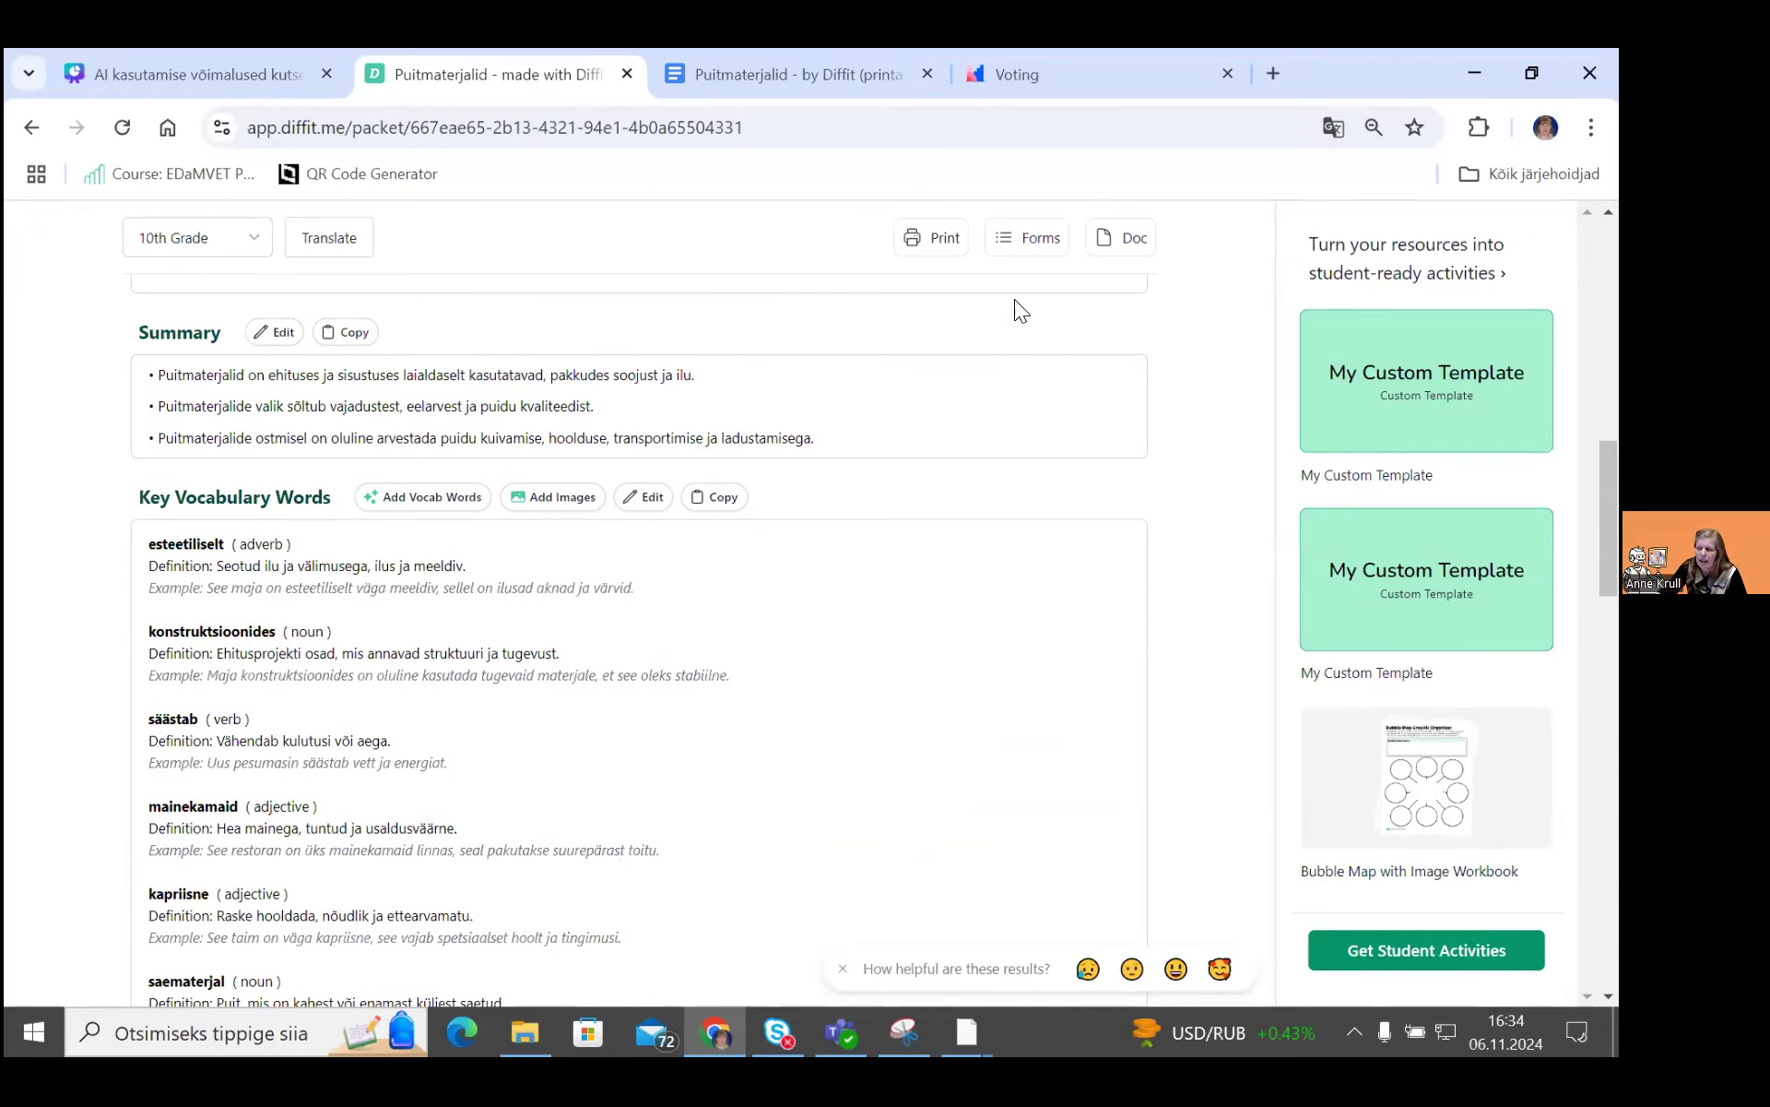